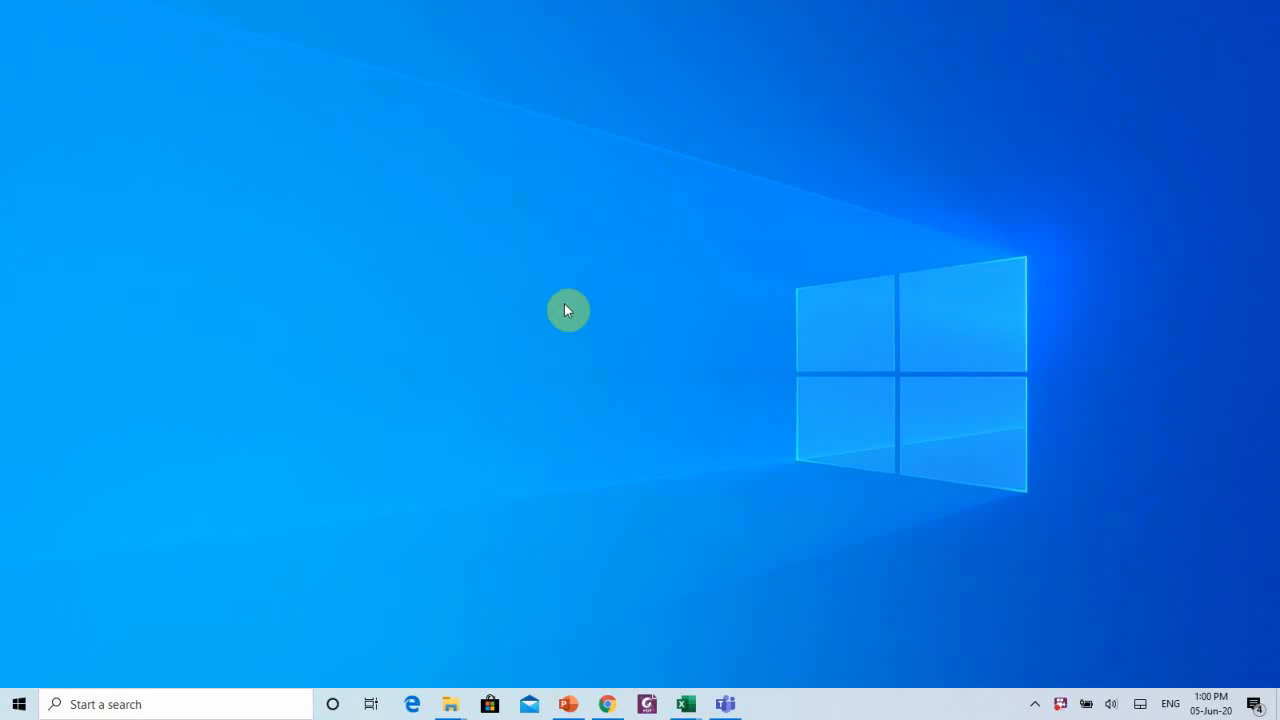
Bring up the 05JUNE2020 folder window and select the 0417_s09_qp_2 PDF.
mouse_move(455, 708)
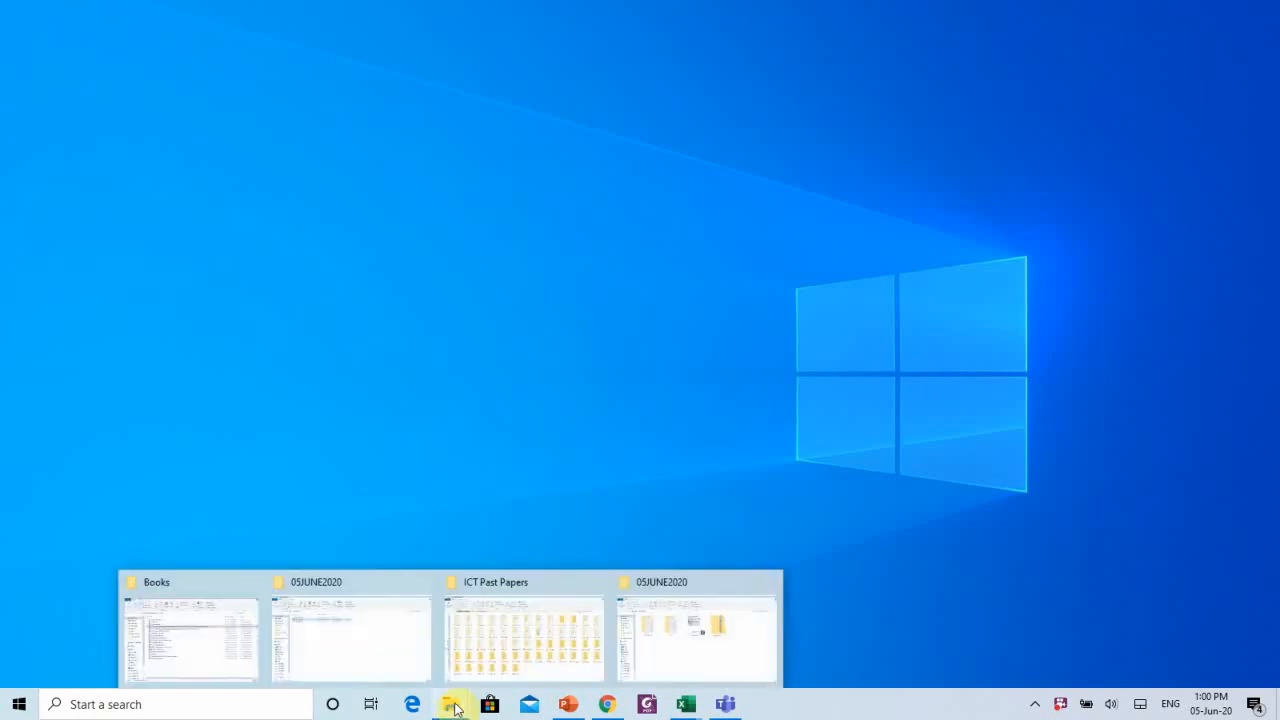
click(692, 625)
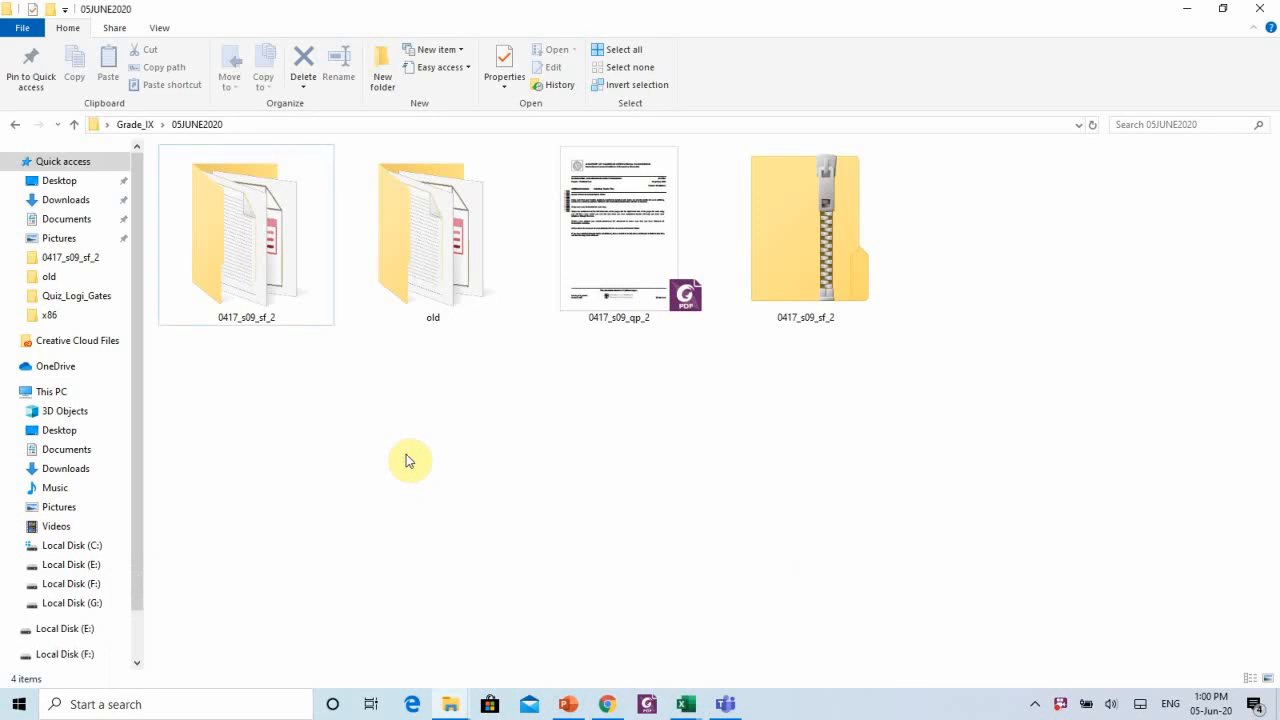
click(250, 289)
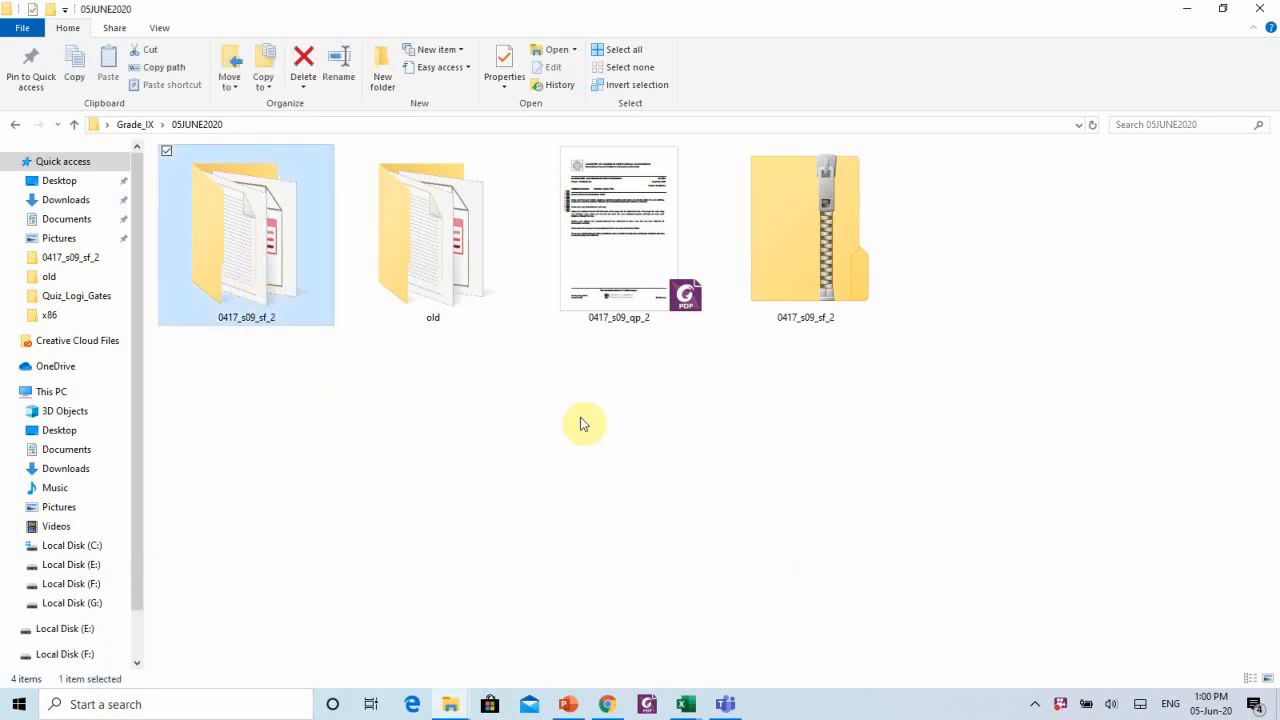
click(640, 298)
ctrl+click(820, 280)
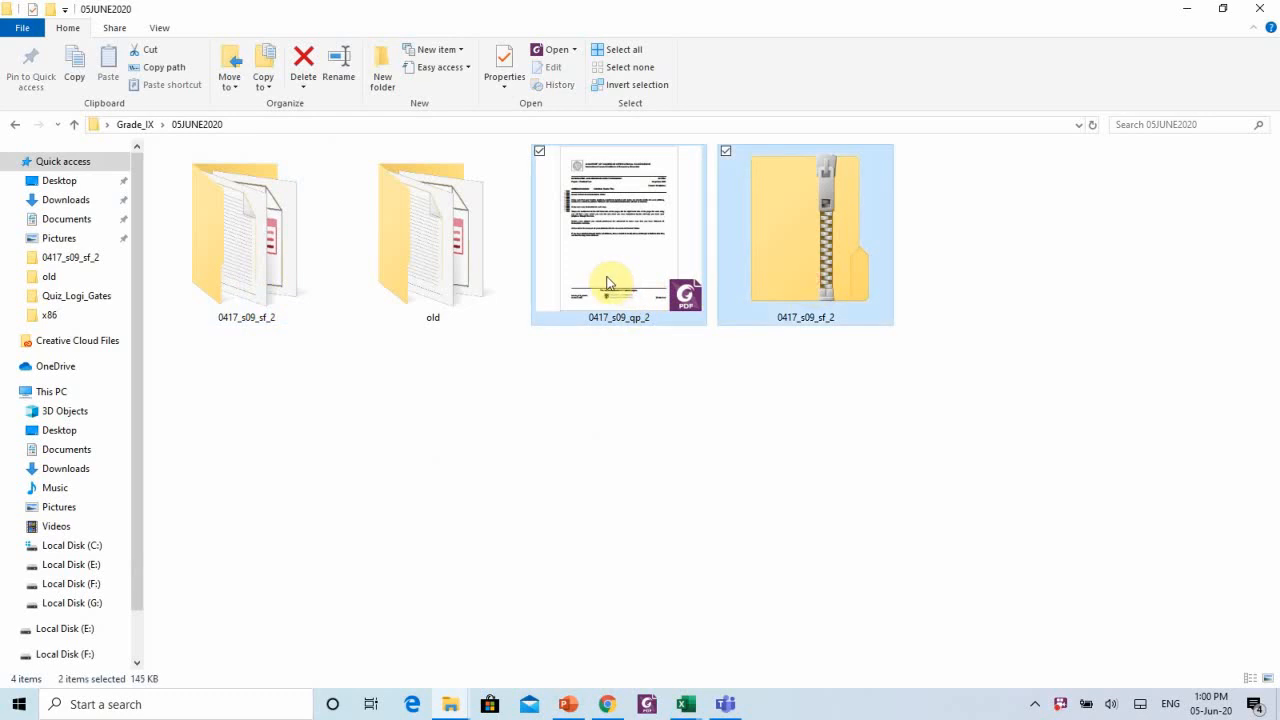
click(607, 280)
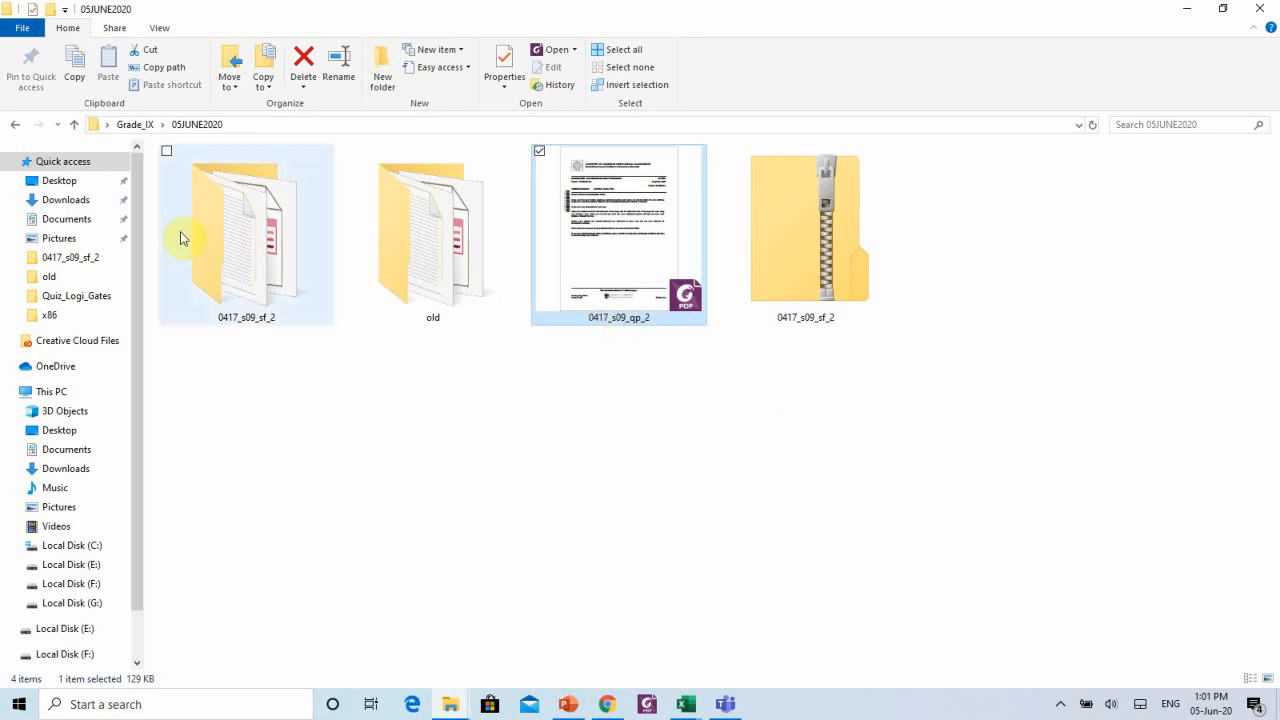
Rename the existing 0417_s09_sf_2 folder as "old One".
click(222, 262)
key(F2)
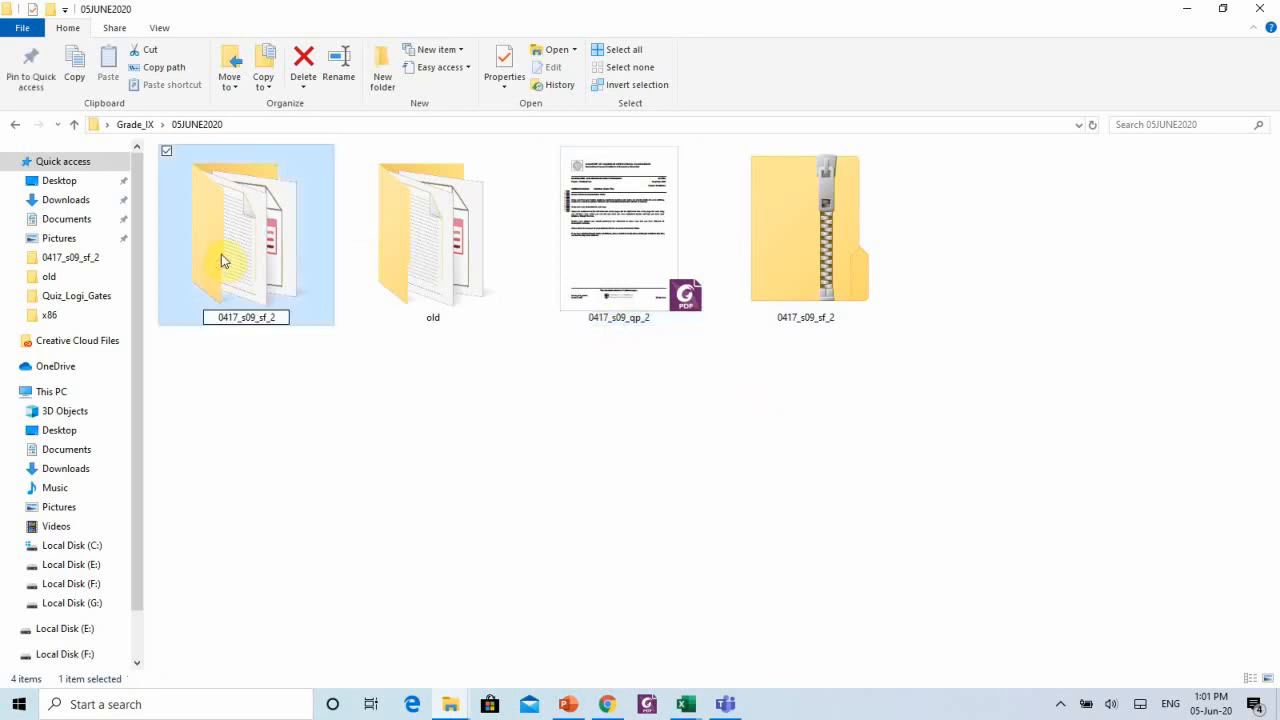
text(old )
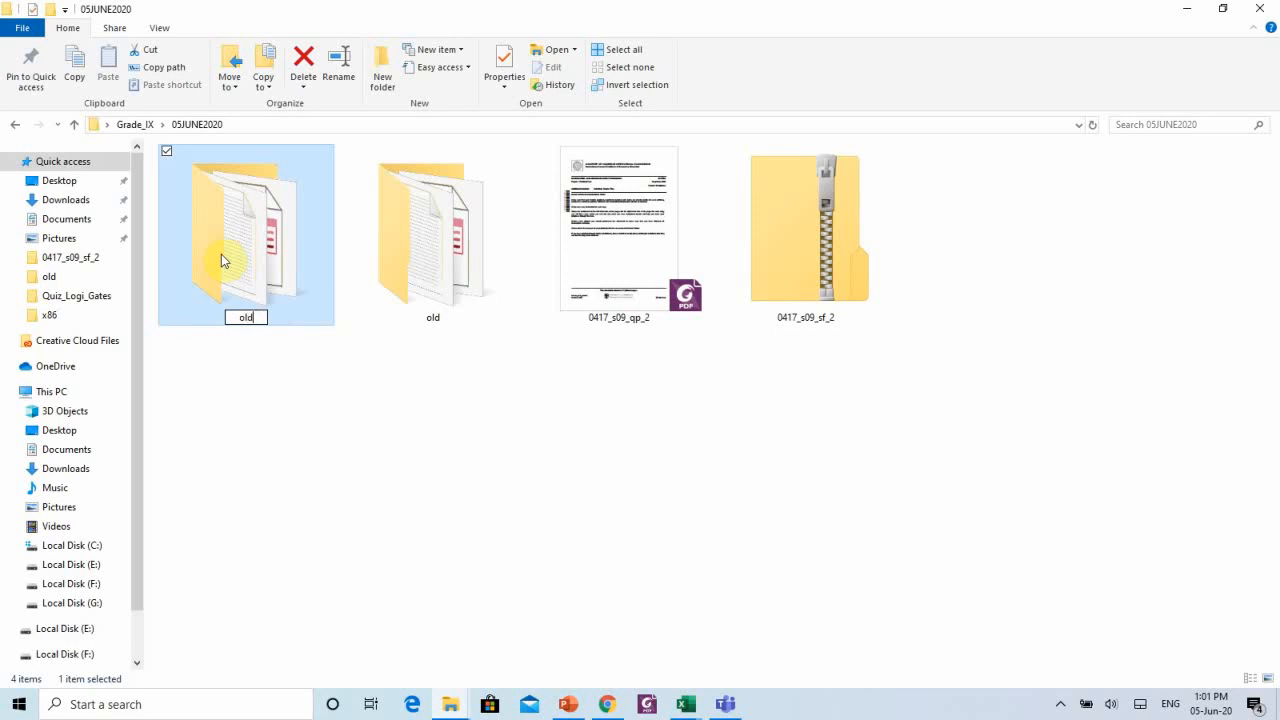
text(One)
key(Return)
click(795, 245)
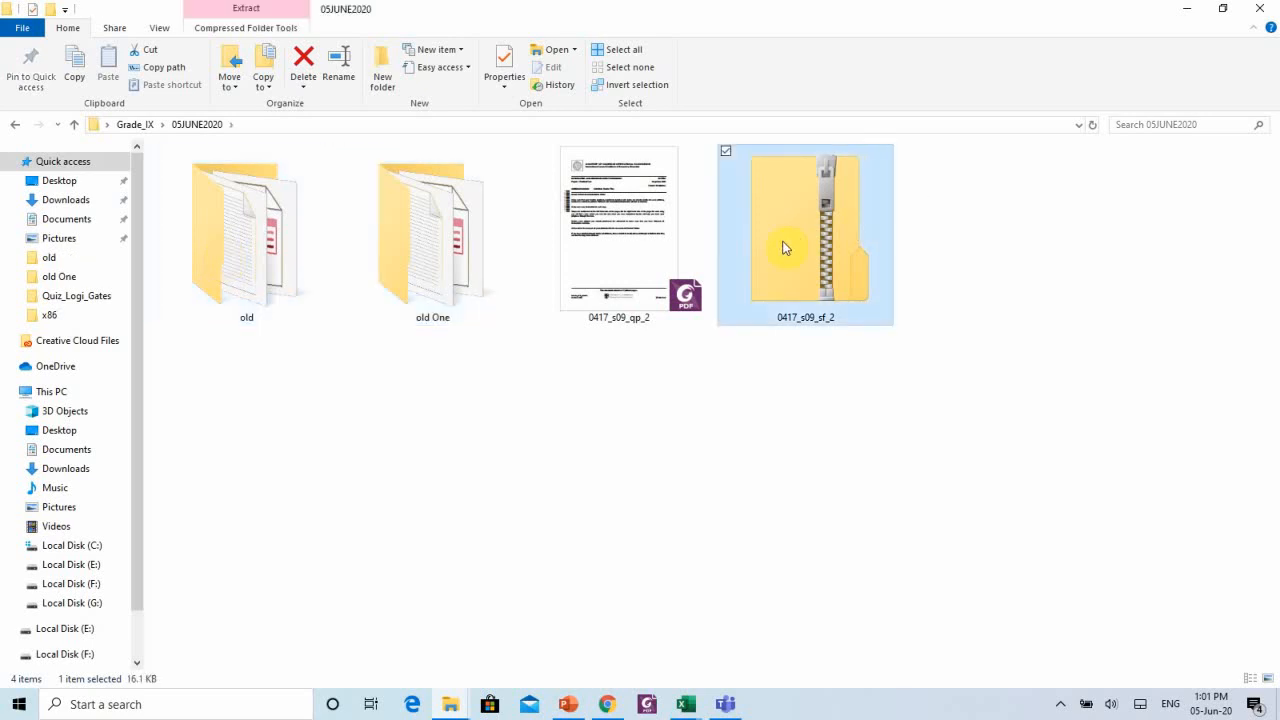
click(650, 254)
ctrl+click(785, 253)
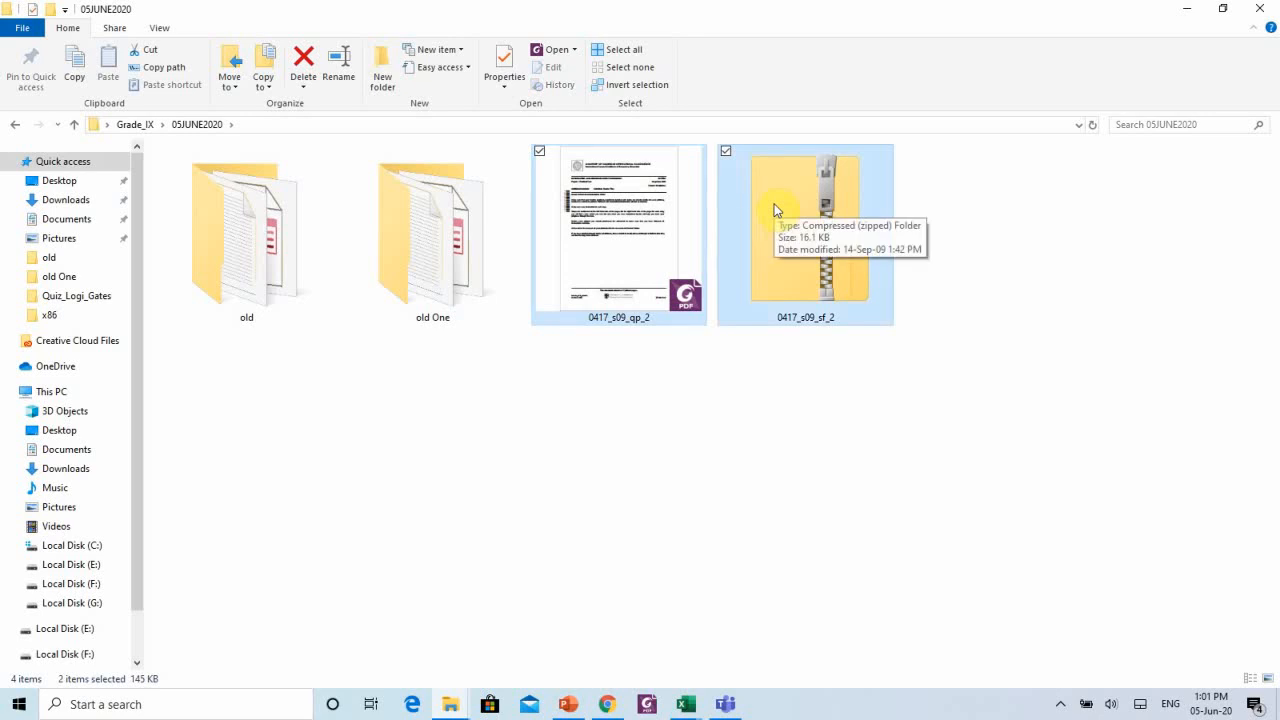
click(808, 392)
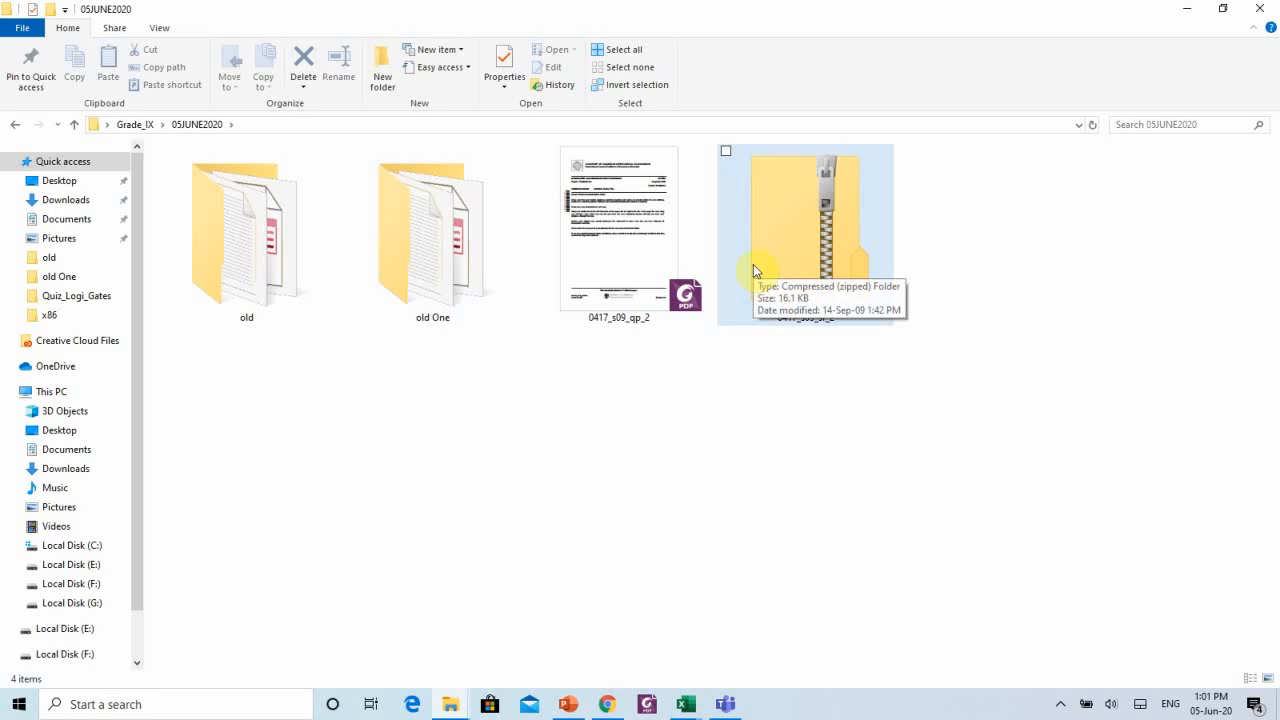
click(591, 263)
Extract the 0417_s09_sf_2 zip archive with 7-Zip into a folder of the same name.
click(789, 257)
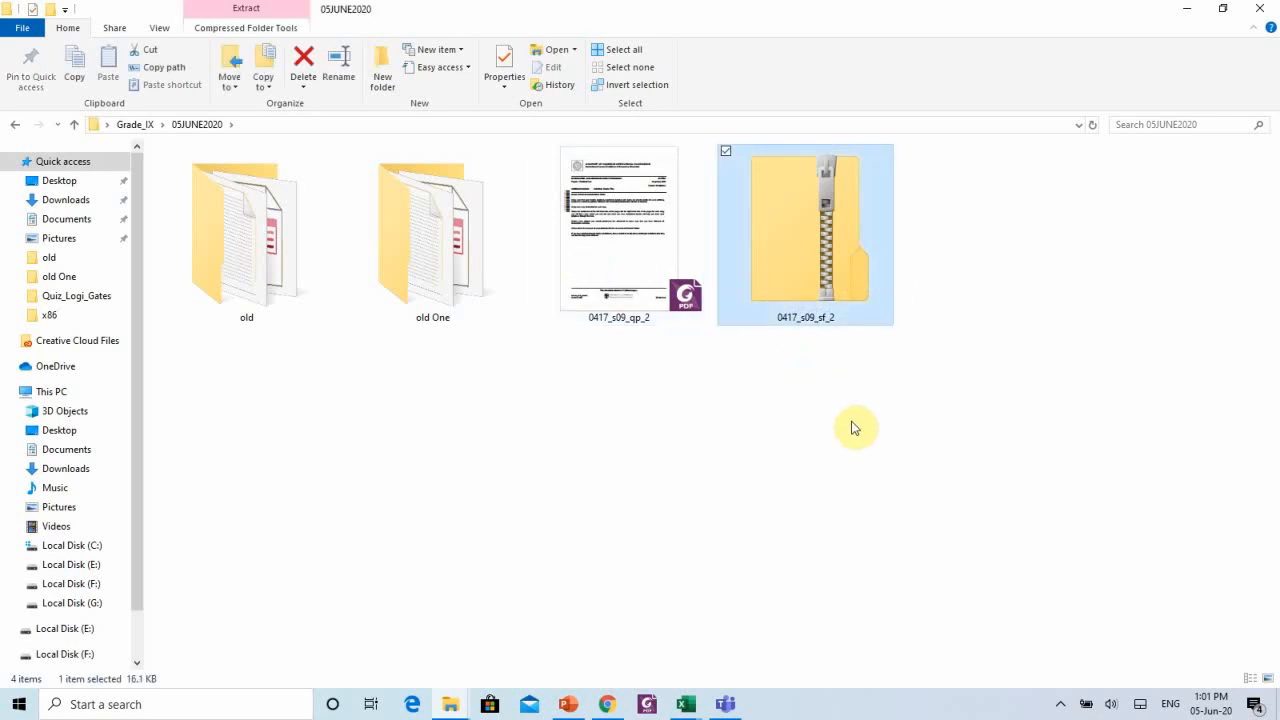
right_click(820, 262)
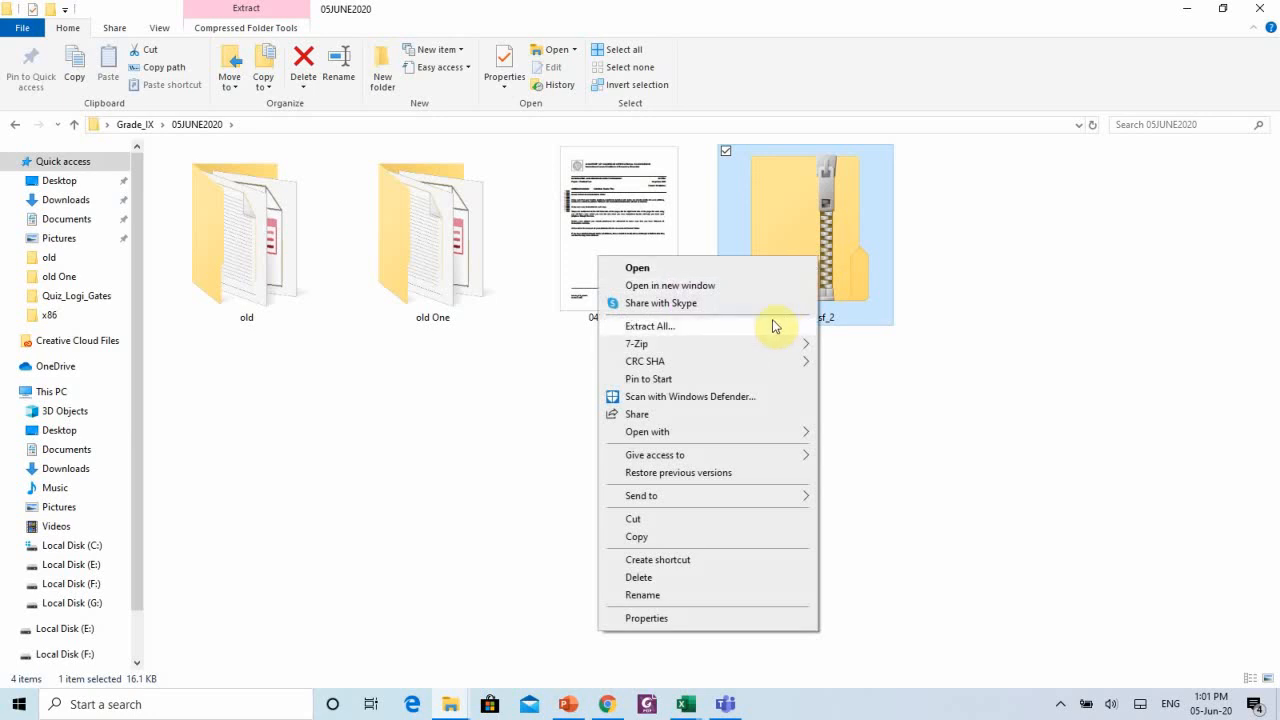
mouse_move(638, 346)
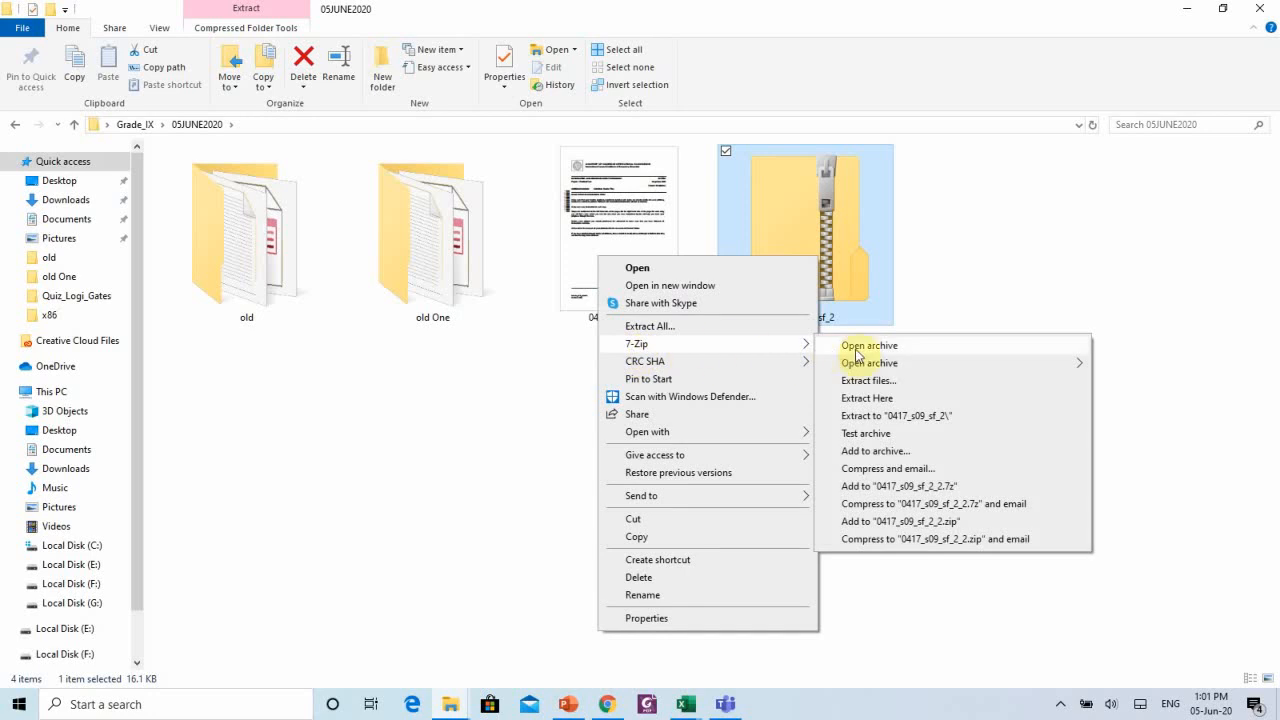
click(896, 416)
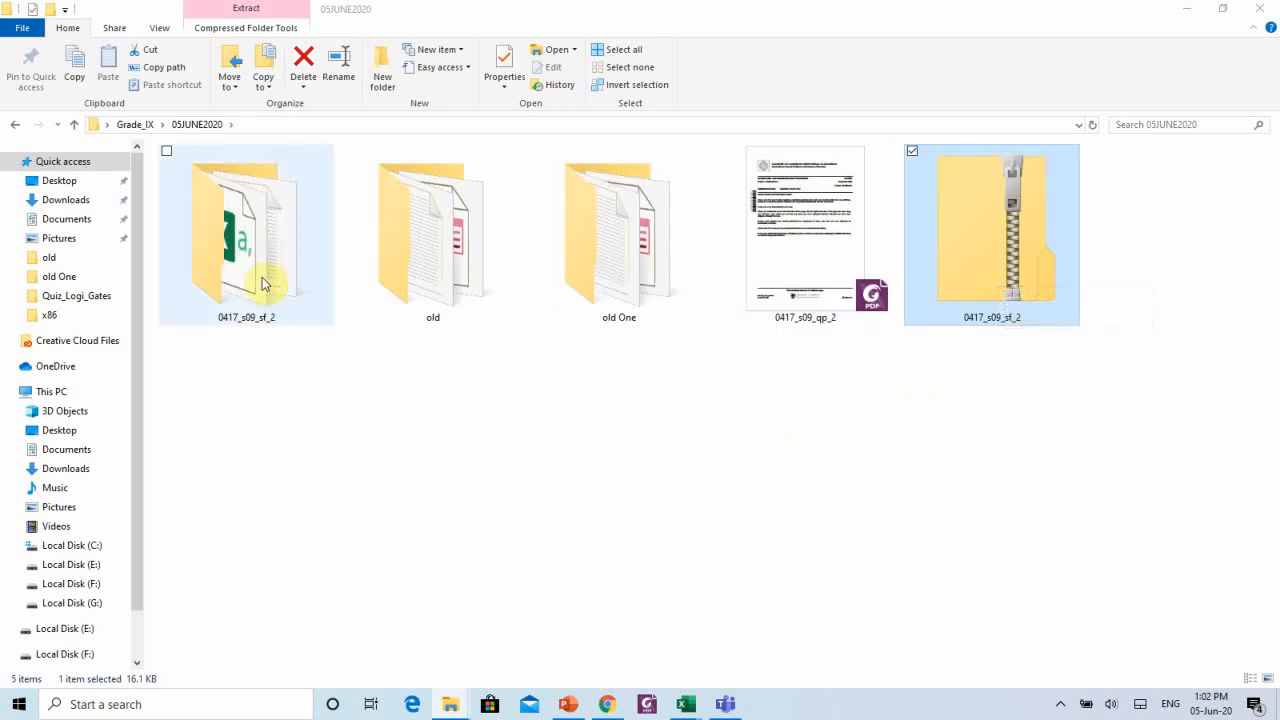
ctrl+click(445, 267)
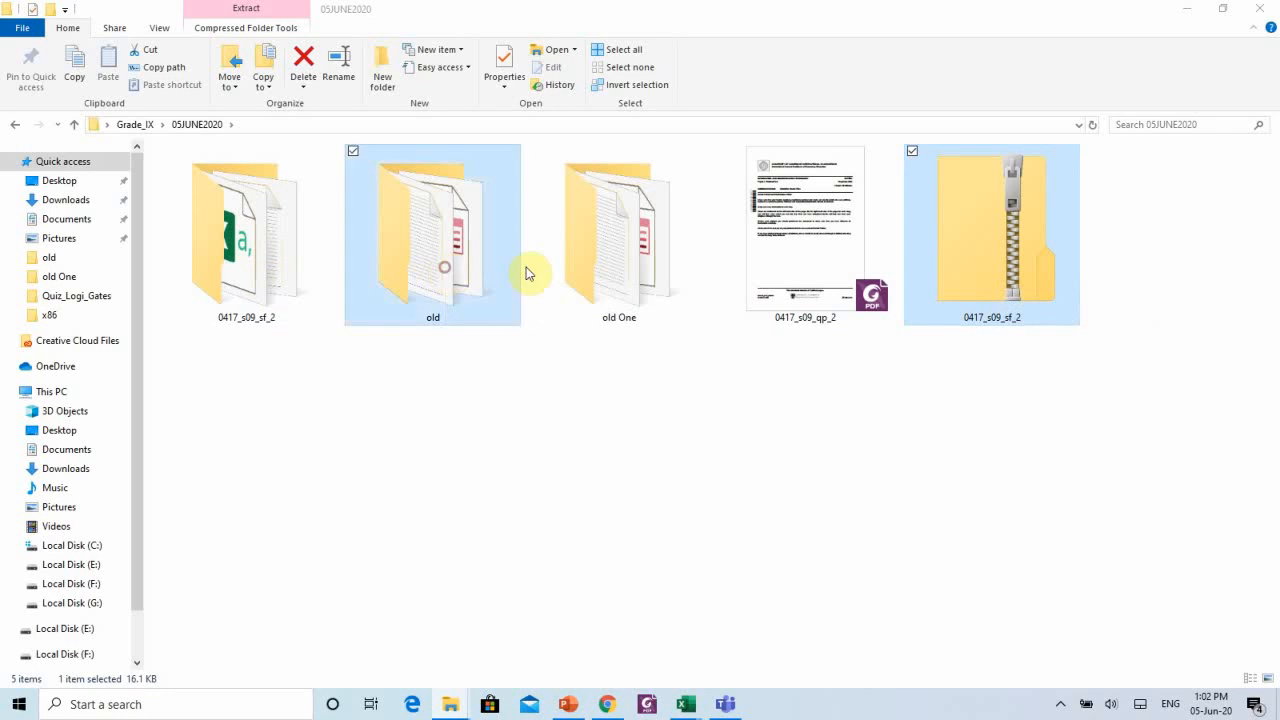
ctrl+click(606, 268)
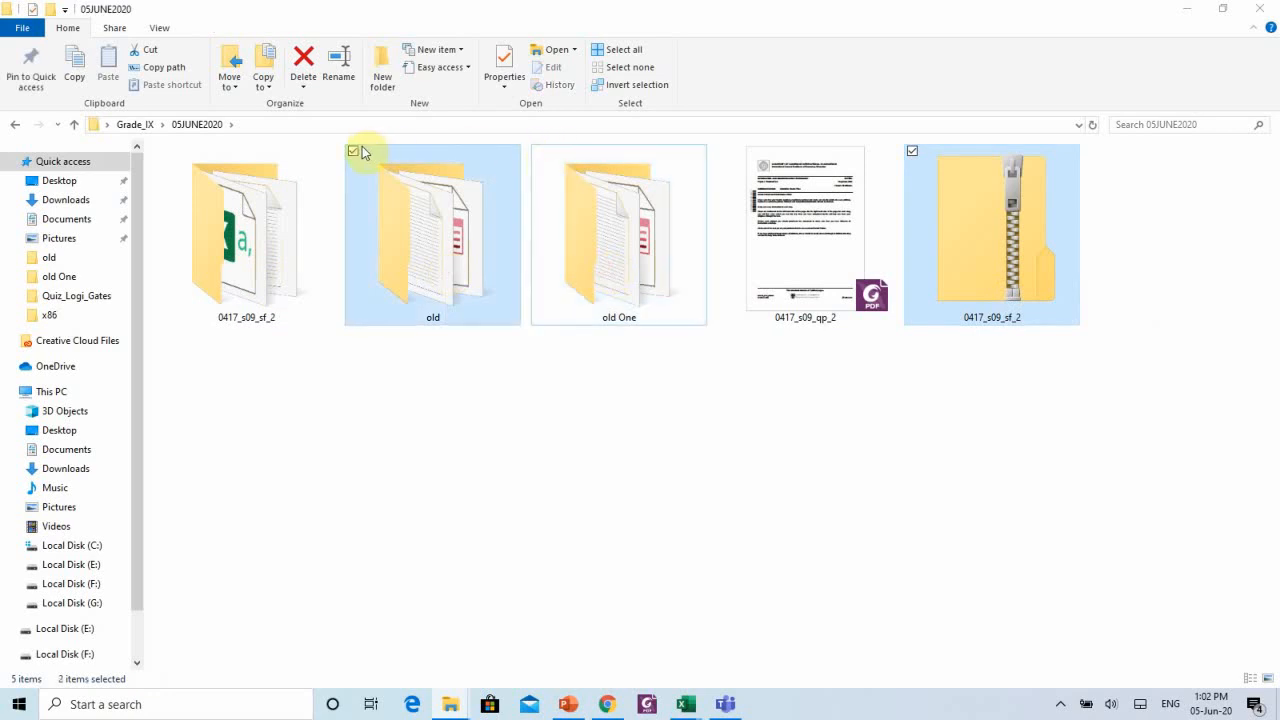
right_click(495, 450)
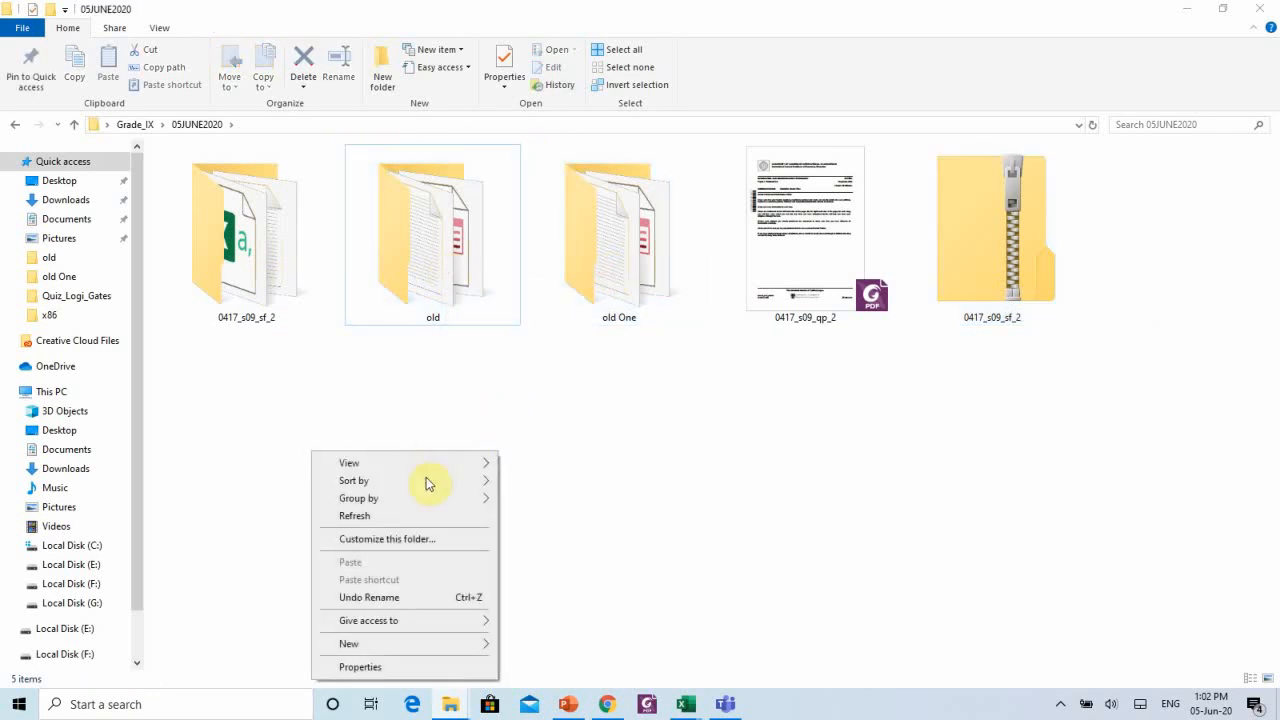
mouse_move(434, 466)
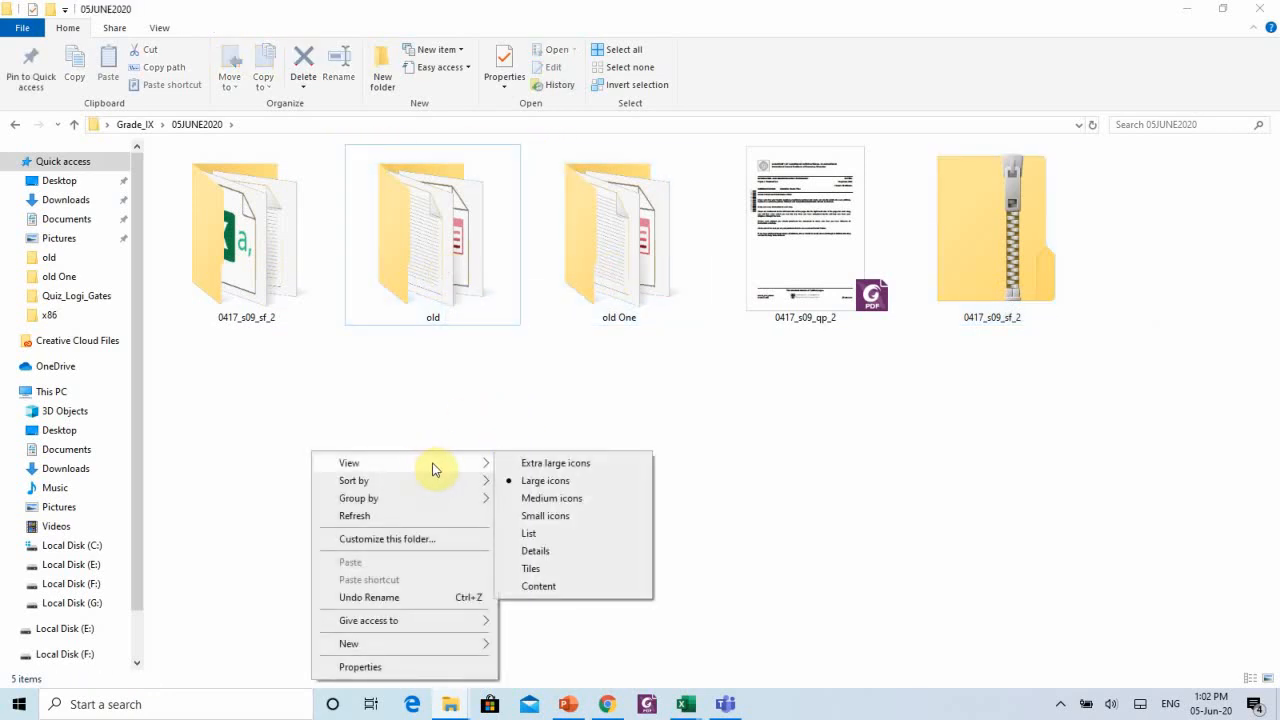
click(443, 378)
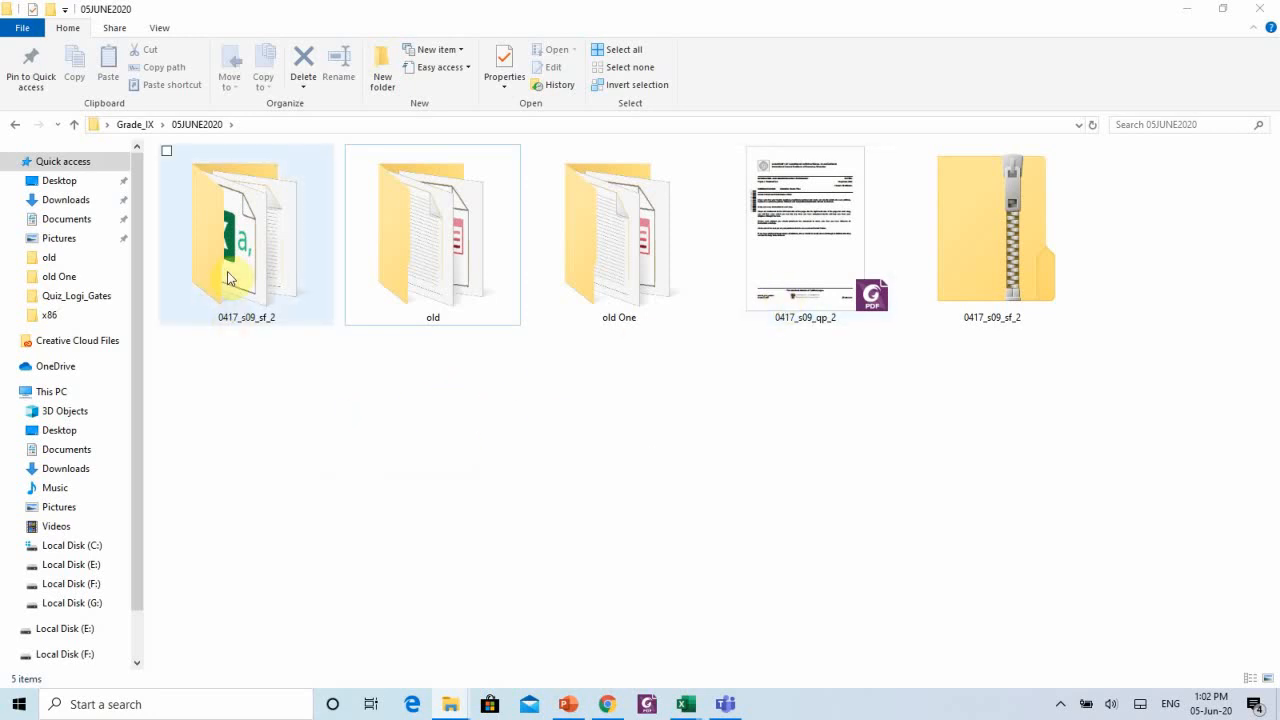
Open the extracted 0417_s09_sf_2 folder.
double_click(229, 279)
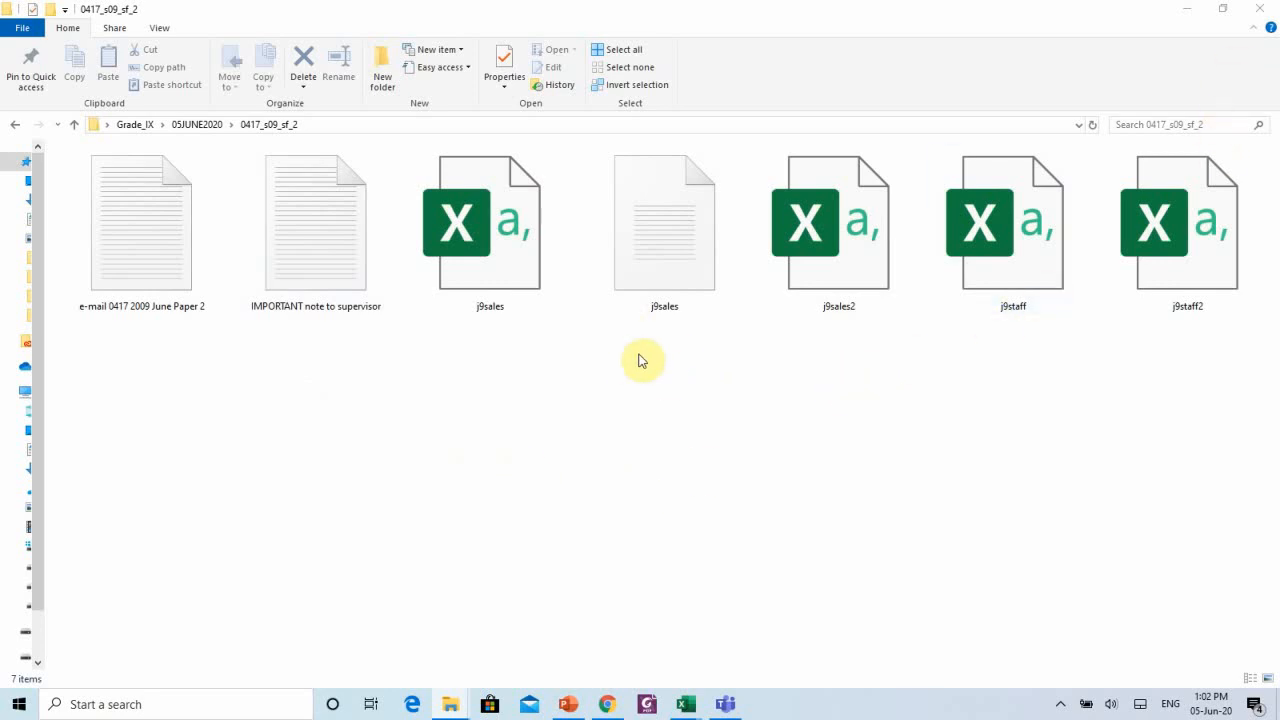
right_click(606, 360)
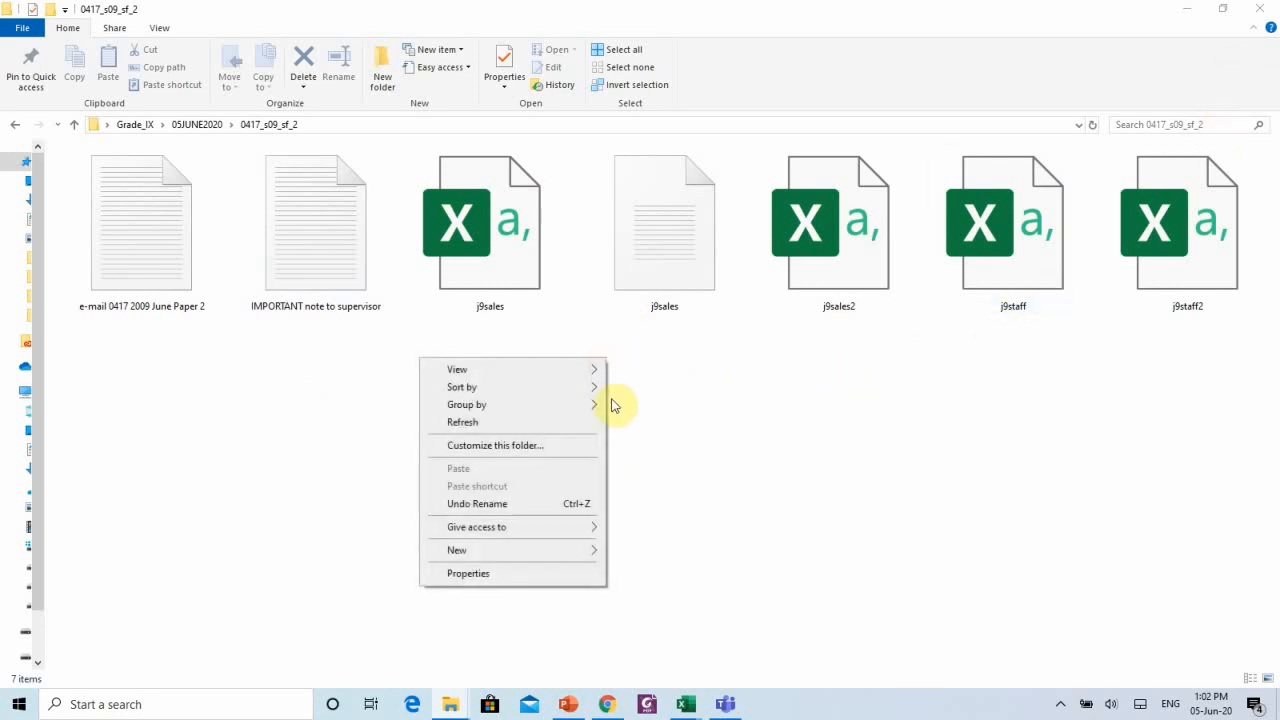
mouse_move(530, 551)
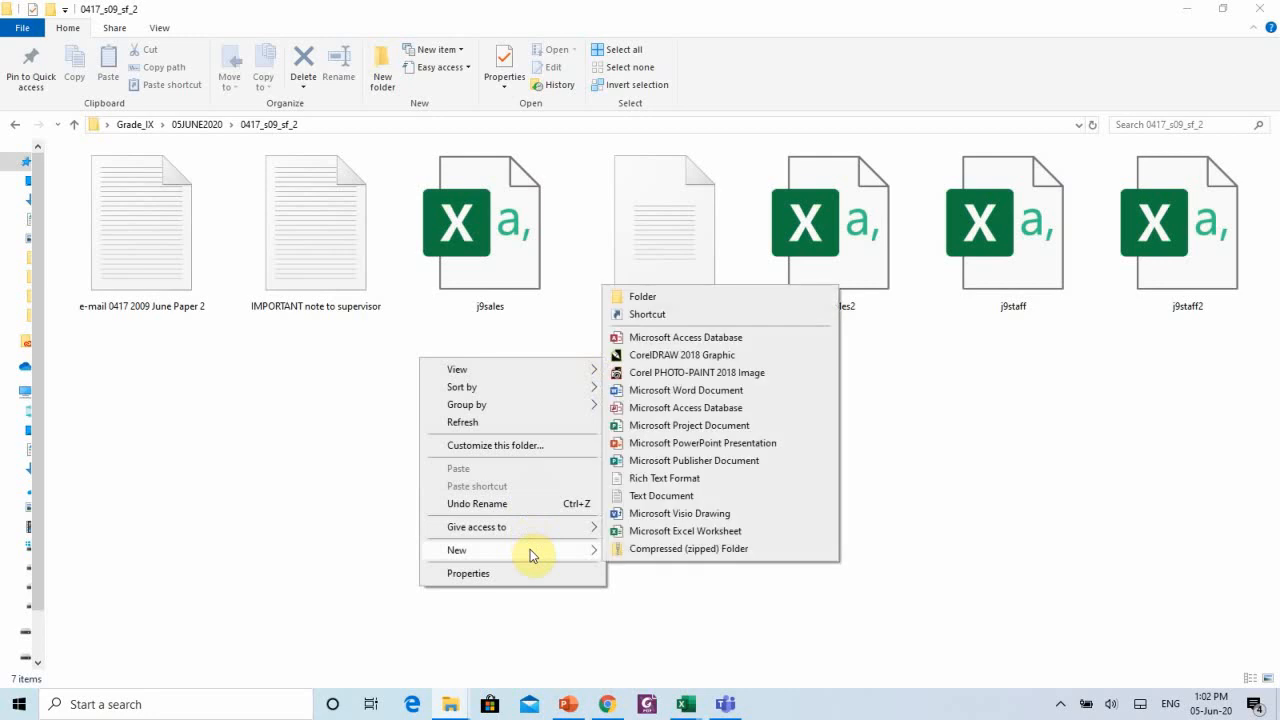
click(916, 500)
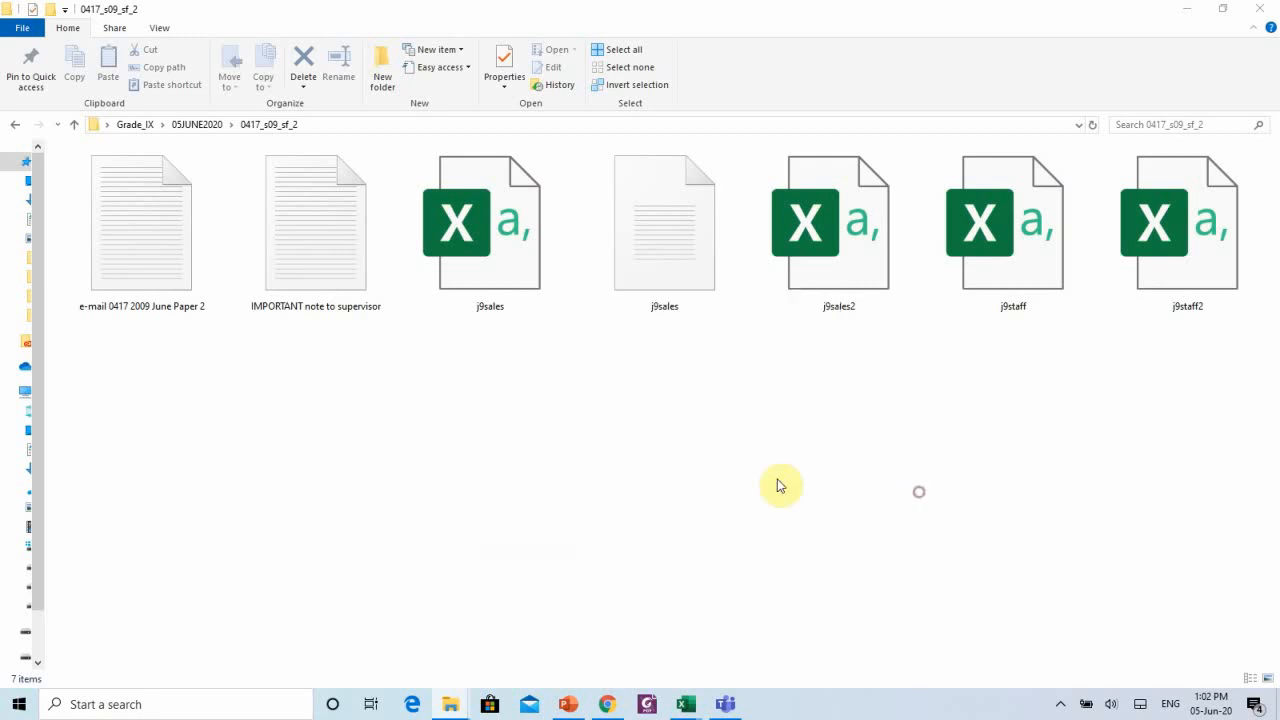
Create a Microsoft Access database in the folder, naming it "db_S09_Access_" followed by the owner's first name.
right_click(669, 406)
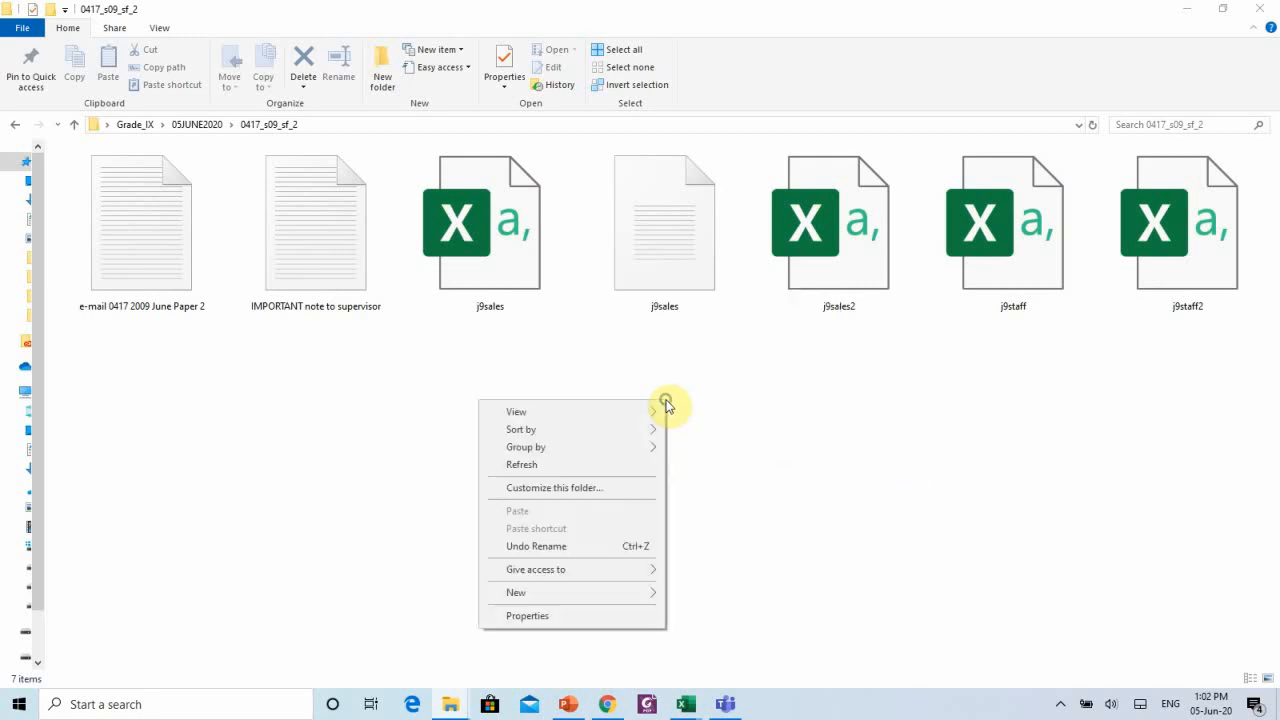
mouse_move(598, 596)
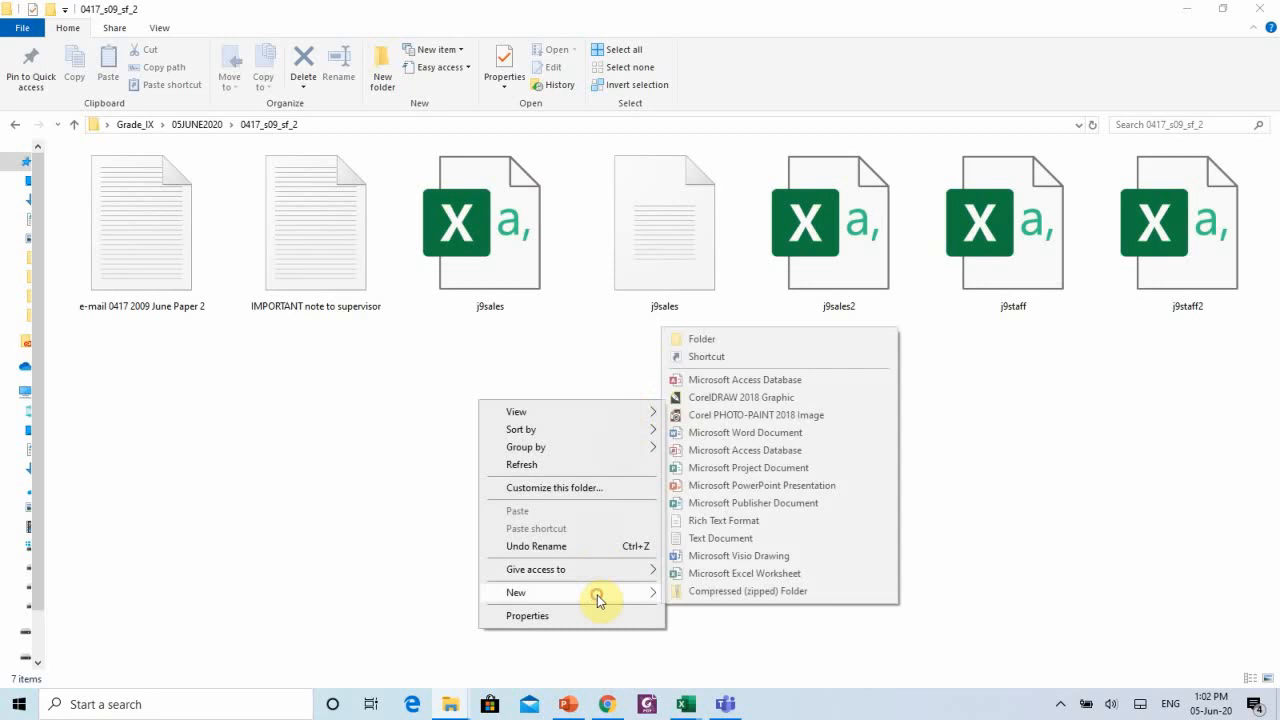
click(782, 384)
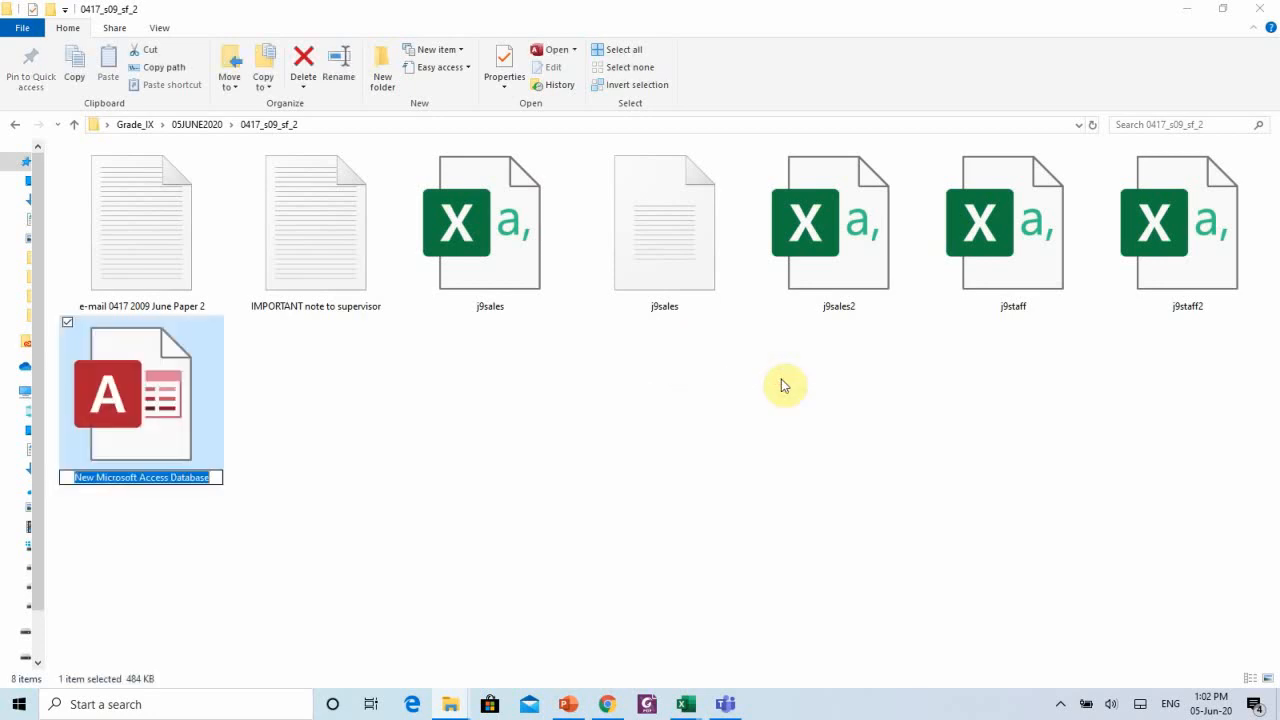
text(DB)
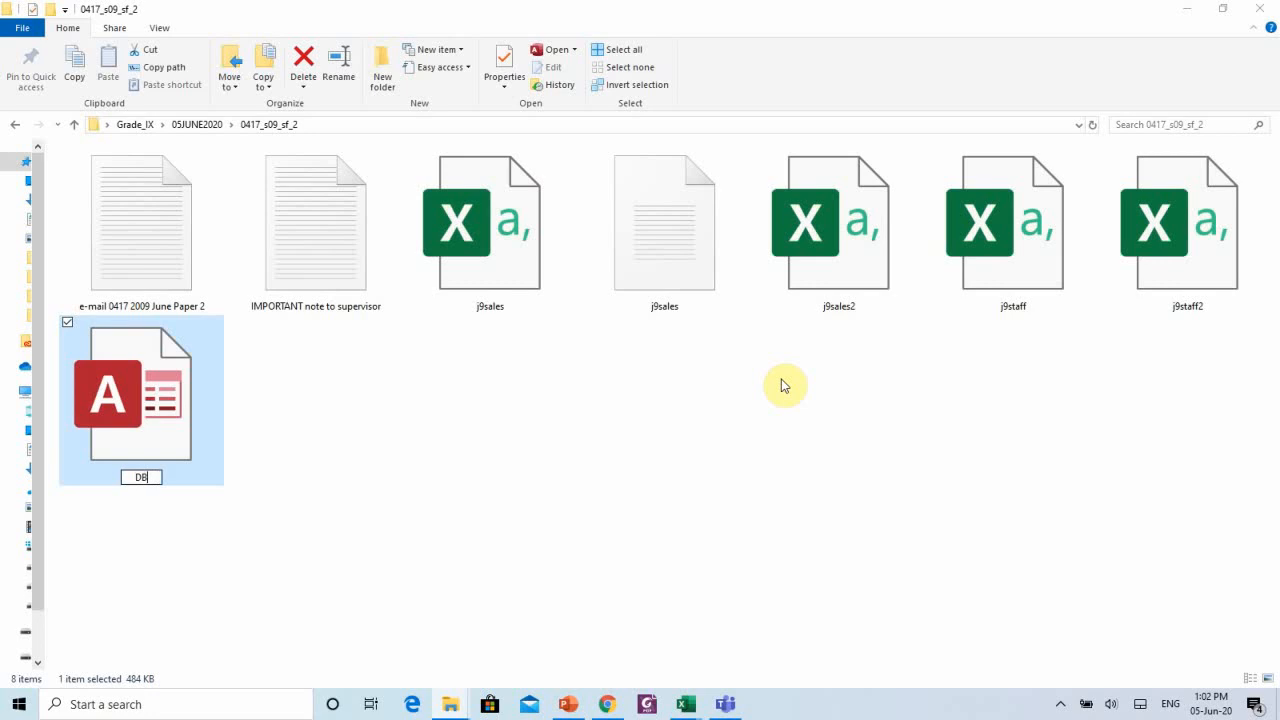
key(BackSpace)
key(BackSpace)
text(db_S09_Acce)
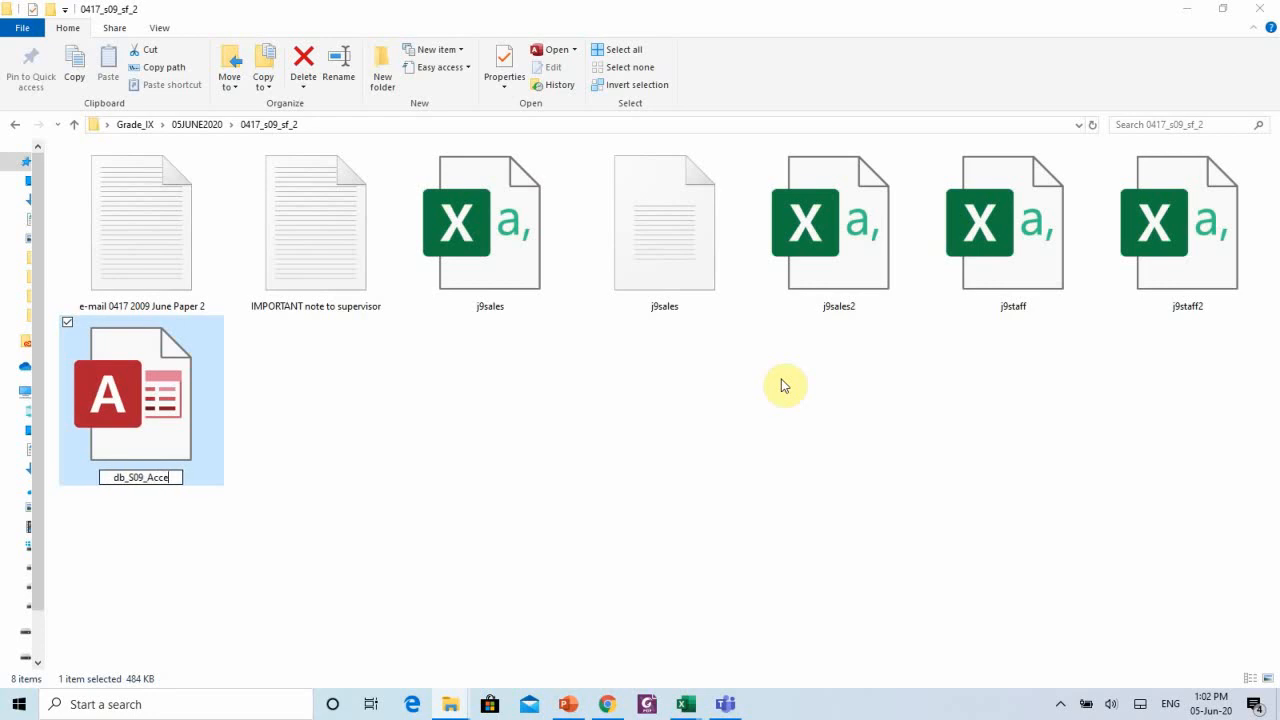
text(ss_Mu)
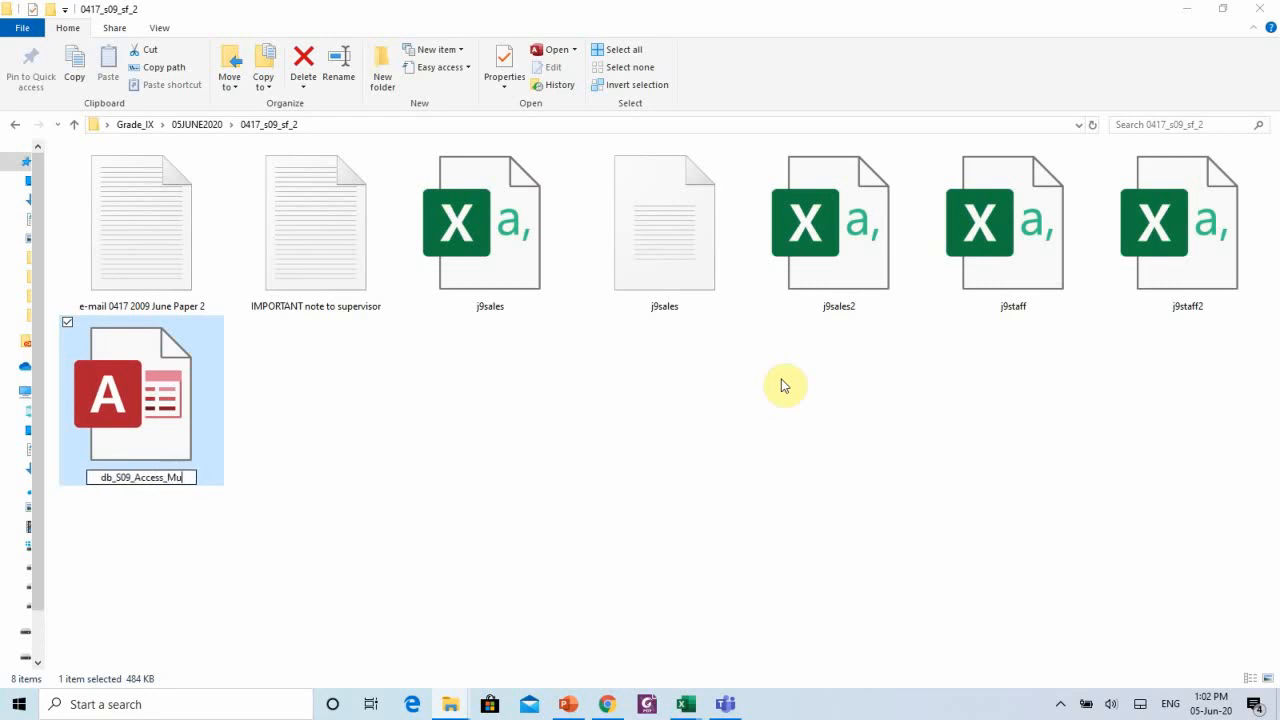
text(ddassir)
key(Return)
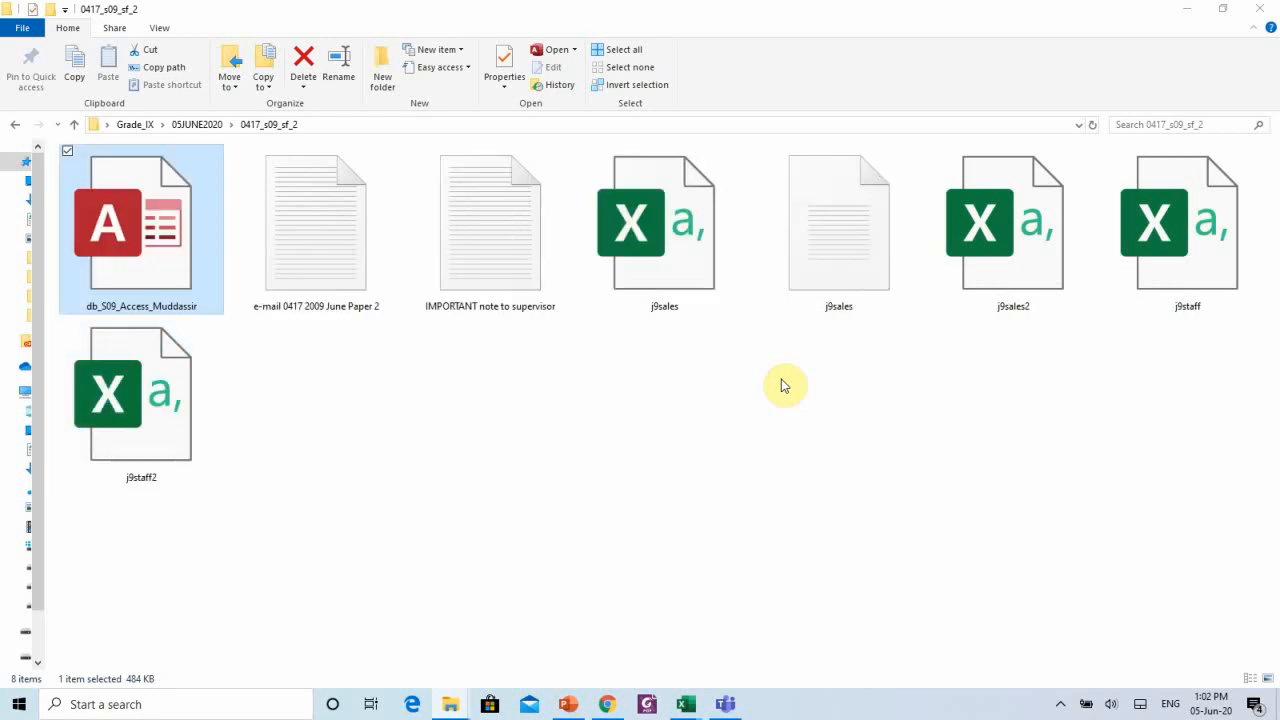
Open the new db_S09_Access database in Access and enable its disabled content.
double_click(153, 221)
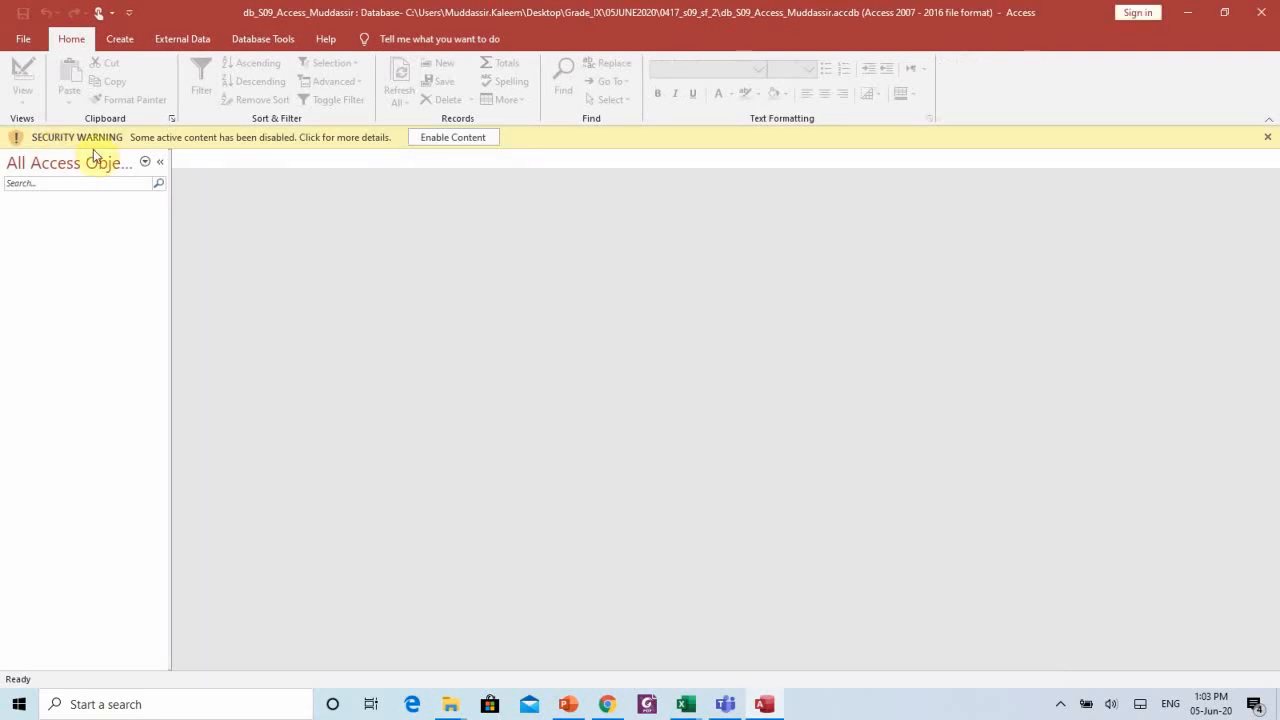
click(445, 136)
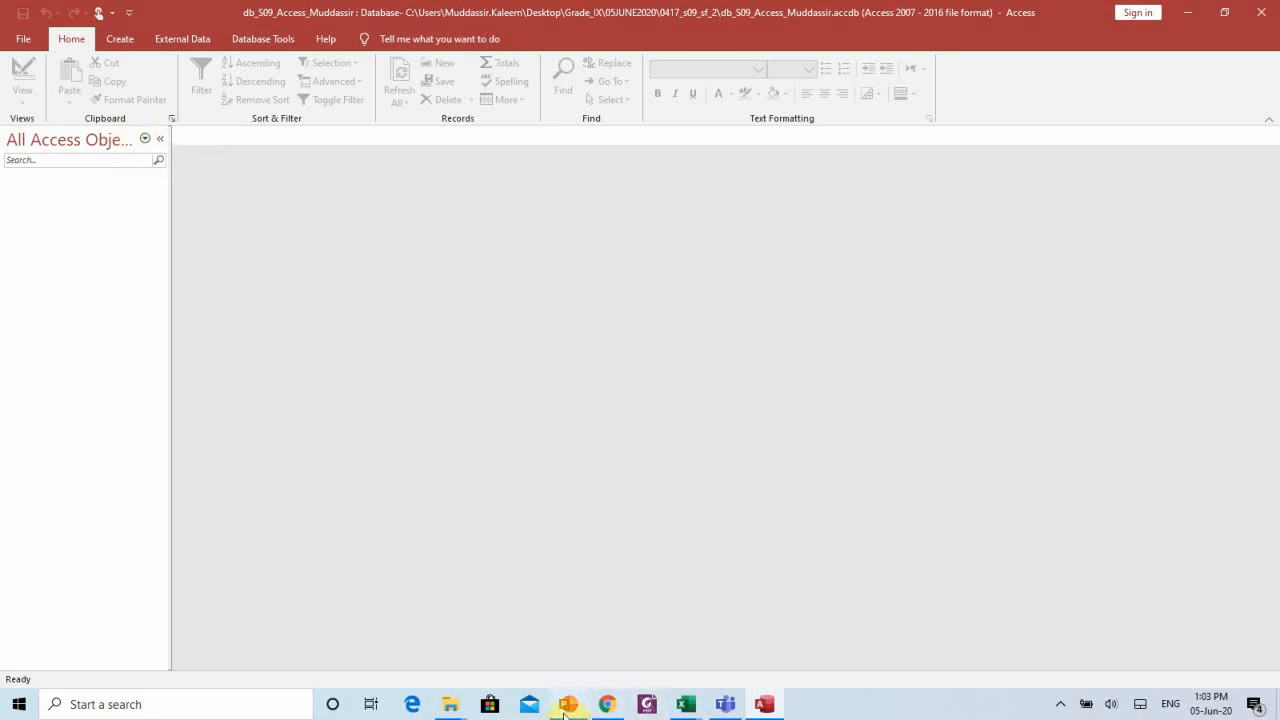
Switch to the File Explorer window showing the 0417_s09_sf_2 folder and copy the folder's full path.
mouse_move(451, 704)
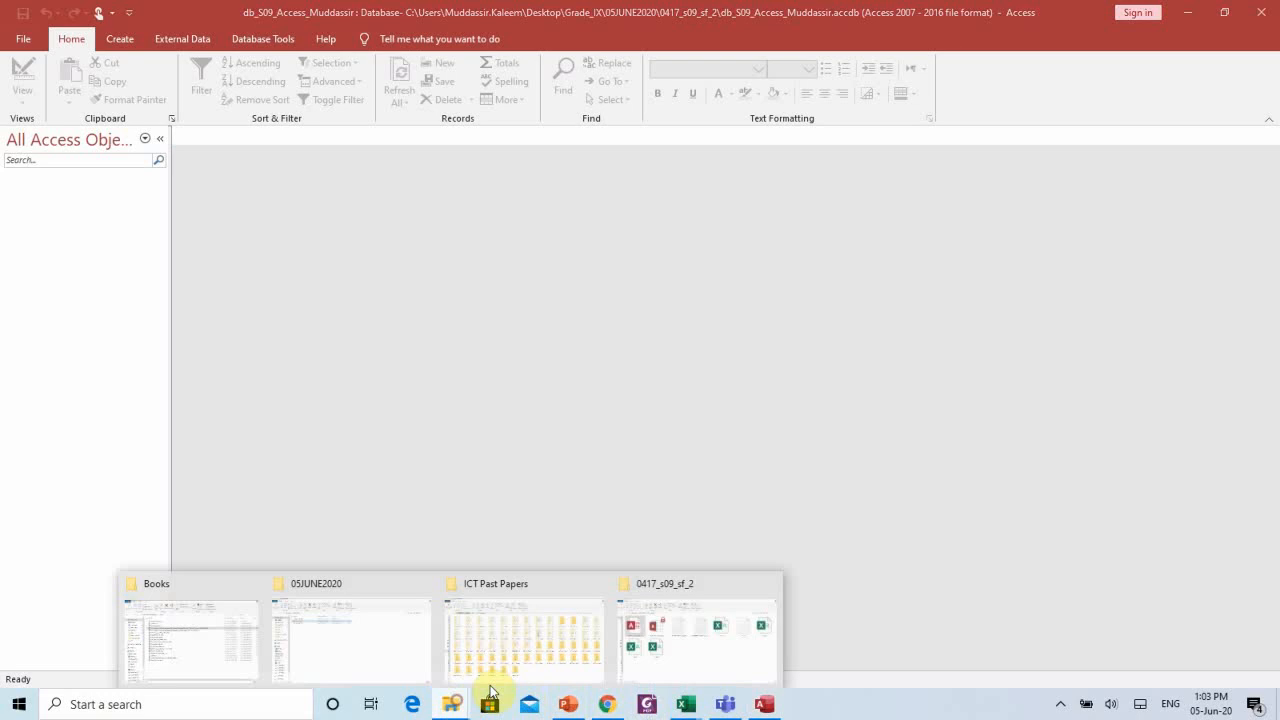
click(686, 645)
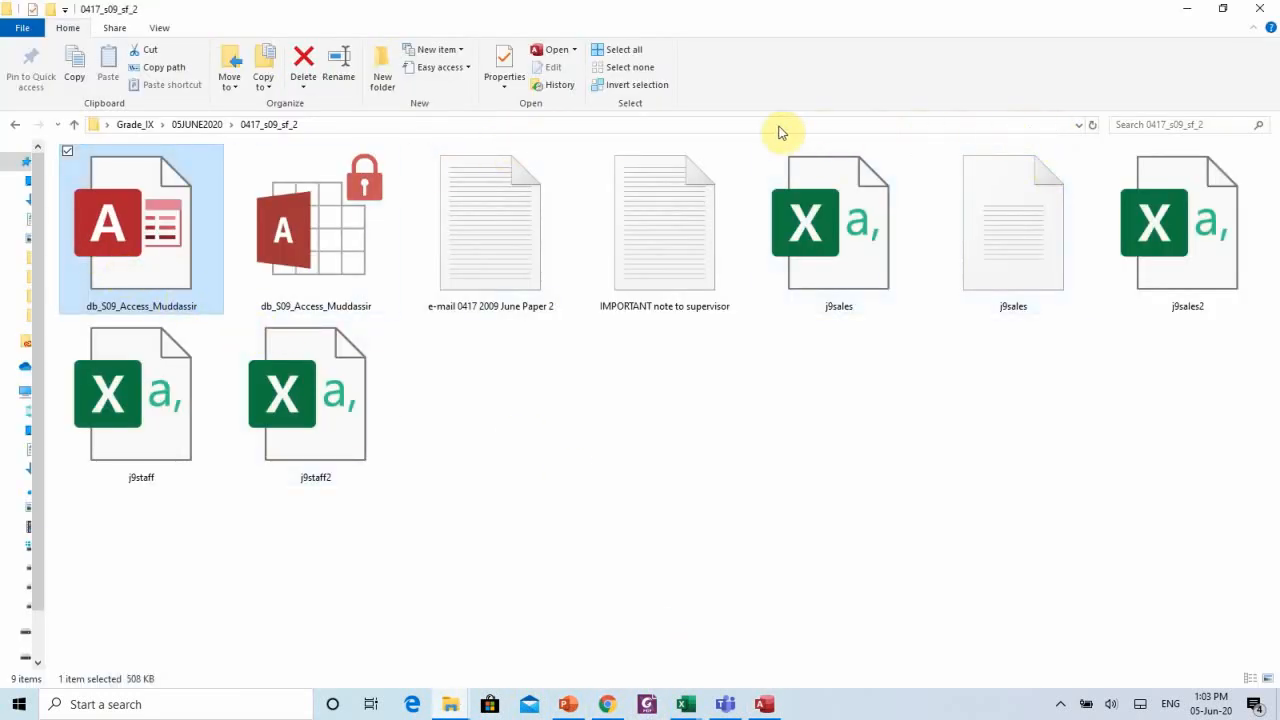
click(572, 126)
key(ctrl+c)
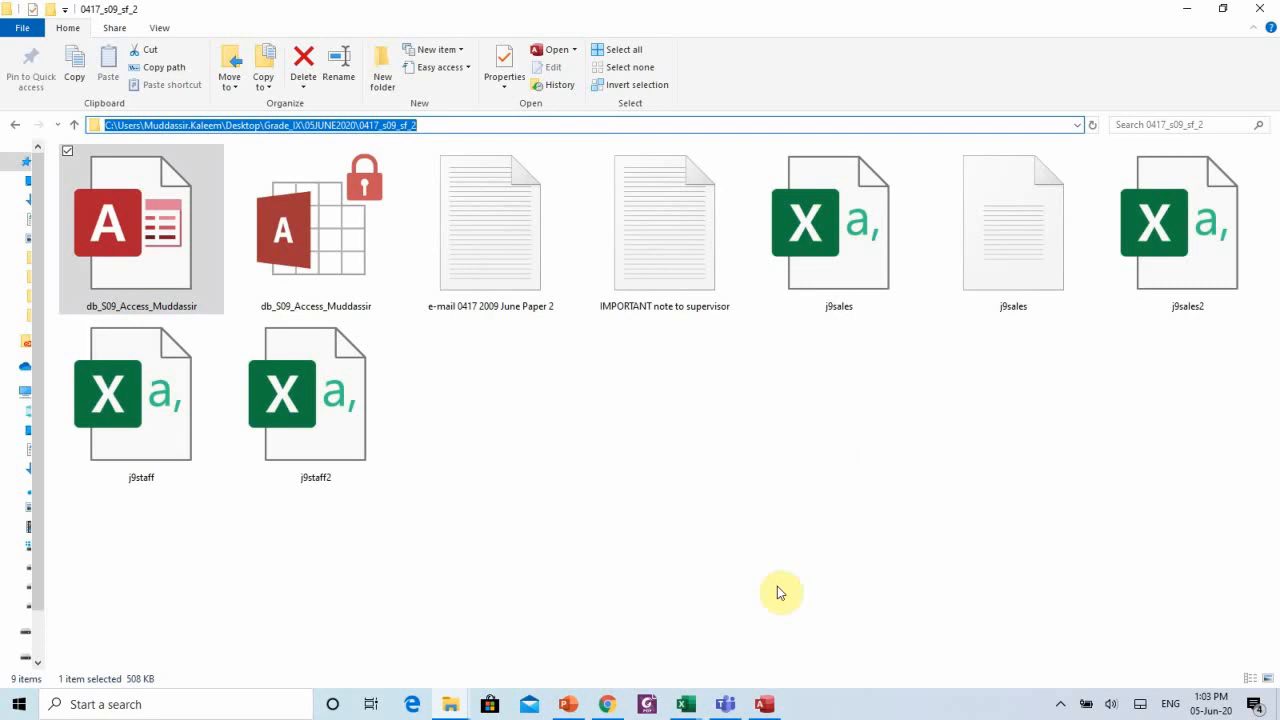
Switch to the Access database and start importing external data from a text file.
click(765, 703)
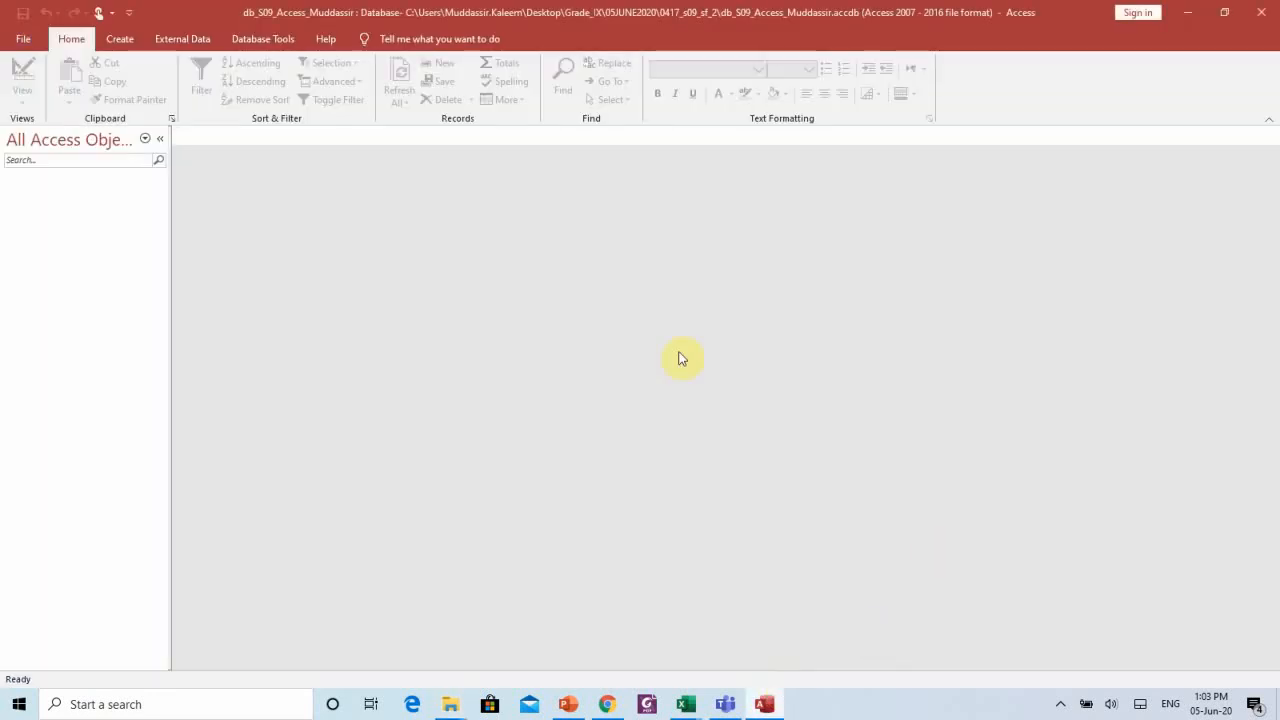
click(177, 42)
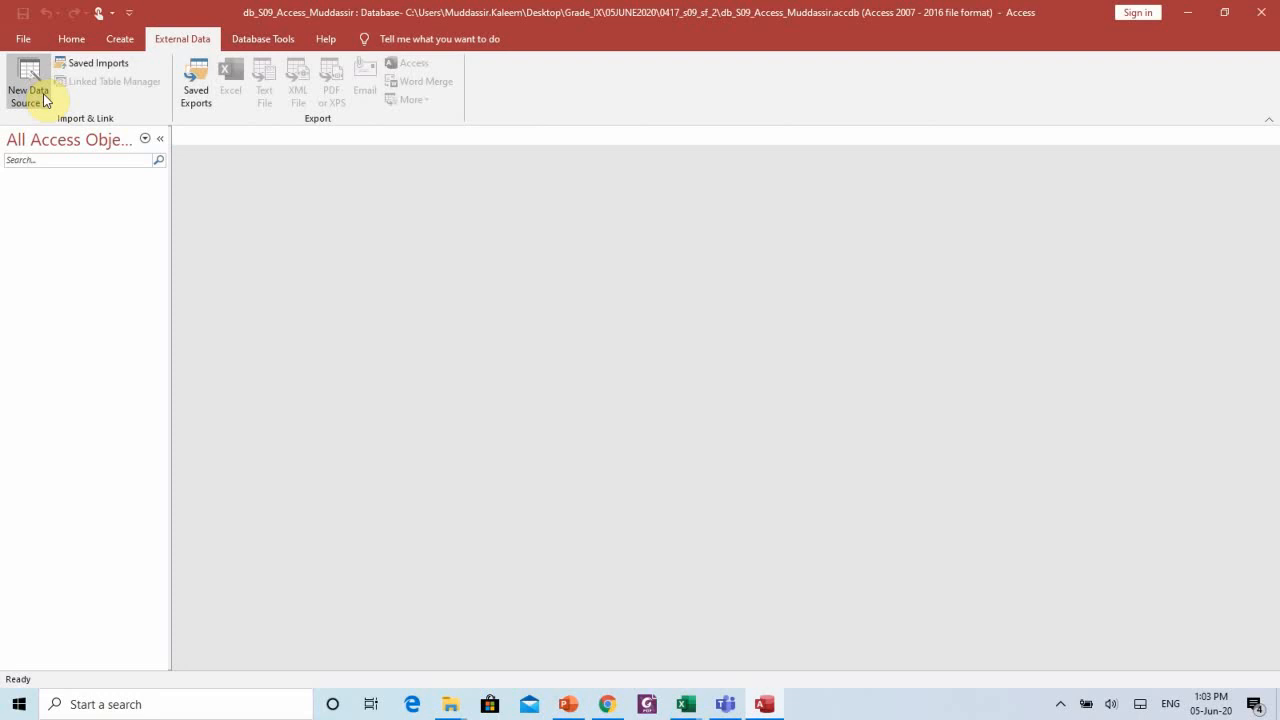
click(43, 93)
mouse_move(75, 136)
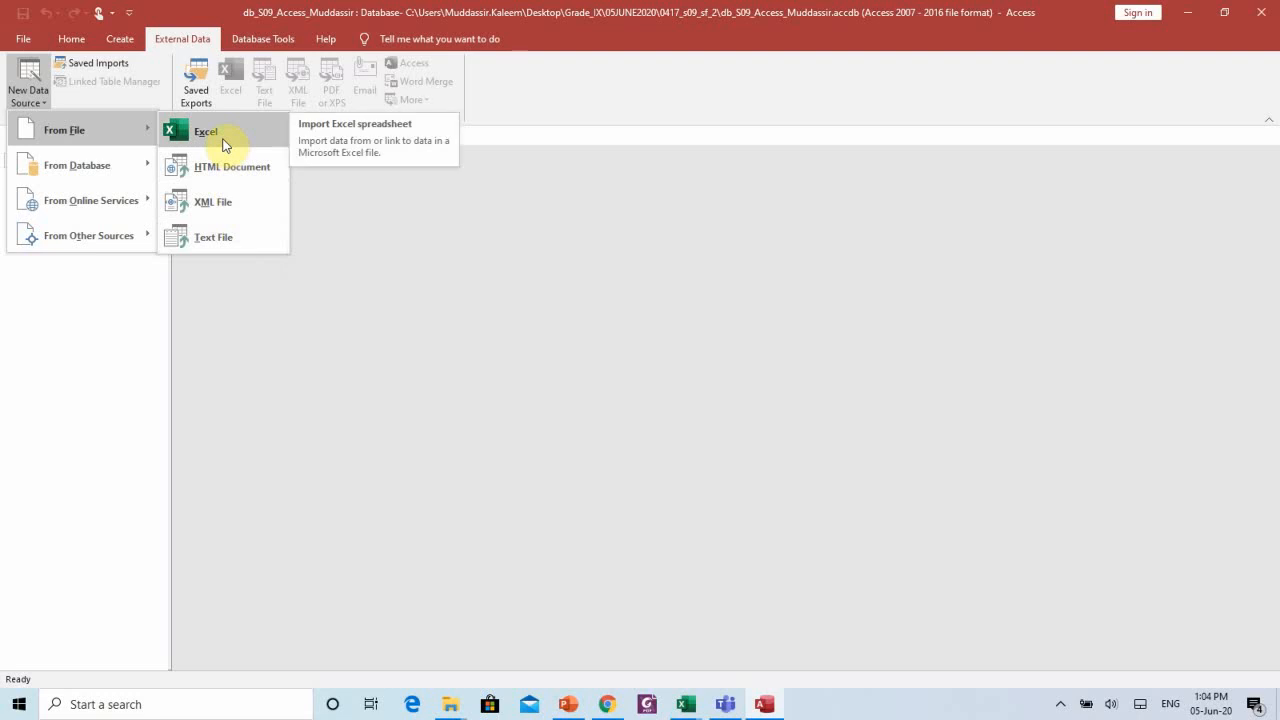
click(226, 239)
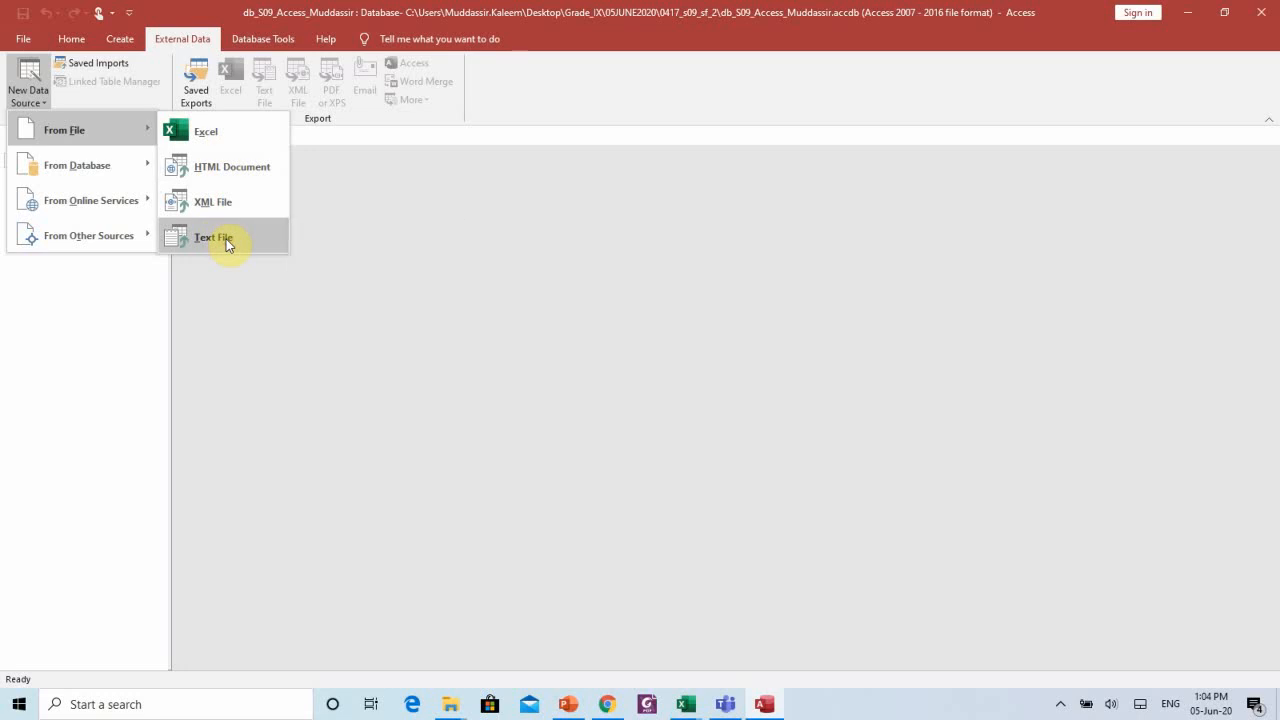
click(226, 239)
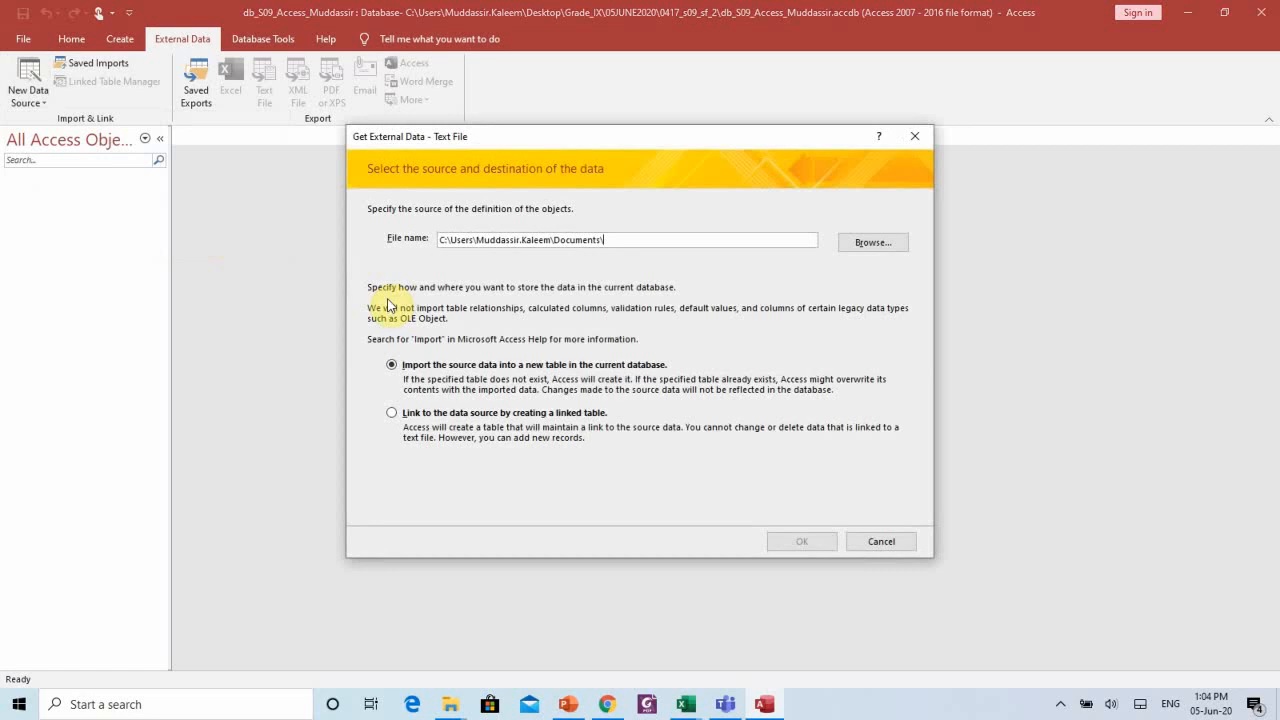
Replace the import's source path with the copied 0417_s09_sf_2 folder path and browse for a file there.
drag(654, 242, 336, 241)
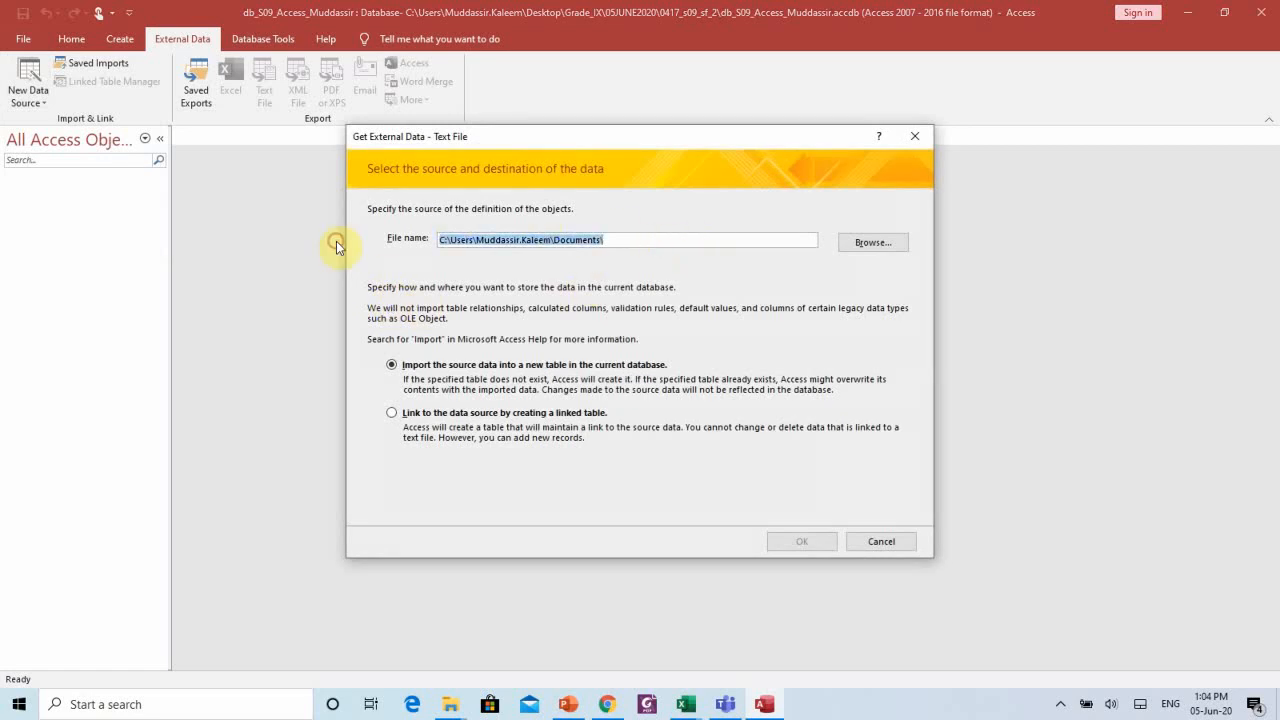
key(BackSpace)
key(ctrl+v)
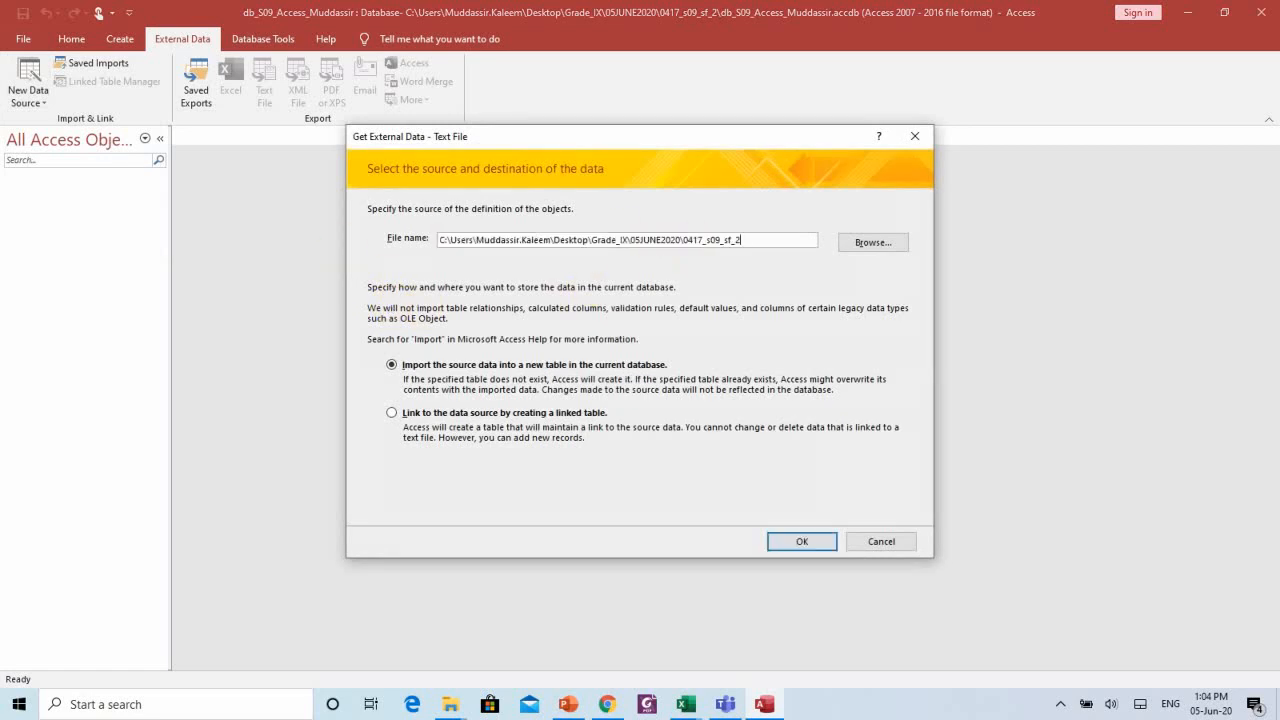
click(871, 244)
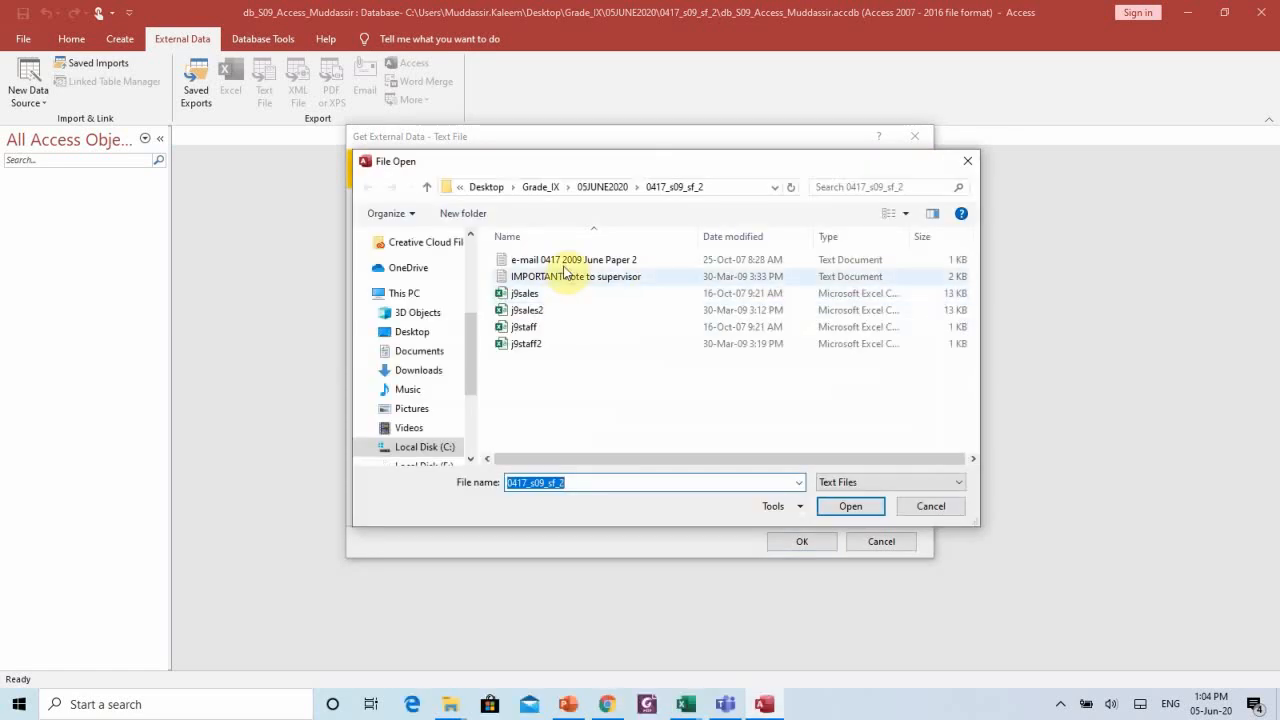
Switch to Foxit PhantomPDF, open the recent file 0417_s09_qp_2.pdf and go to its cover page.
click(651, 711)
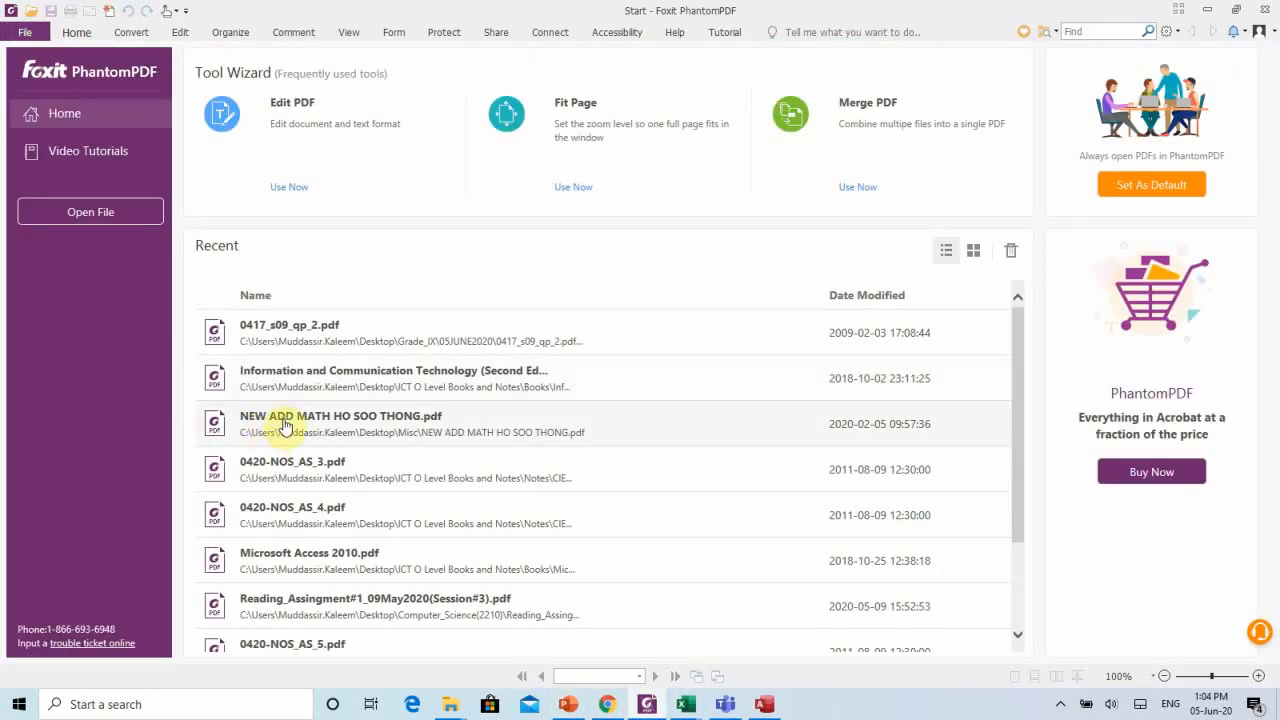
click(320, 335)
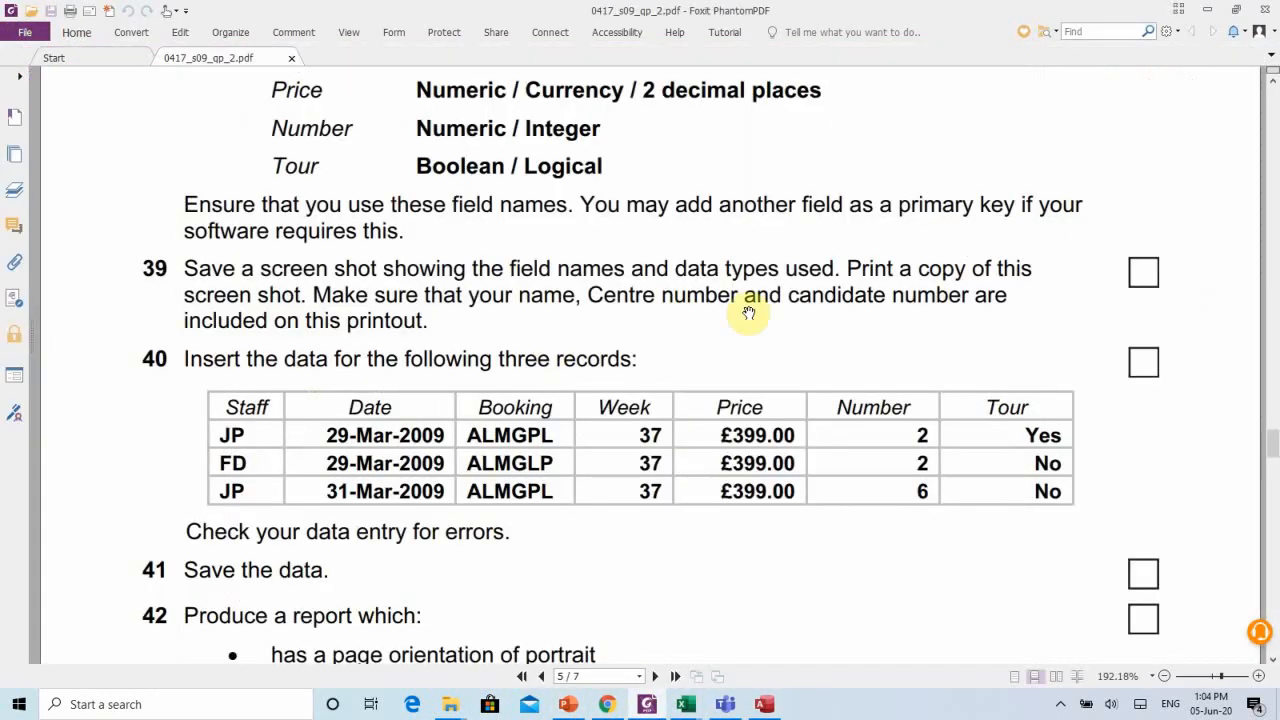
scroll(741, 311, up, 4)
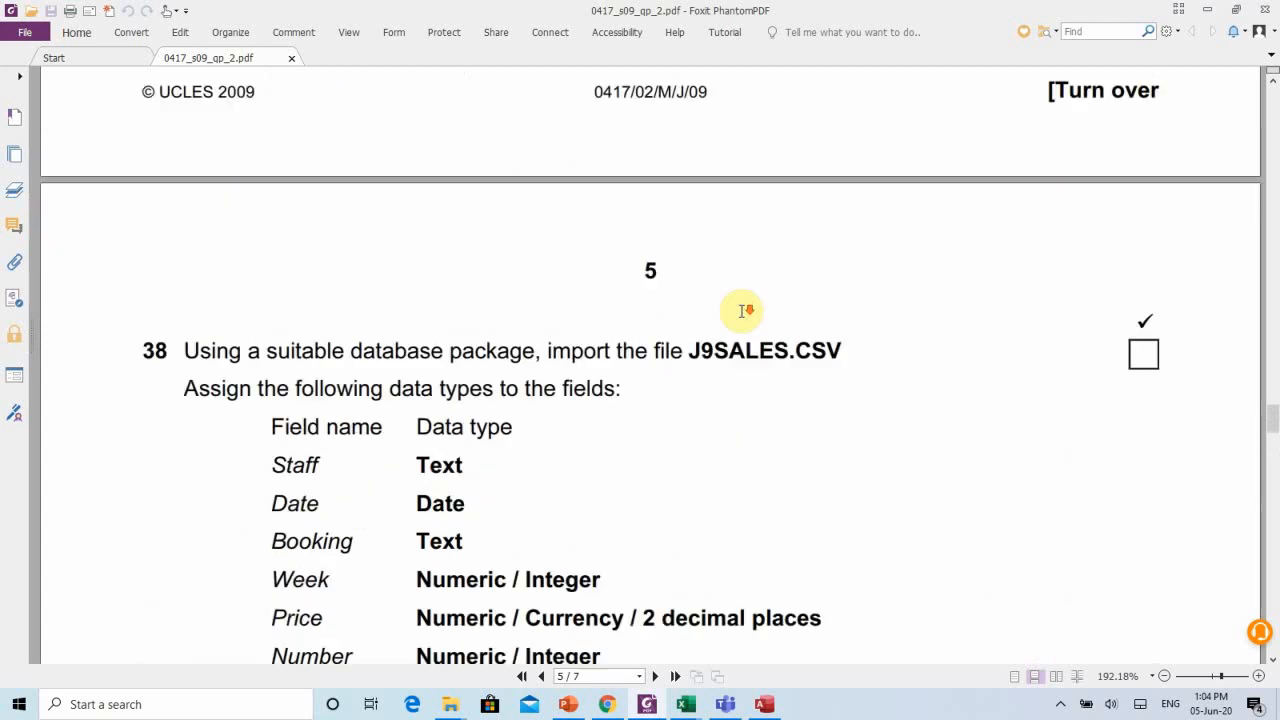
scroll(741, 311, down, 1)
scroll(741, 311, up, 5)
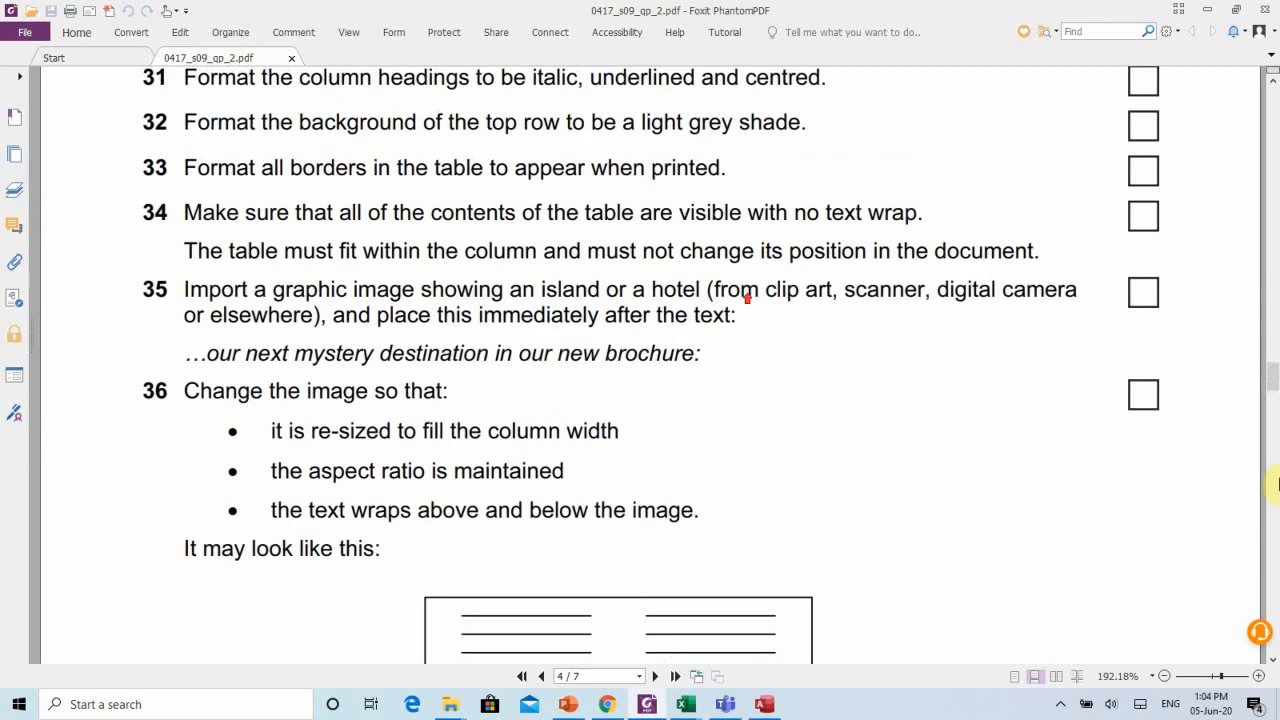
click(1275, 310)
drag(1278, 310, 1276, 88)
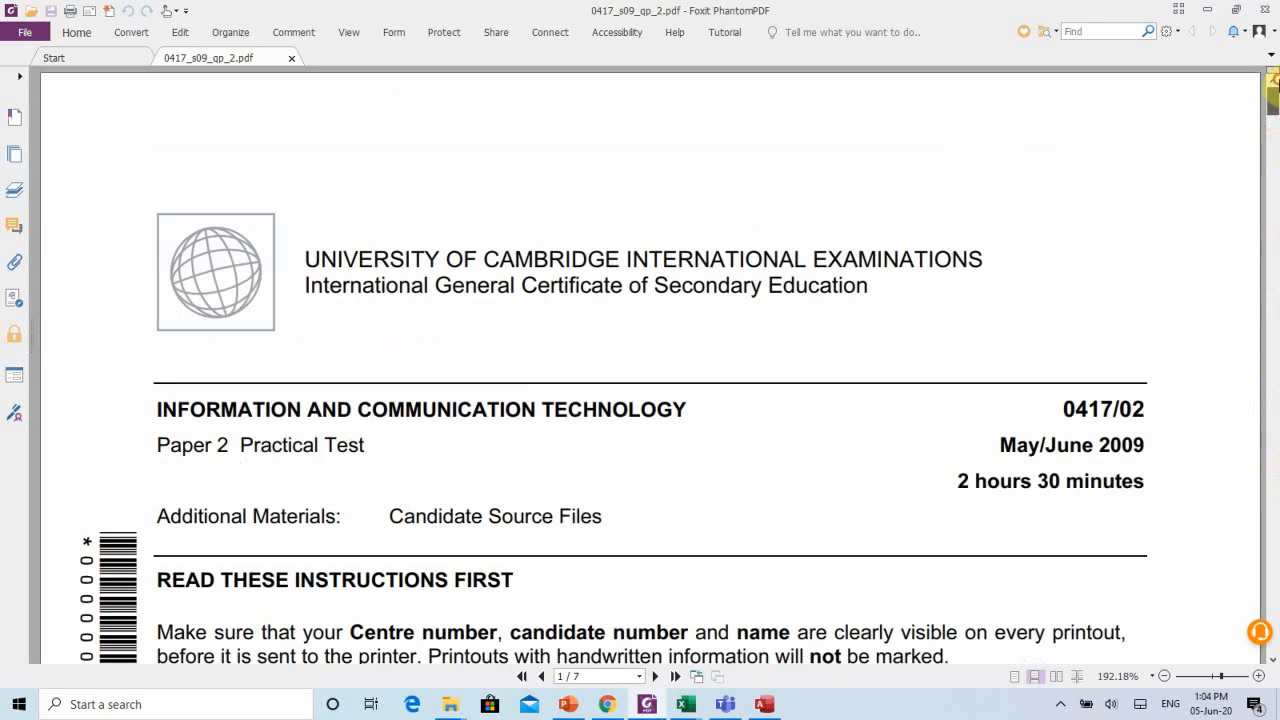
Look through the exam paper from the cover to task 38 and highlight "import the file J9SALES.CSV".
scroll(1045, 269, down, 3)
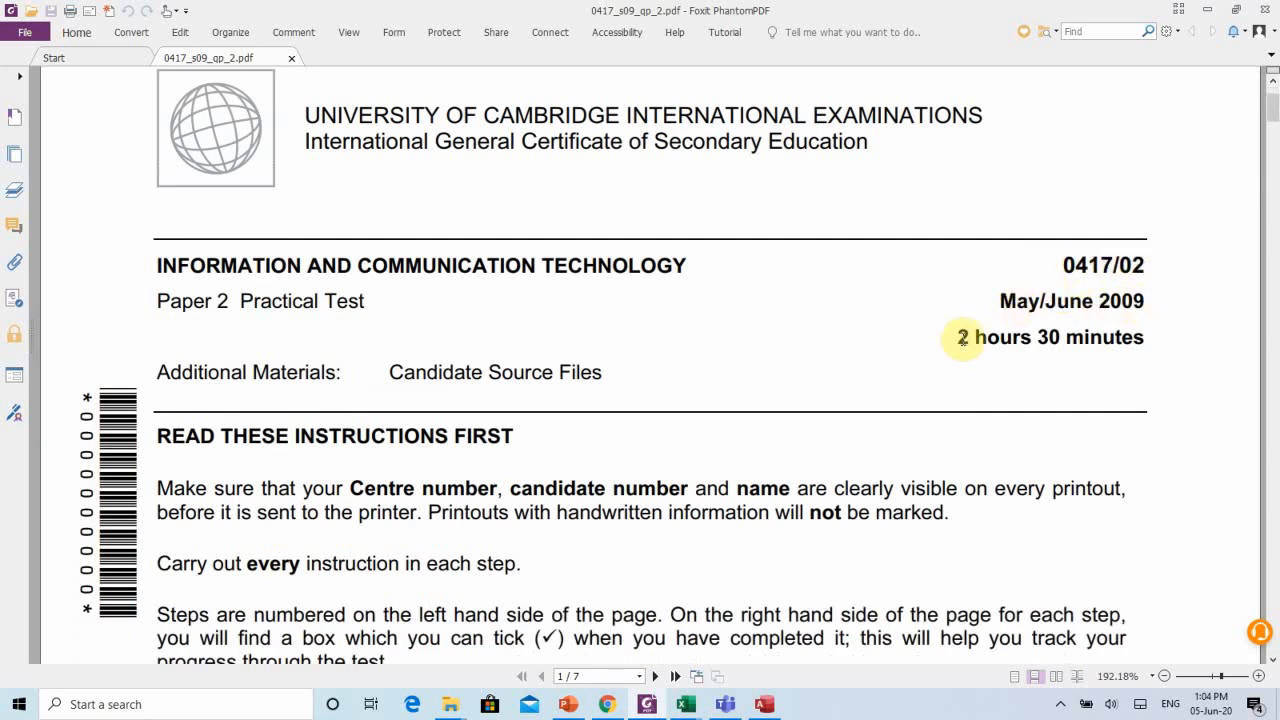
scroll(985, 370, down, 2)
scroll(985, 370, down, 20)
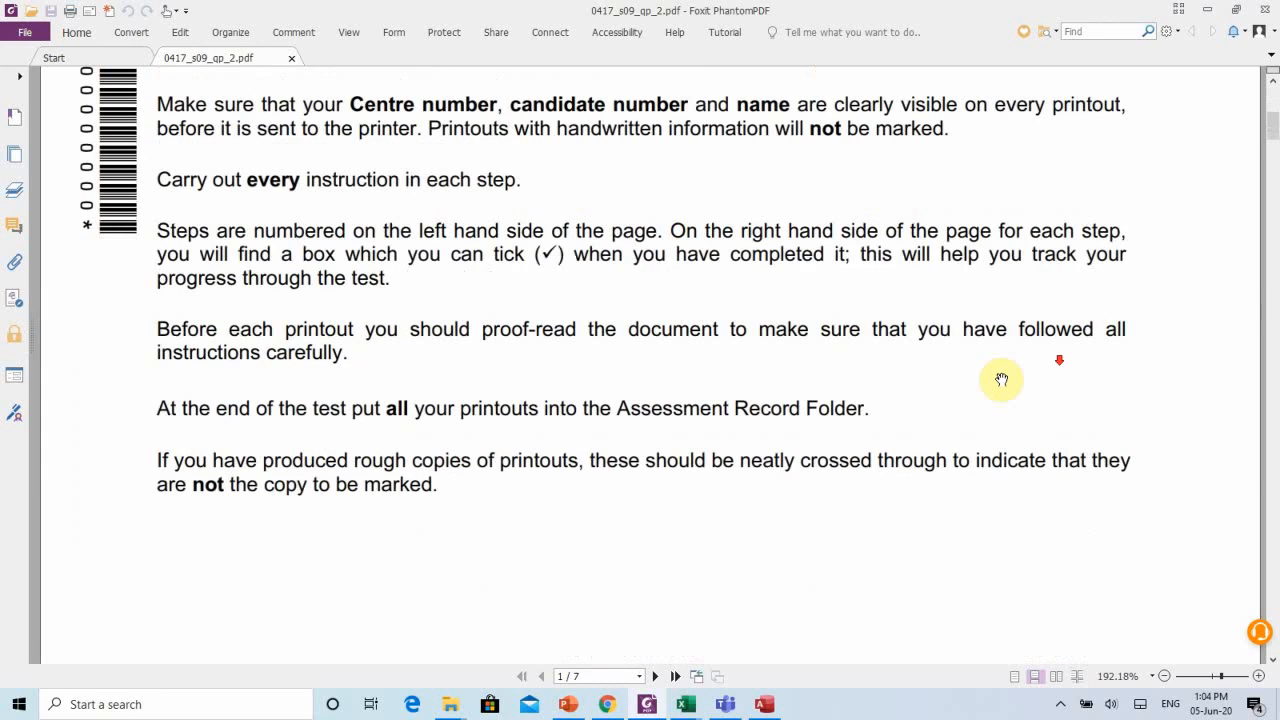
scroll(996, 378, down, 20)
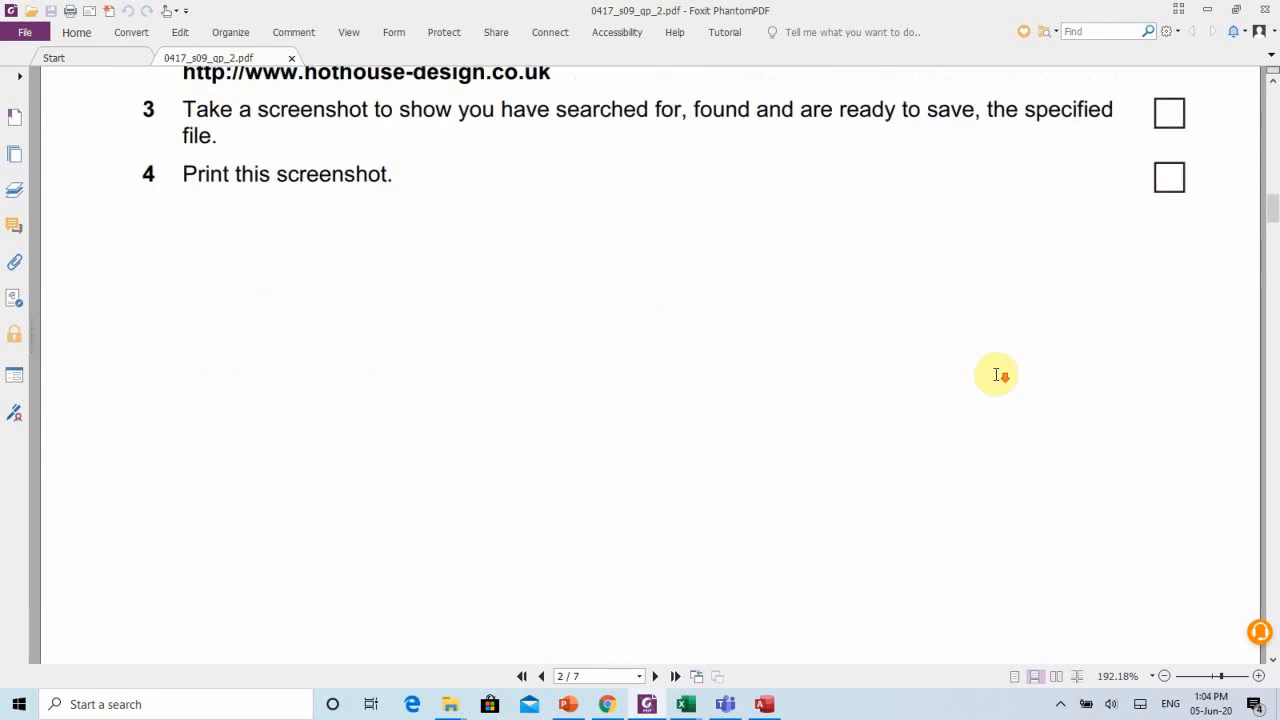
scroll(996, 380, down, 20)
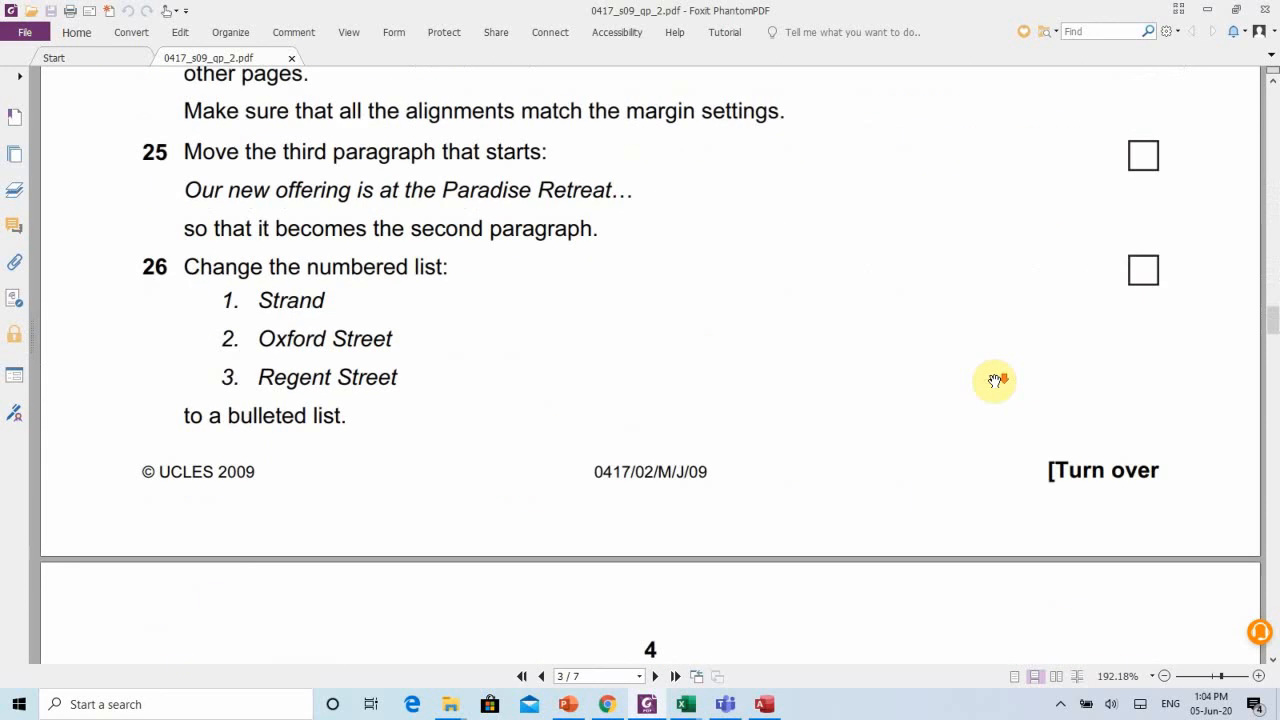
scroll(995, 381, down, 20)
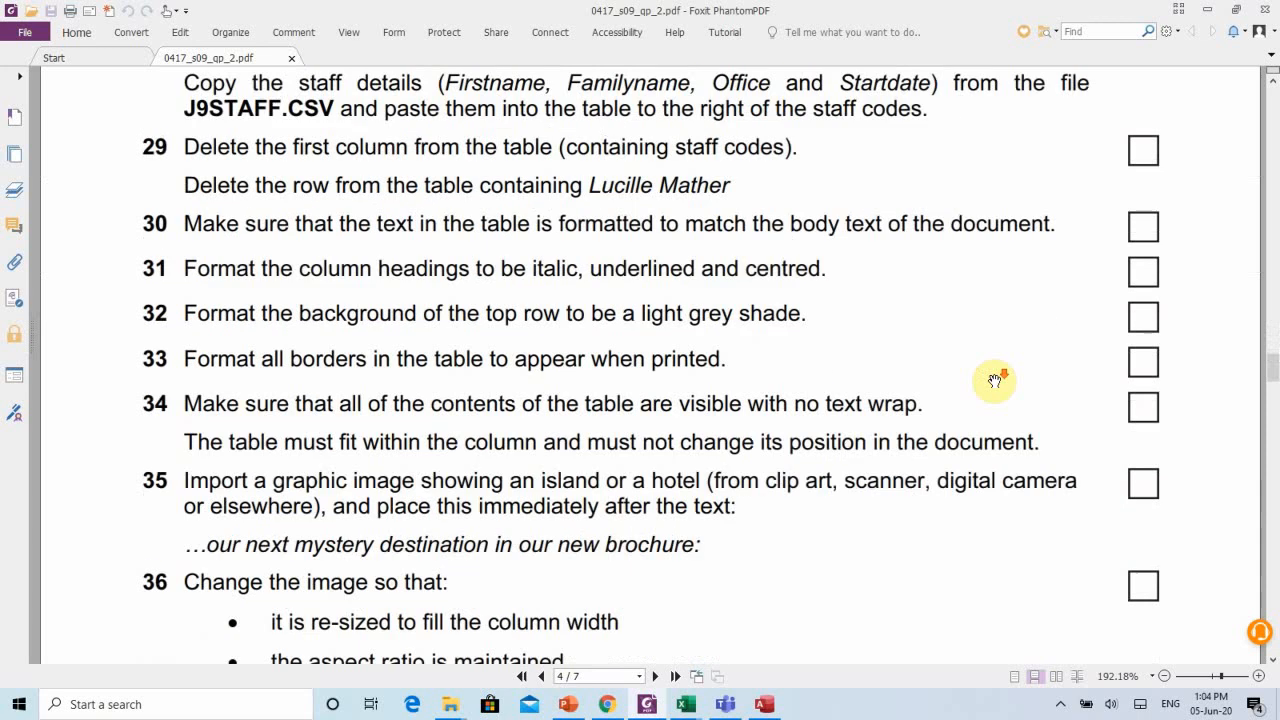
scroll(995, 381, down, 5)
scroll(995, 380, up, 9)
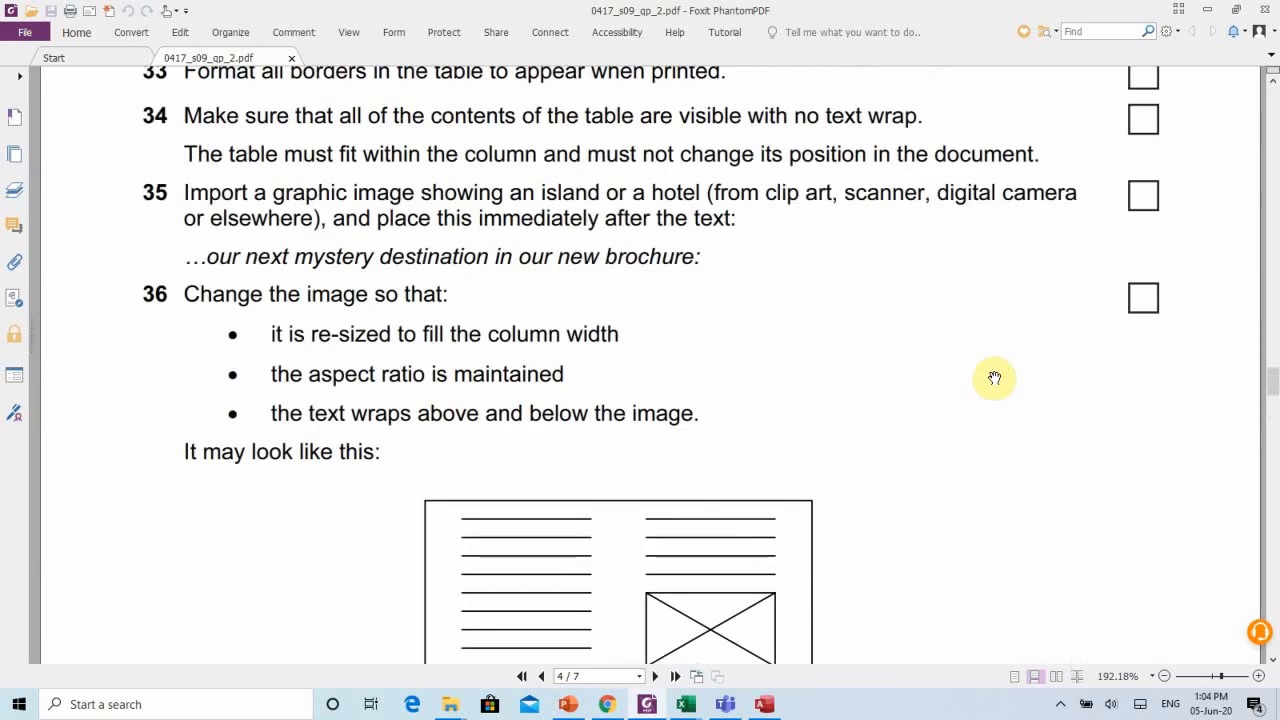
scroll(995, 377, down, 10)
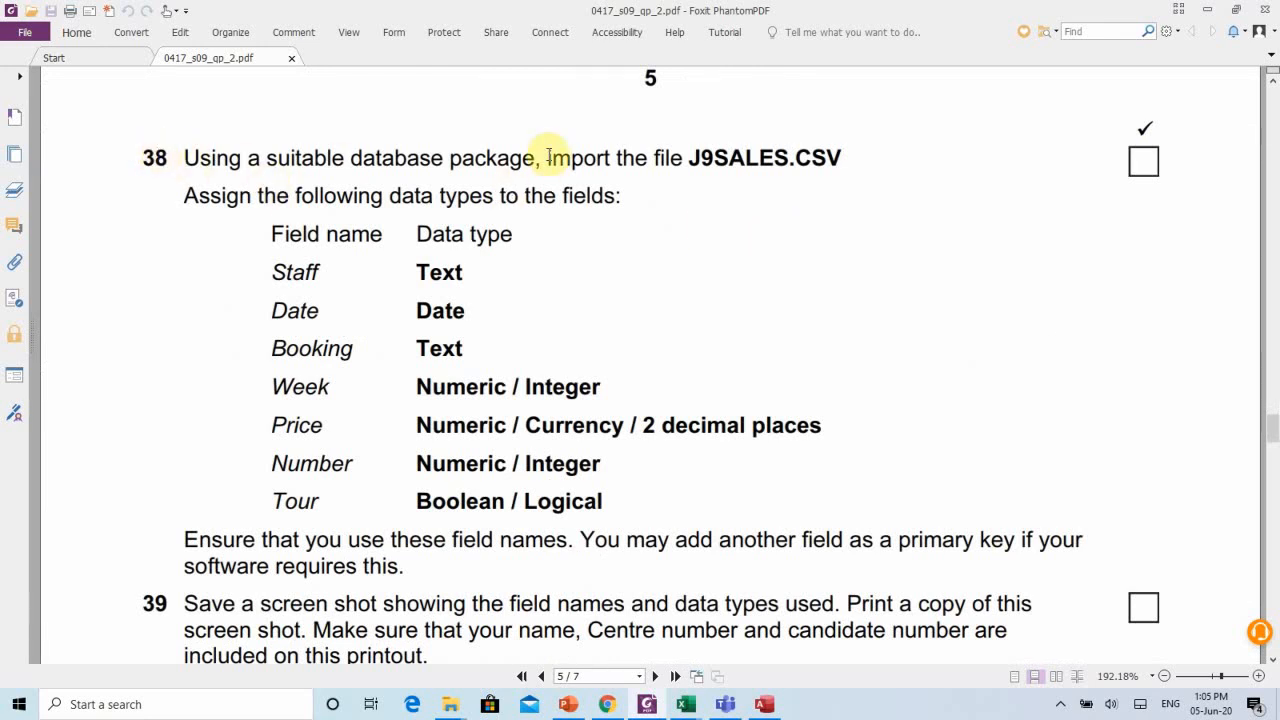
drag(549, 157, 845, 158)
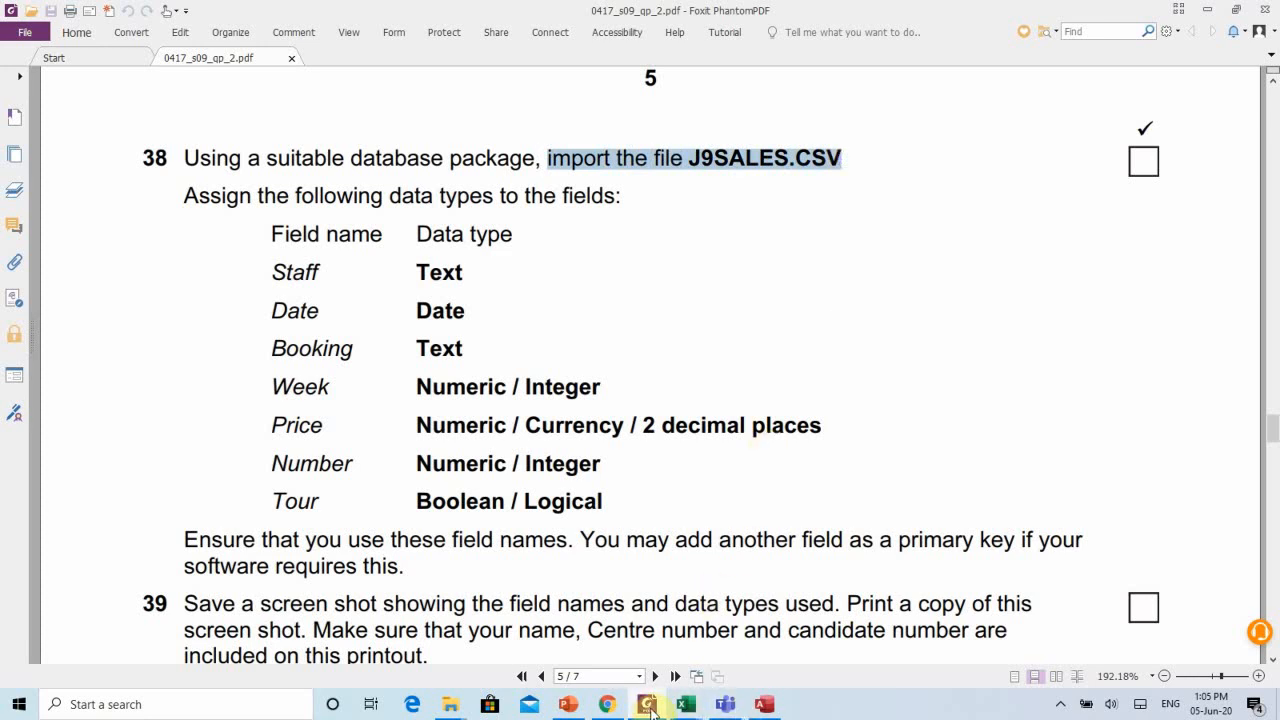
Switch back to Access and choose j9sales.csv as the source to import into a new table.
click(647, 704)
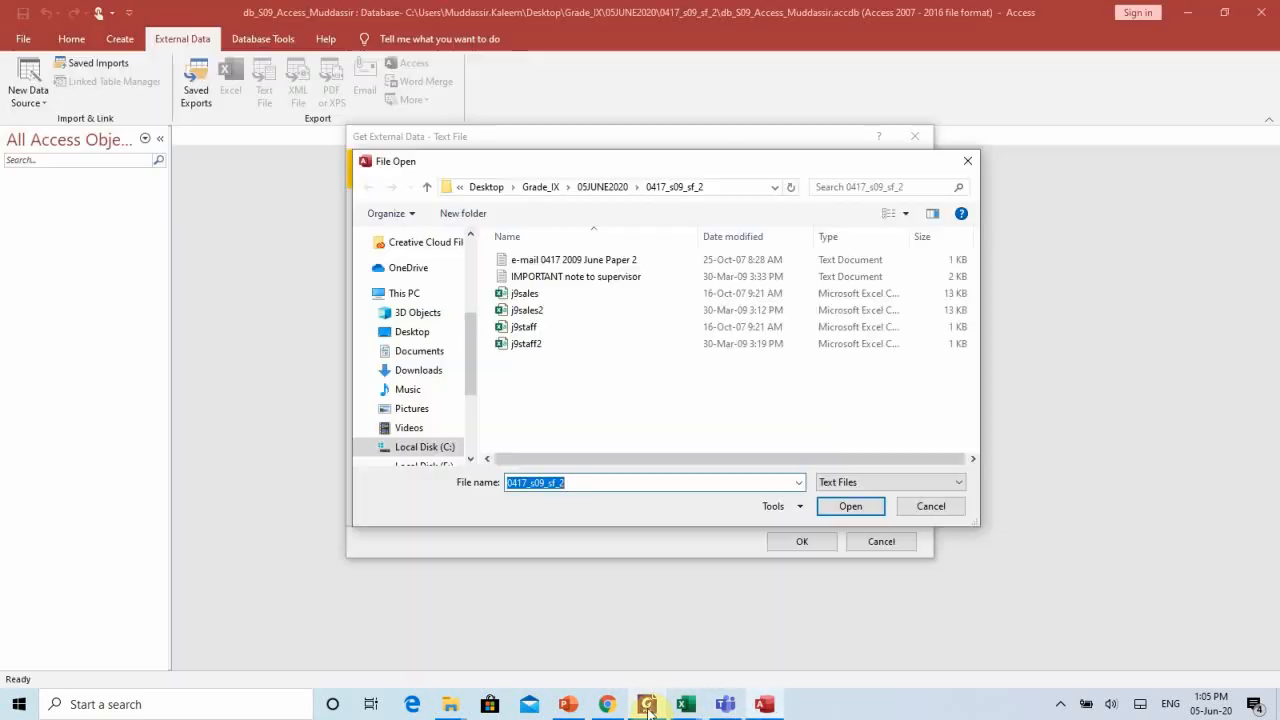
click(523, 294)
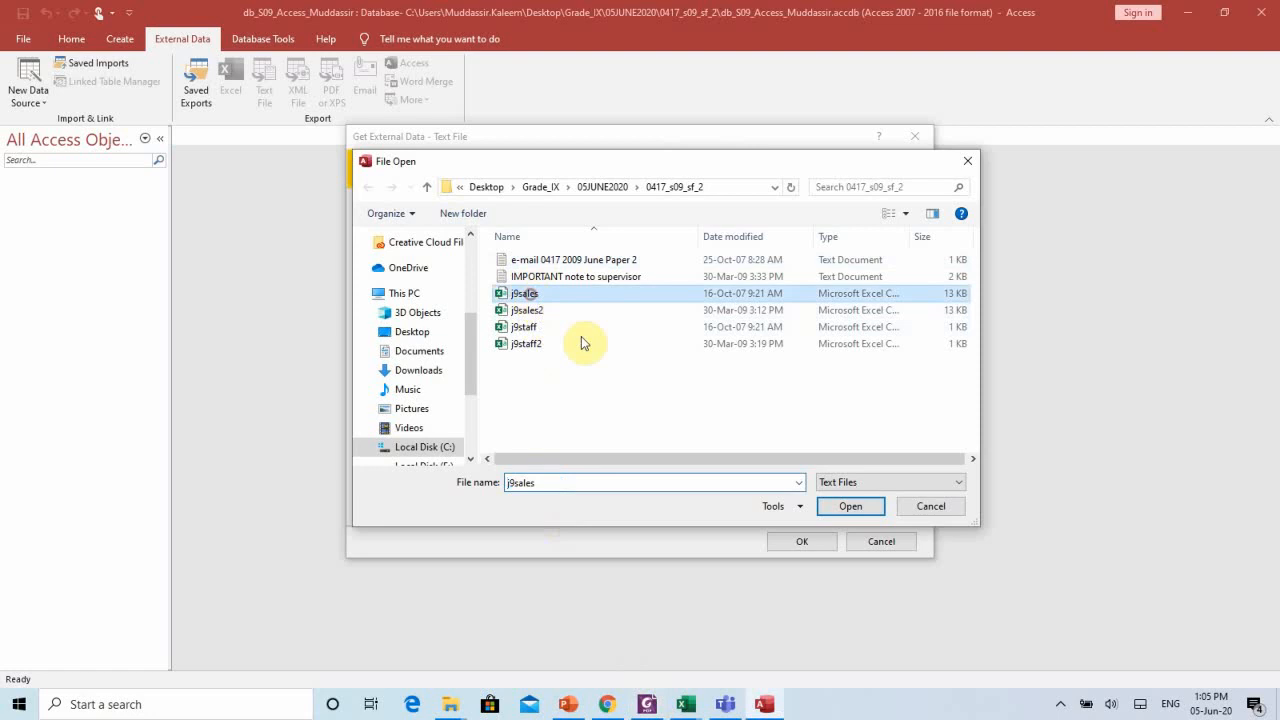
click(851, 507)
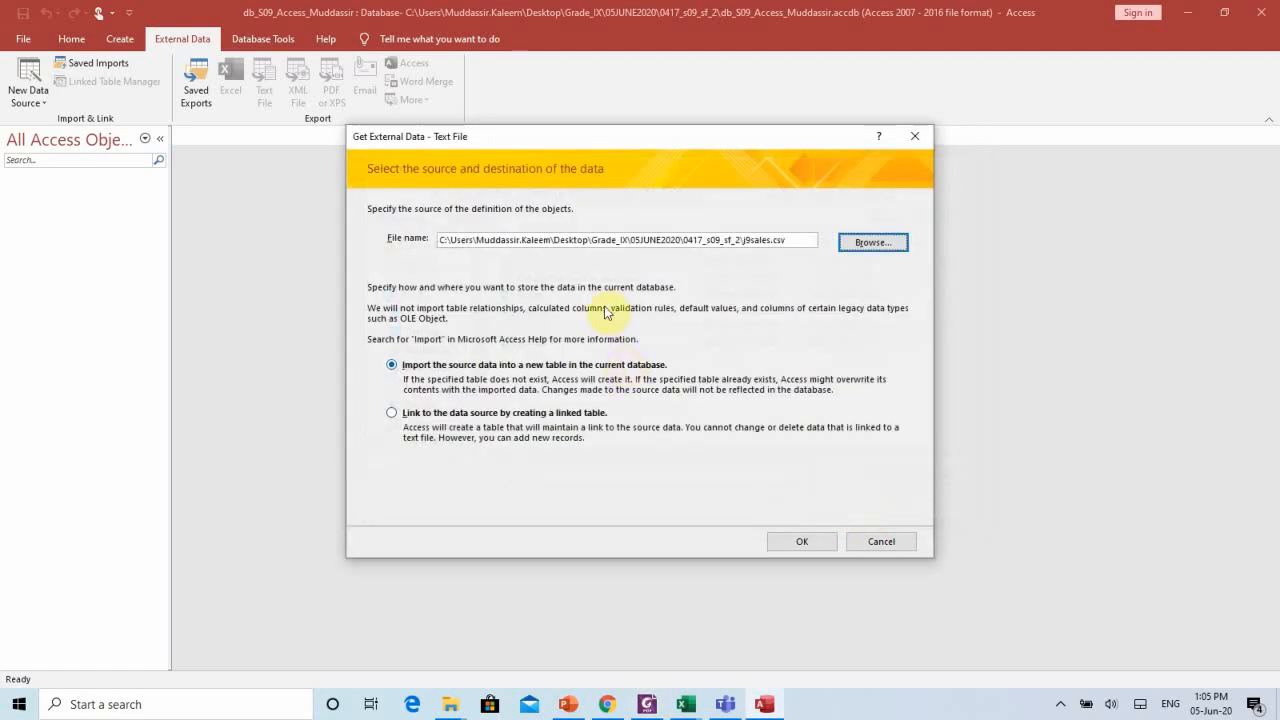
click(803, 542)
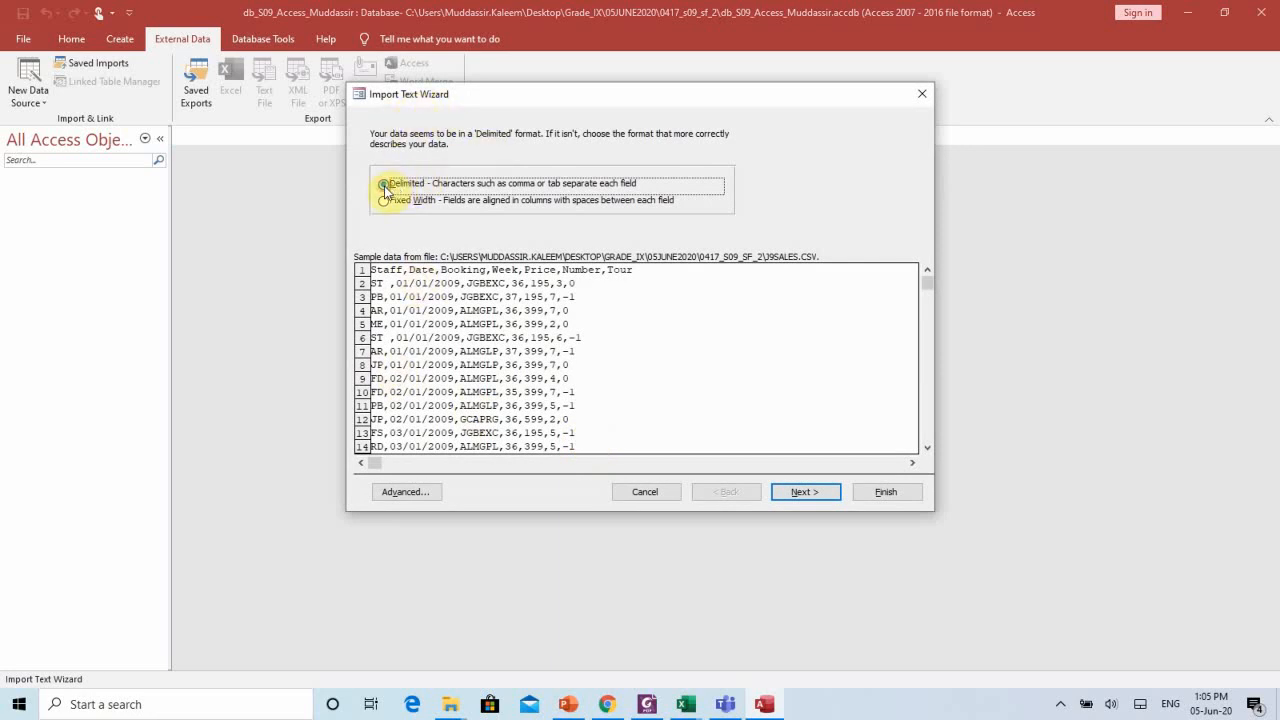
Import the data as delimited with commas and treat the first row as field names.
click(820, 494)
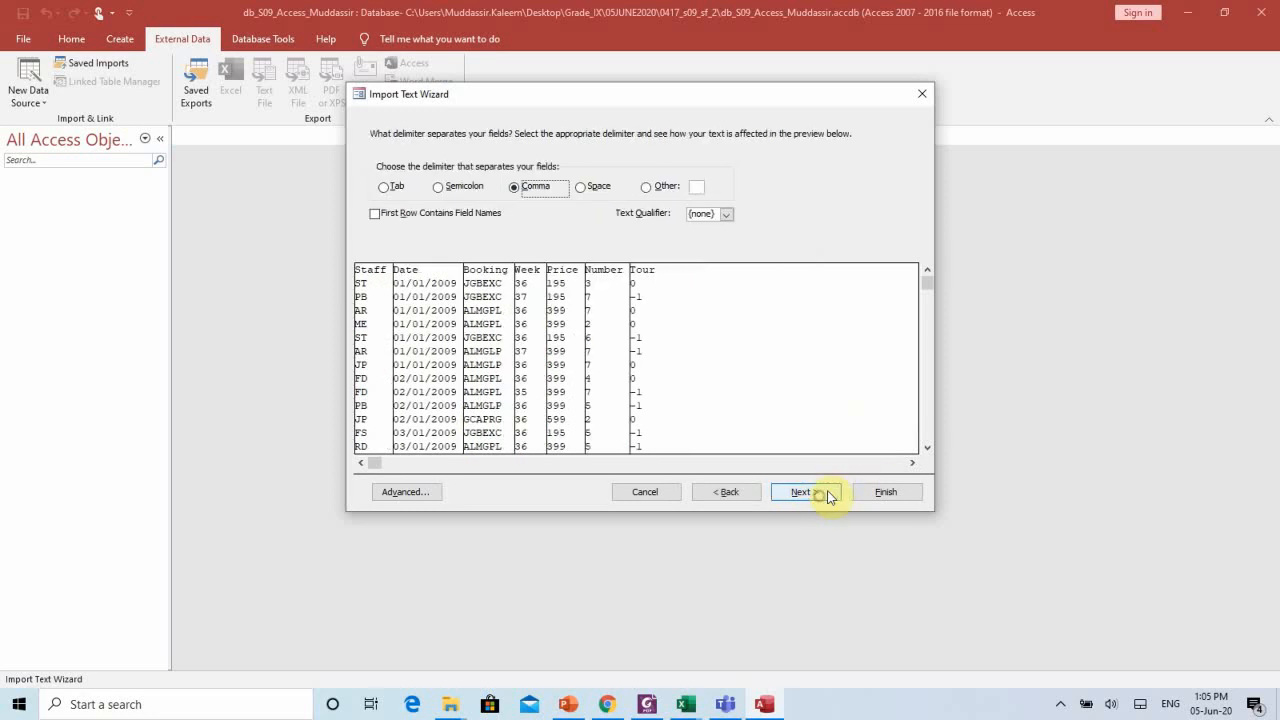
click(375, 214)
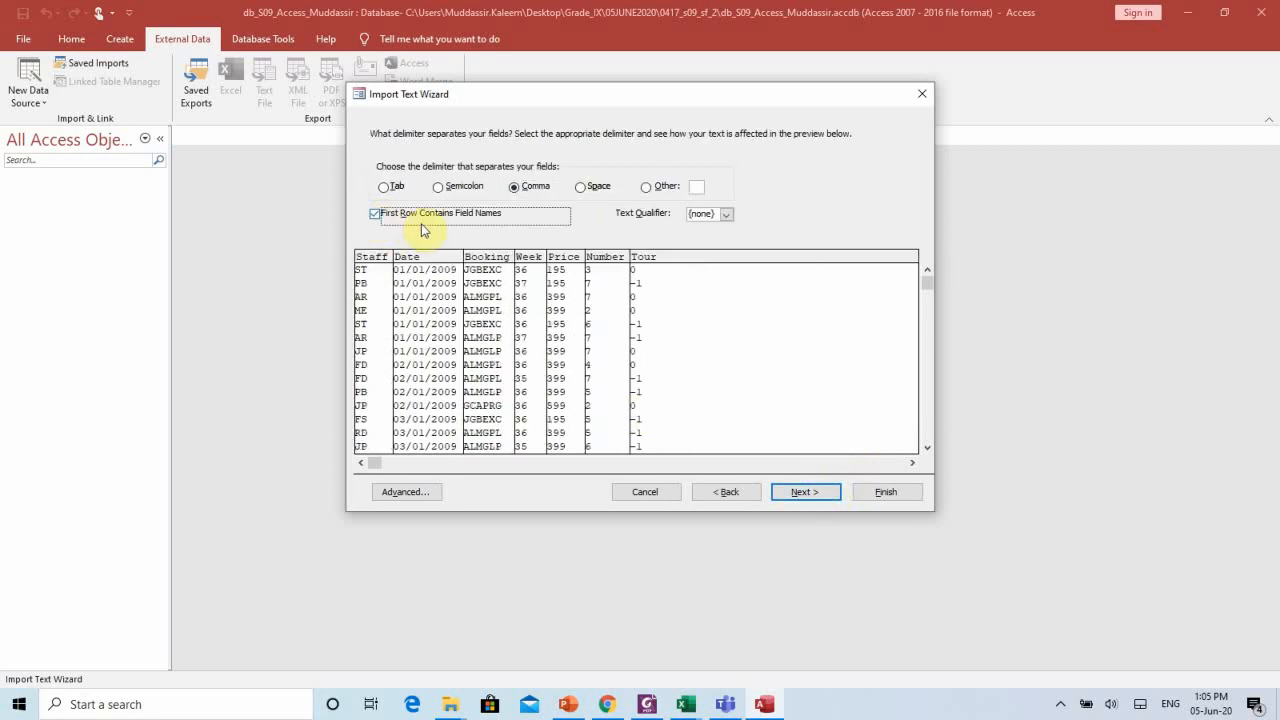
click(796, 493)
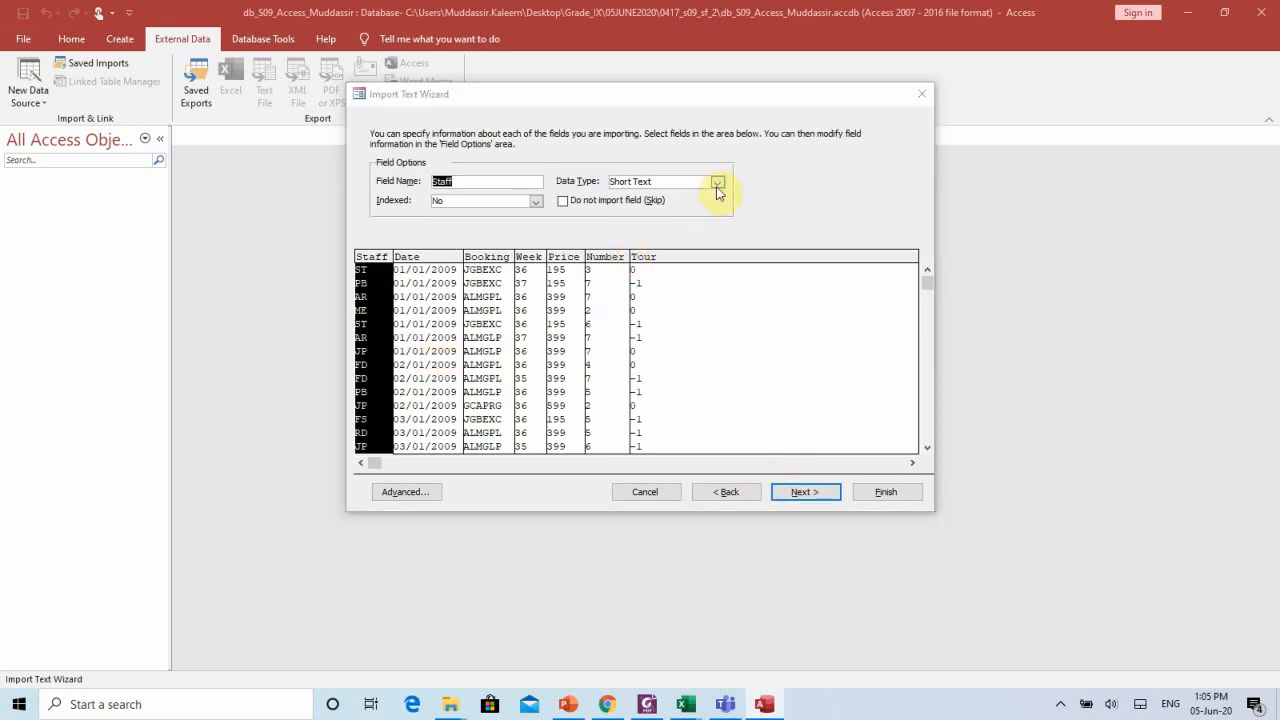
Compare the Staff, Date and Booking field types with task 38 of the exam paper, choosing Short Text for Staff.
key(alt+Tab)
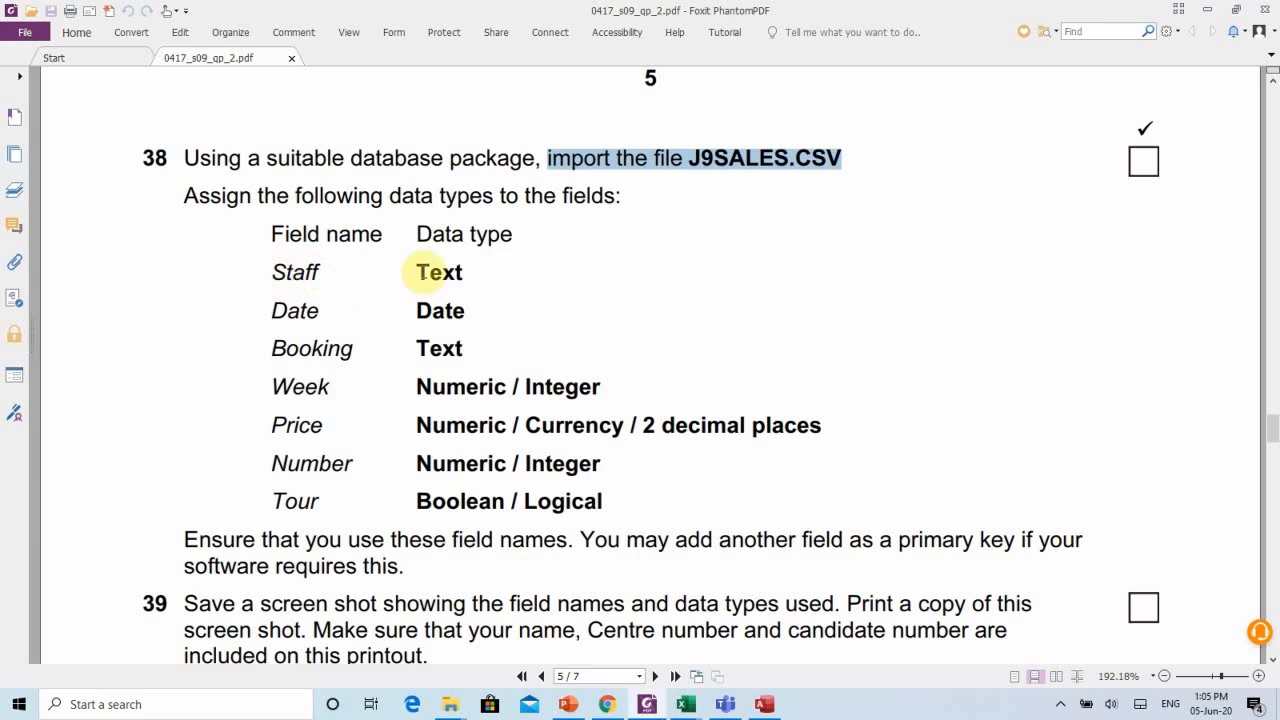
key(alt+Tab)
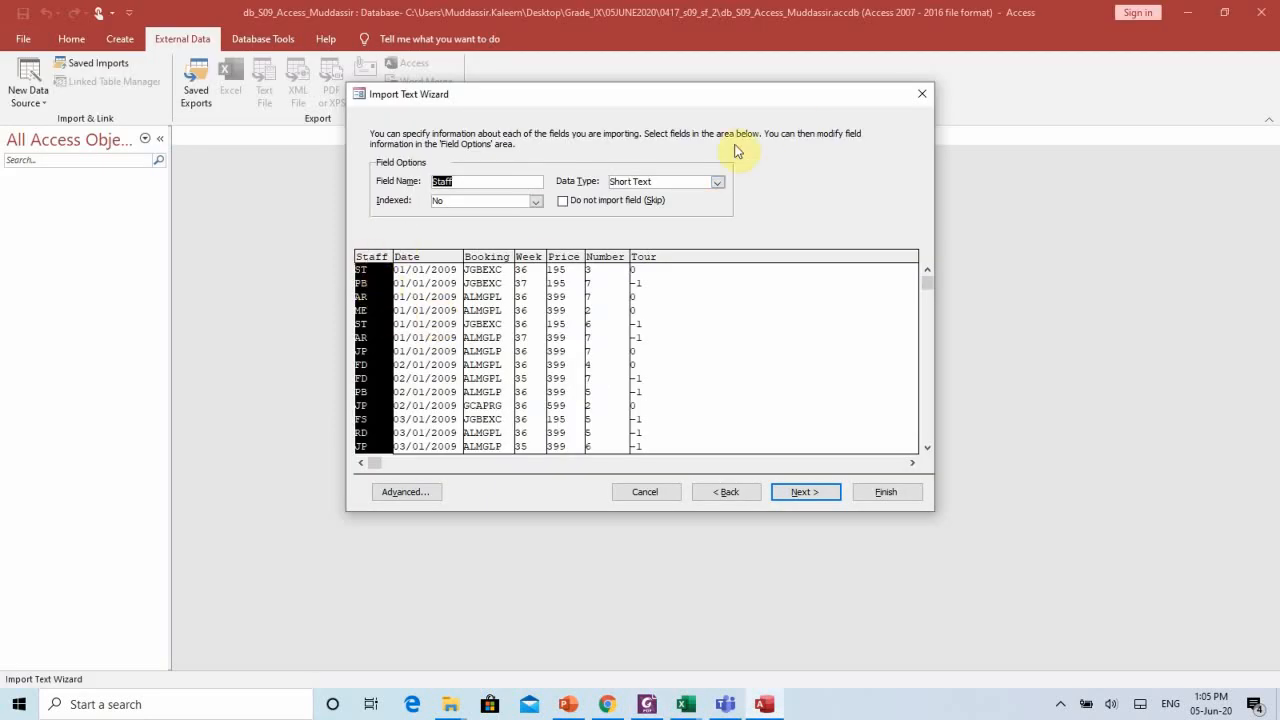
click(718, 184)
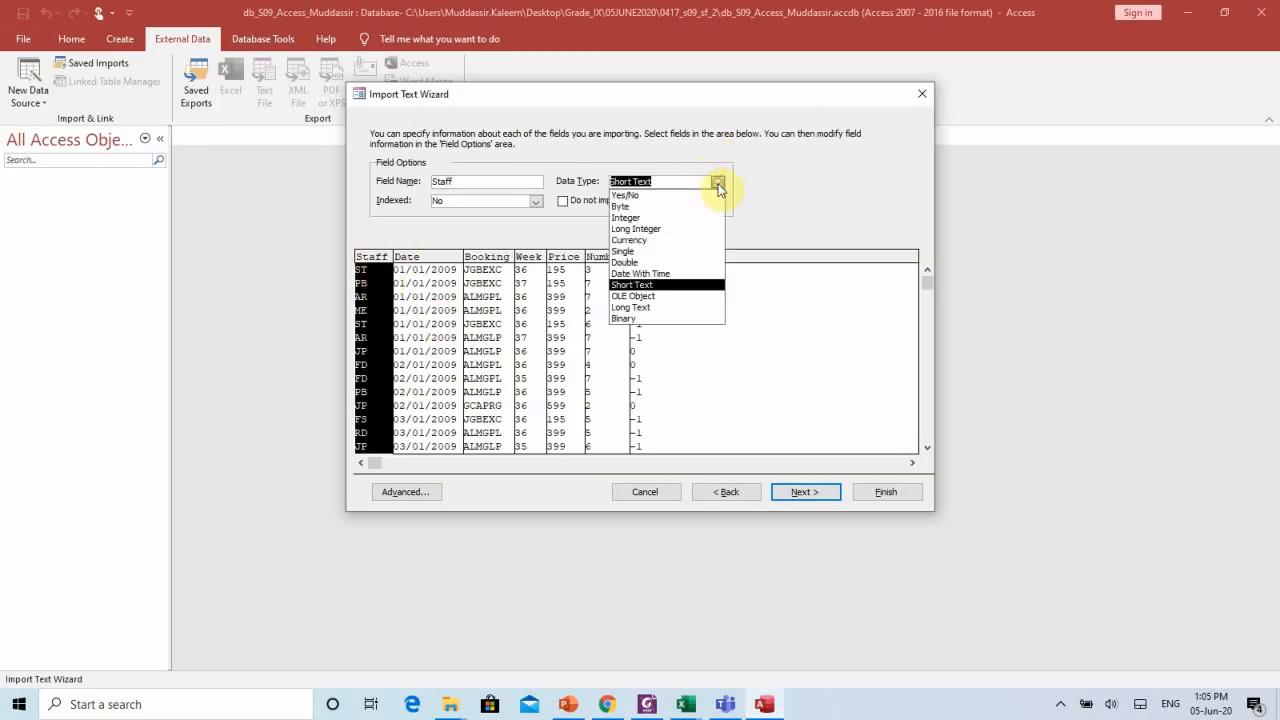
click(687, 291)
click(450, 300)
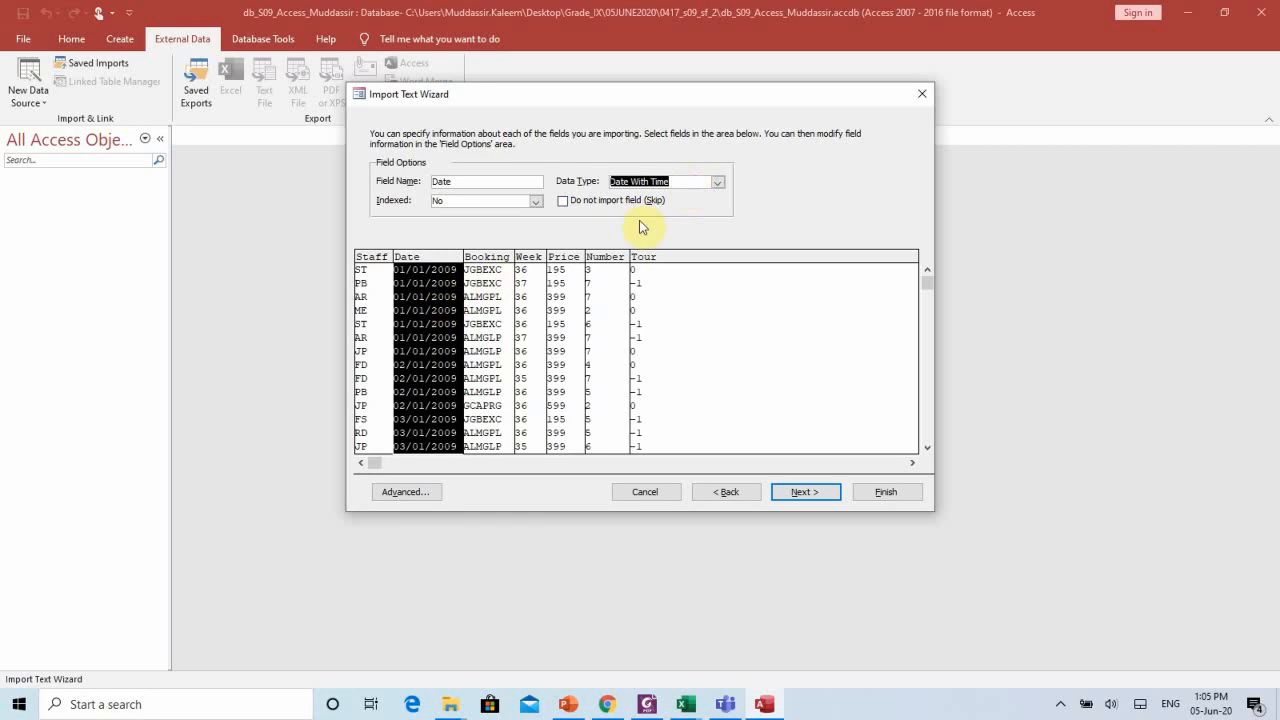
click(491, 289)
key(alt+Tab)
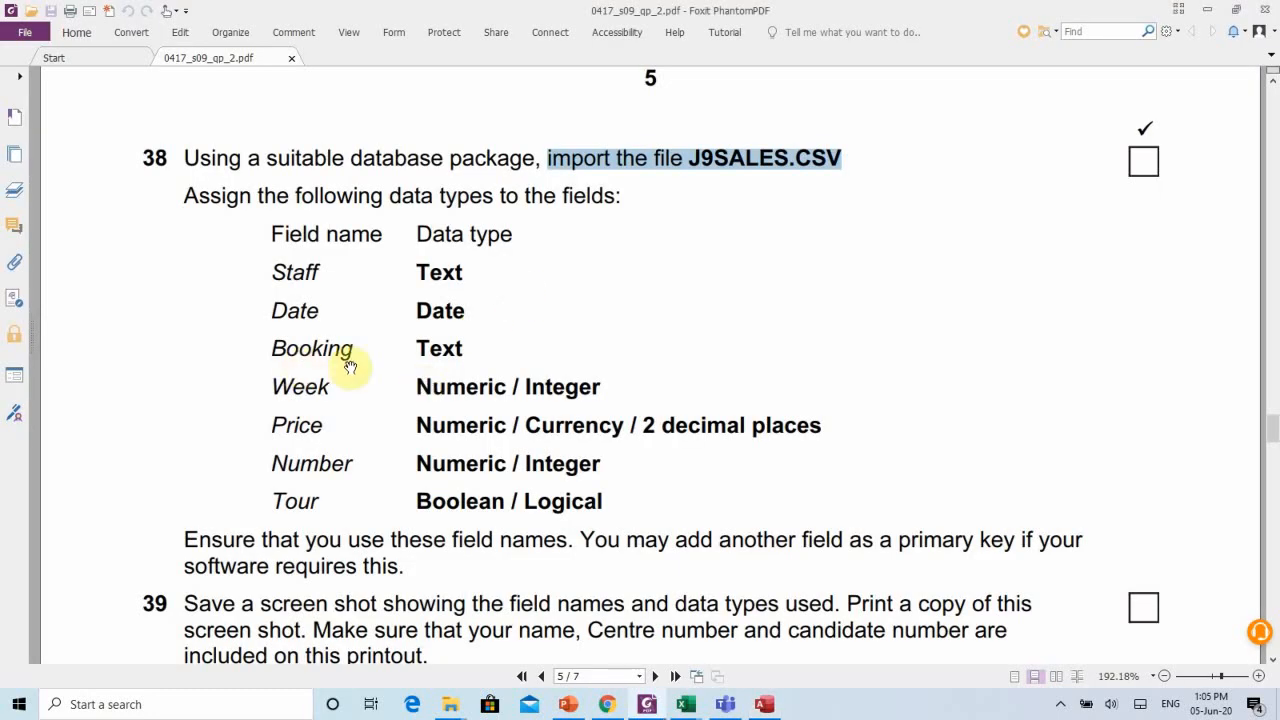
key(alt+Tab)
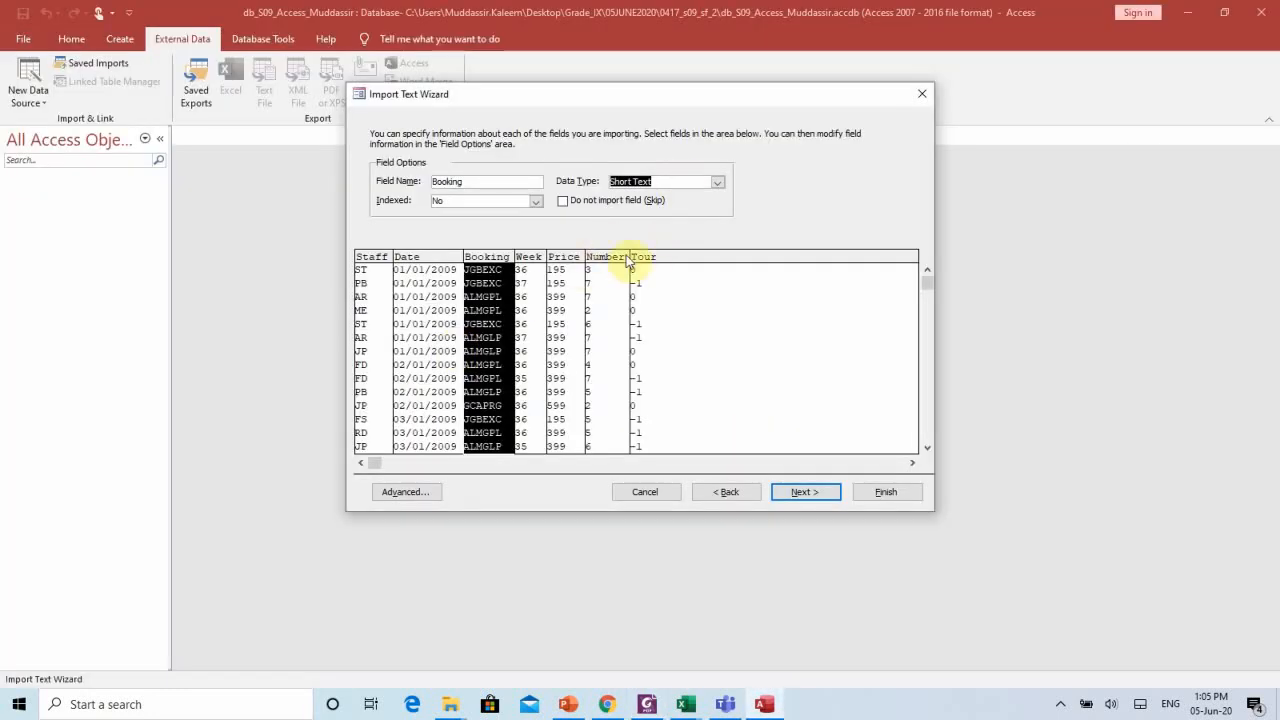
Look up the Week field's required type in task 38 and set its import data type to Integer.
click(539, 316)
key(alt+Tab)
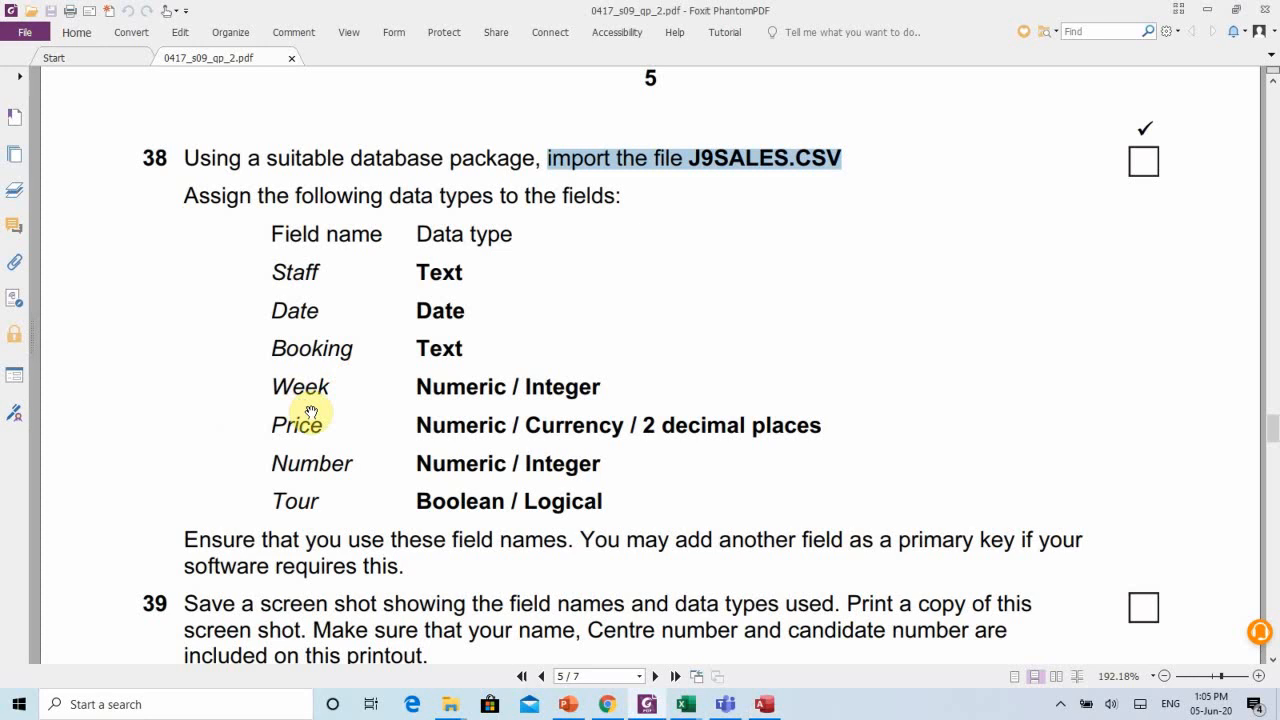
key(alt+Tab)
click(720, 186)
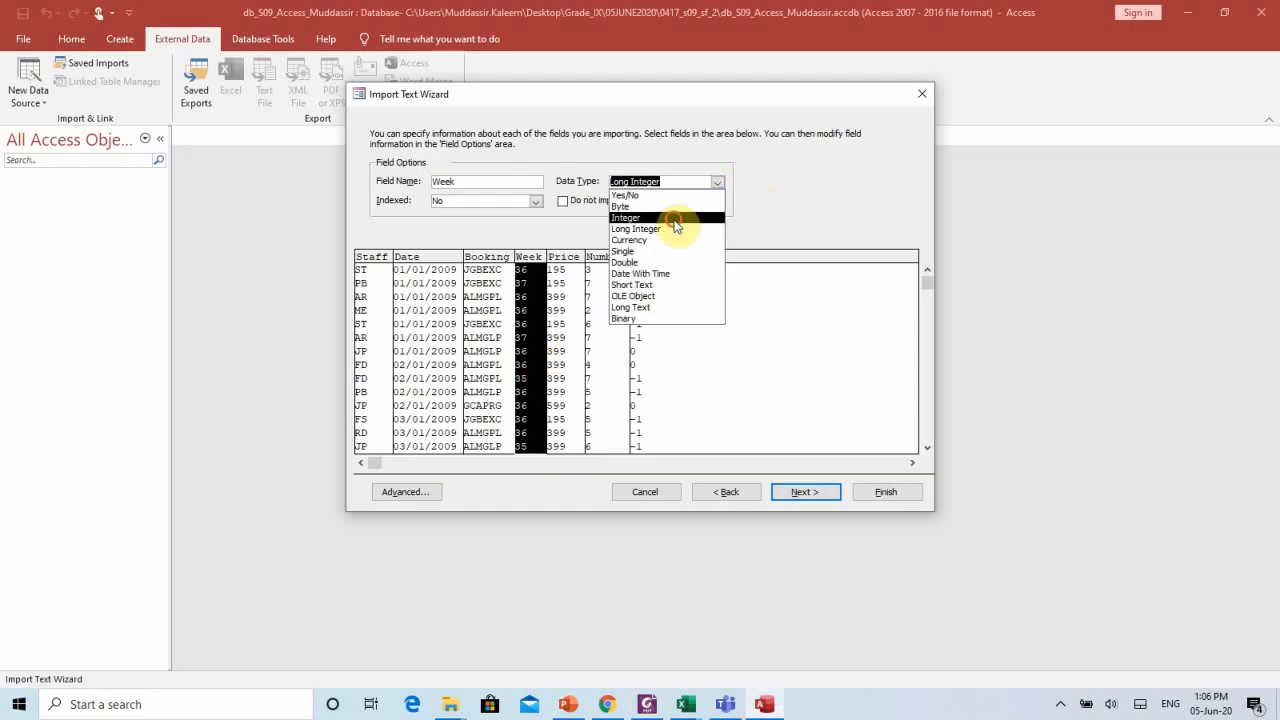
click(673, 219)
Check the Price field against task 38 of the exam paper and set its import data type to Currency.
click(569, 297)
key(alt+Tab)
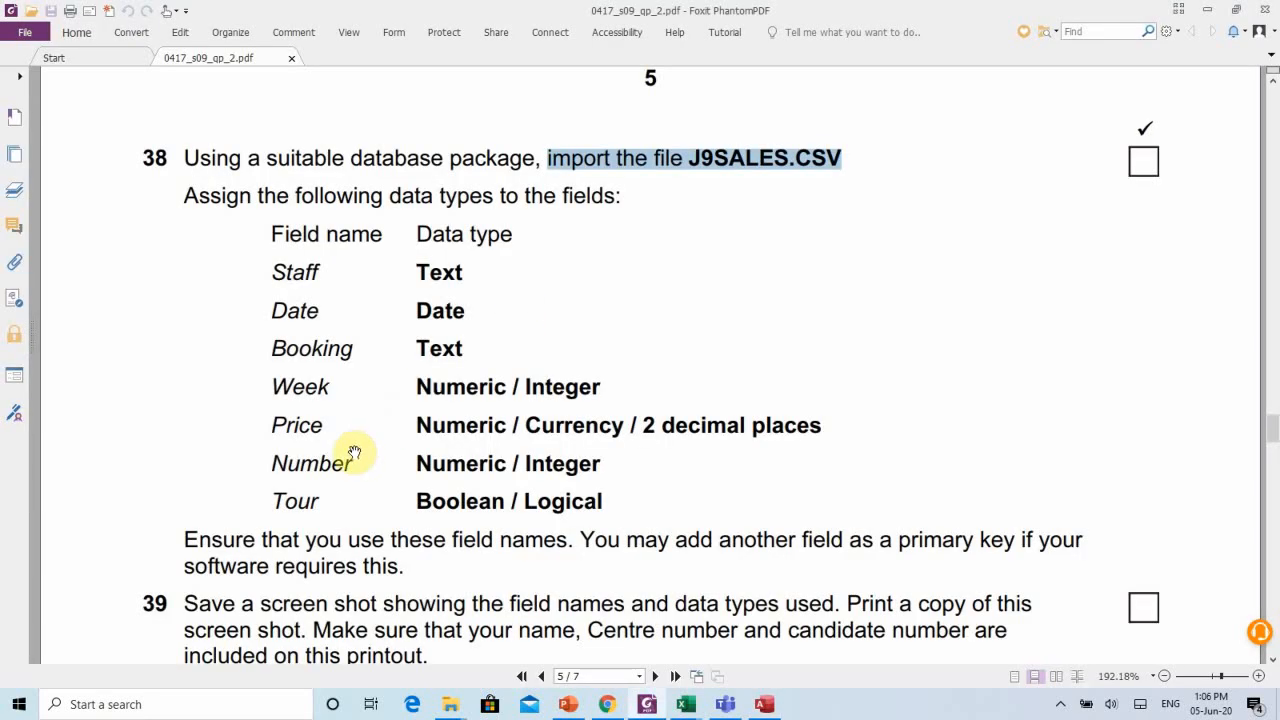
key(alt+Tab)
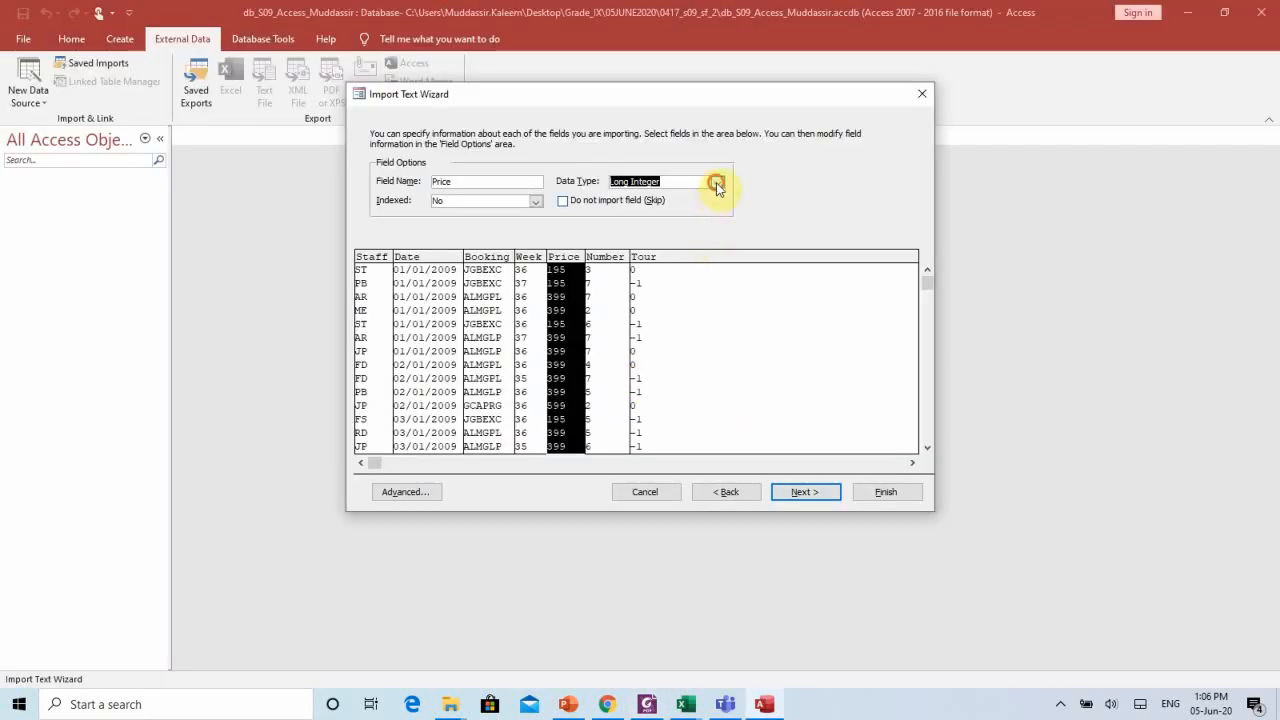
click(718, 182)
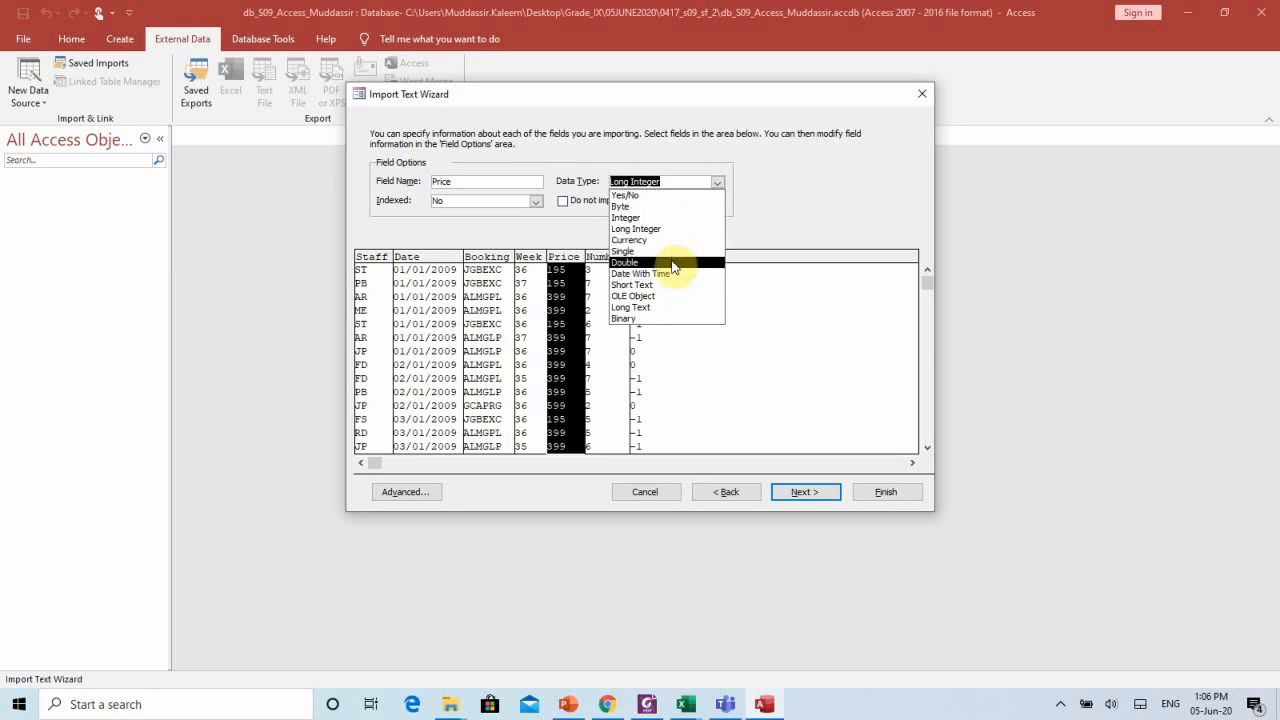
click(677, 241)
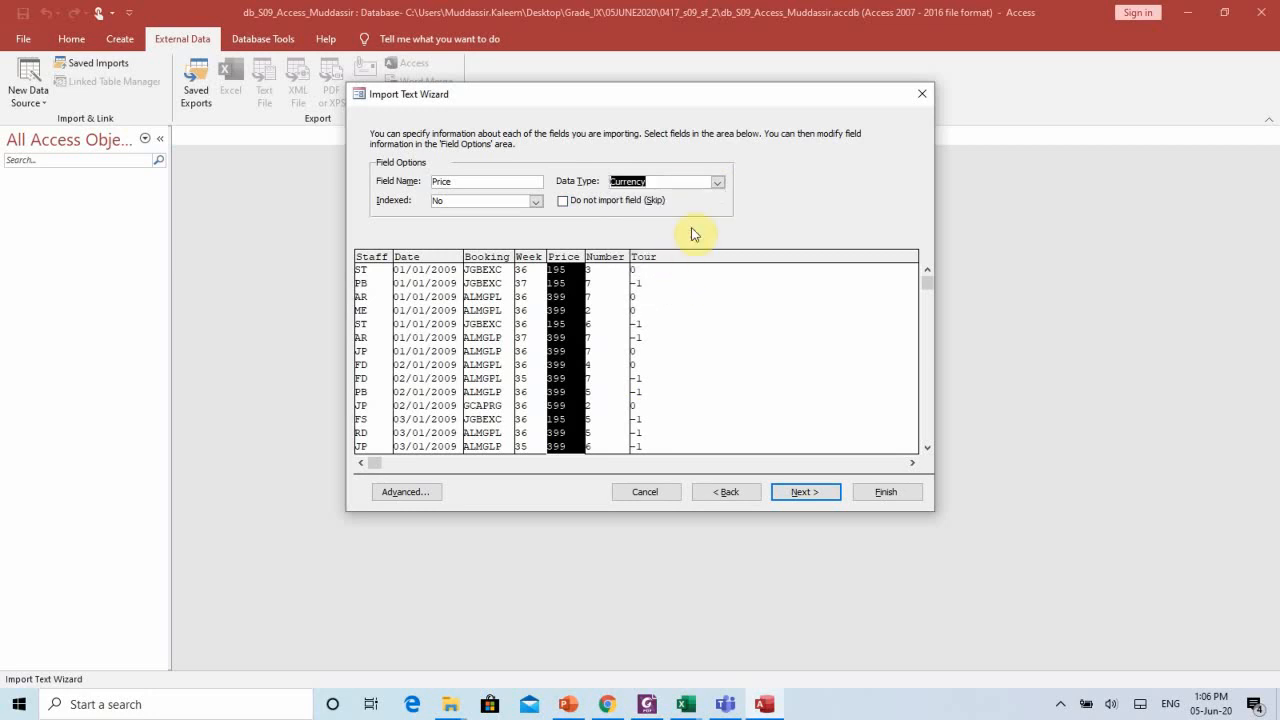
Check the Number field's required type in the exam paper and import it as Integer.
click(612, 258)
key(alt+Tab)
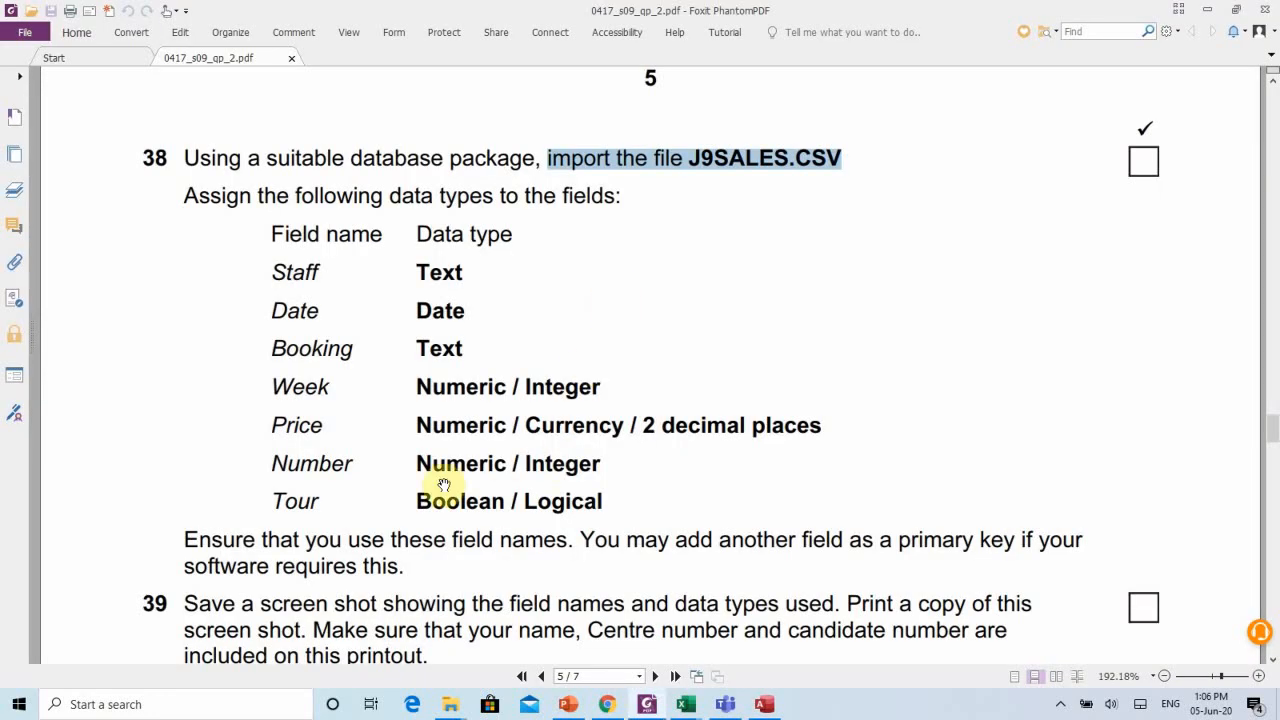
key(alt+Tab)
click(717, 181)
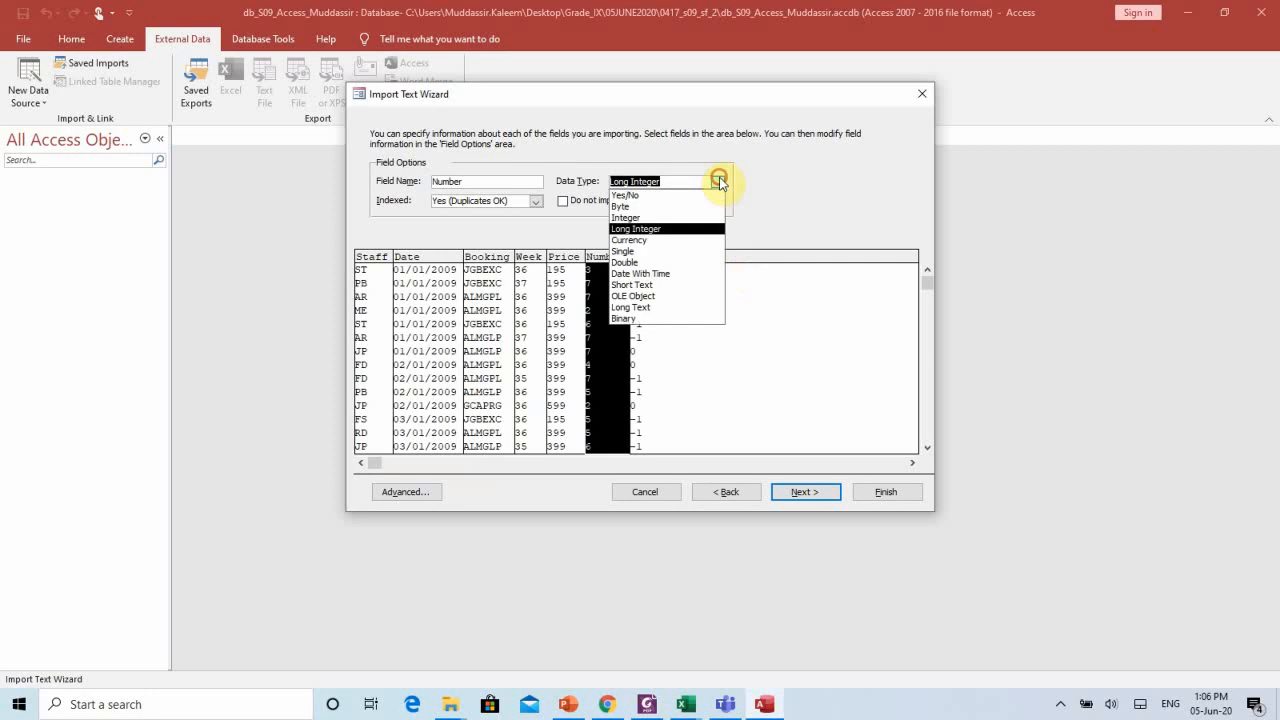
click(662, 218)
Check the Tour field in task 38, set its data type to Yes/No, and continue to the primary key options.
click(664, 281)
key(alt+Tab)
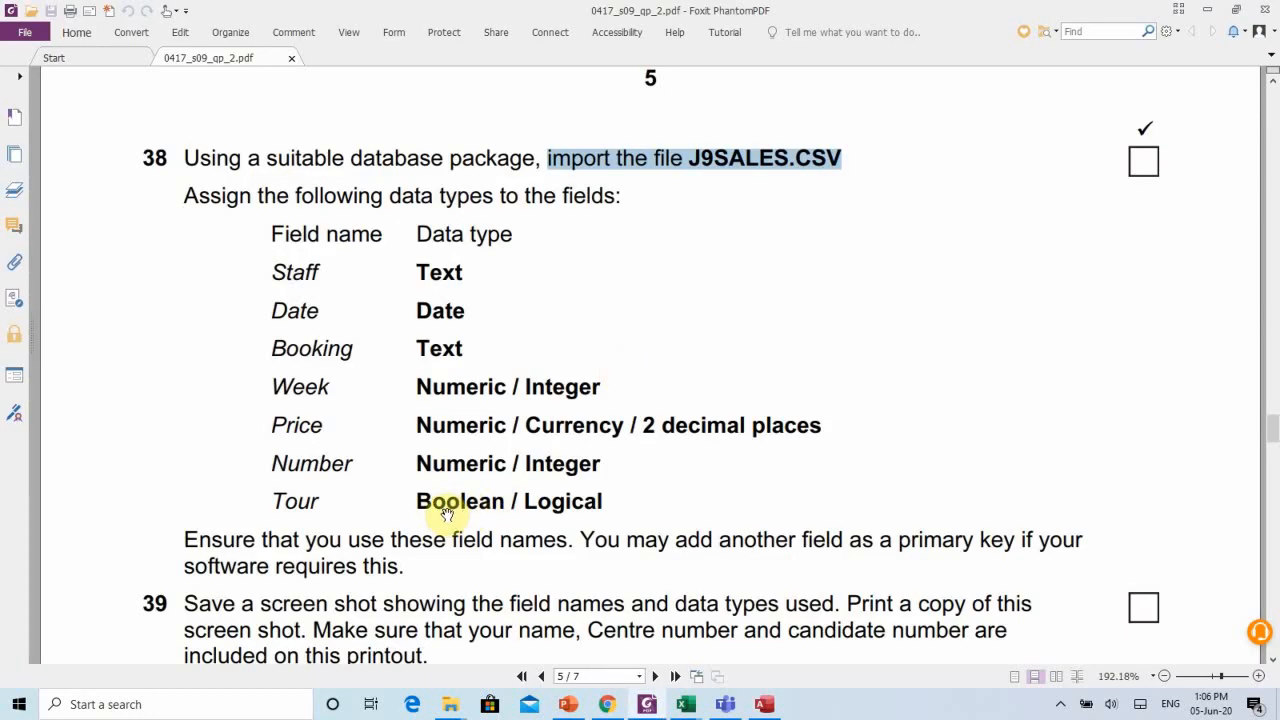
key(alt+Tab)
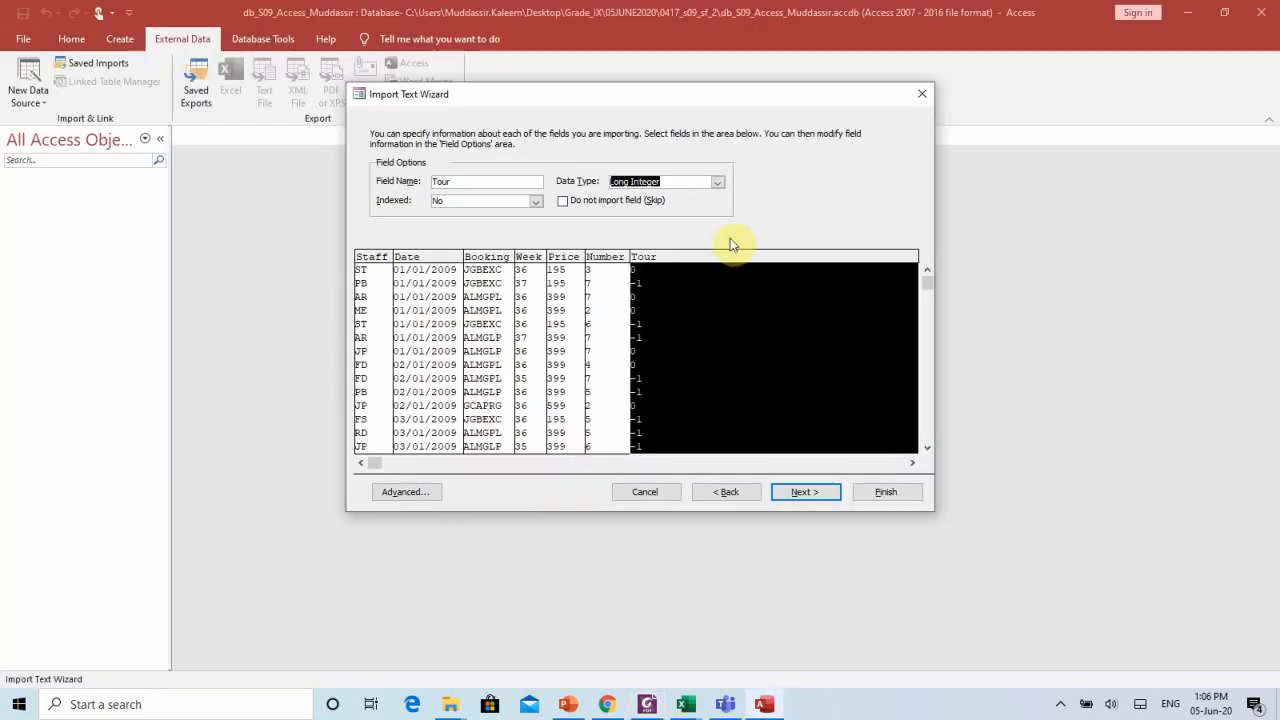
click(716, 184)
click(700, 195)
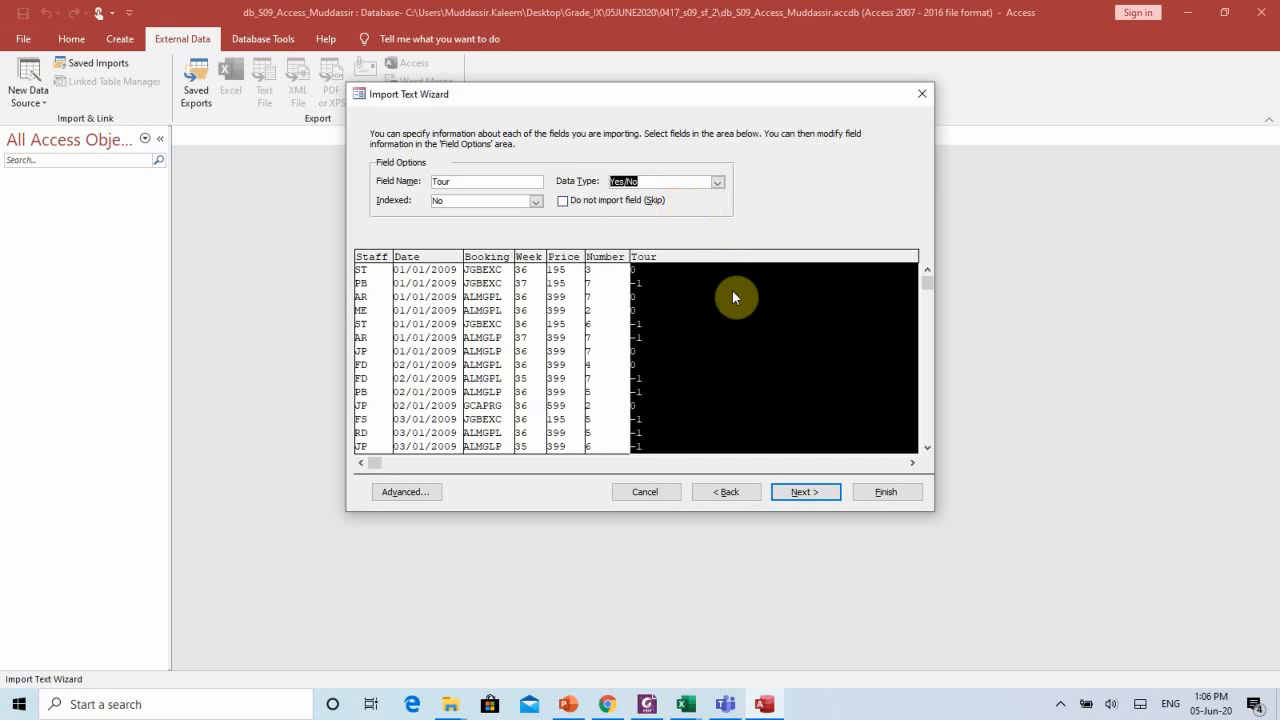
click(806, 492)
Switch to the exam paper and highlight task 38's sentence about adding another field as a primary key.
key(alt+Tab)
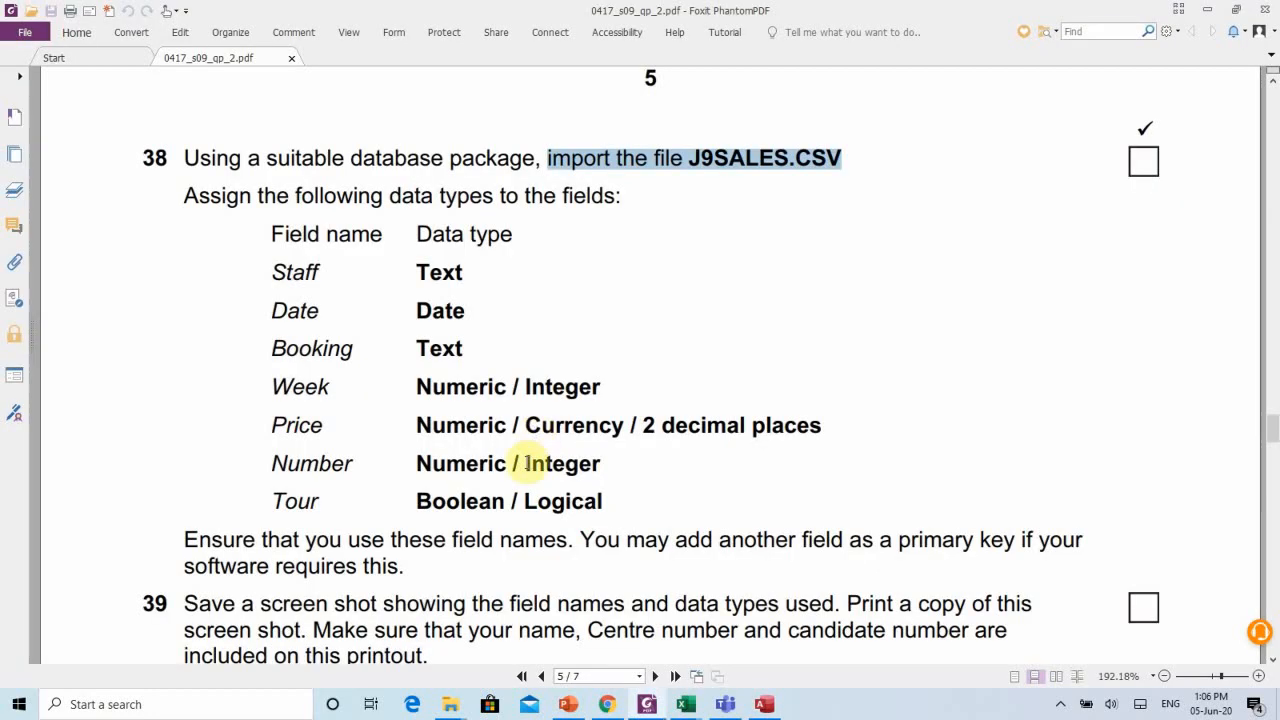
scroll(527, 463, down, 1)
drag(578, 491, 409, 520)
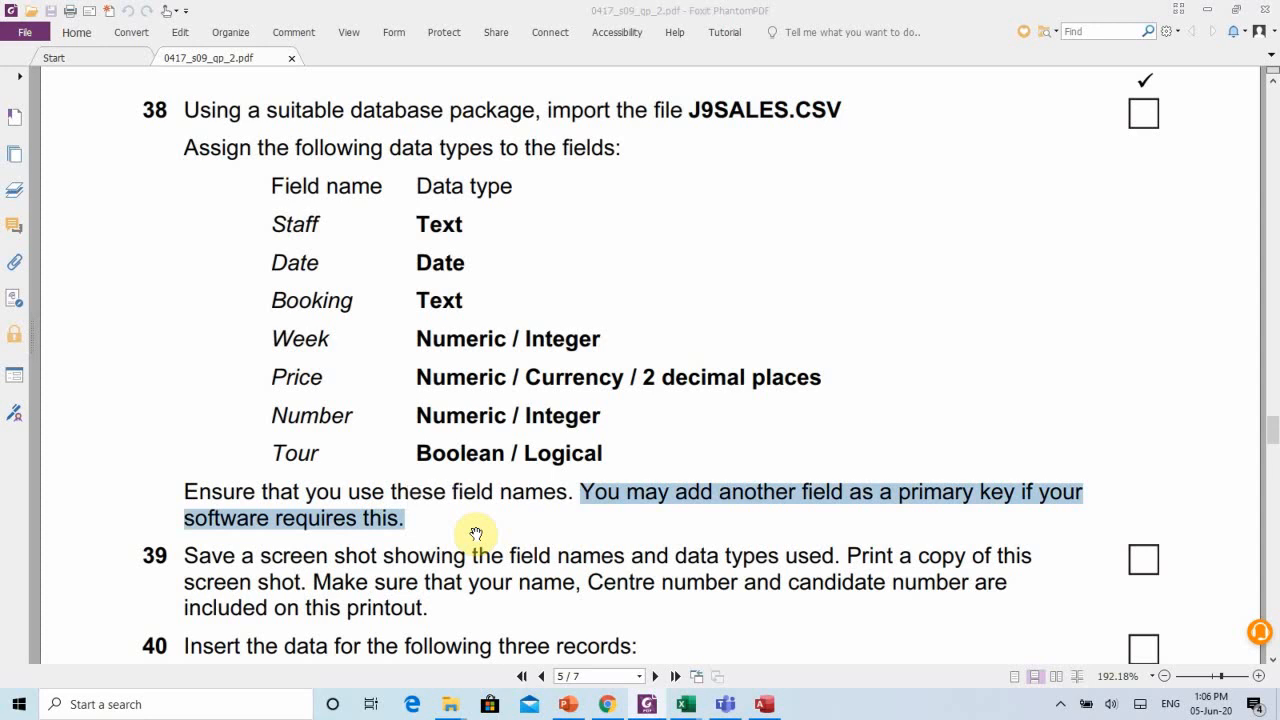
Back in Access, let Access add the primary key and finish the import into table J9sales without saving the import steps.
key(alt+Tab)
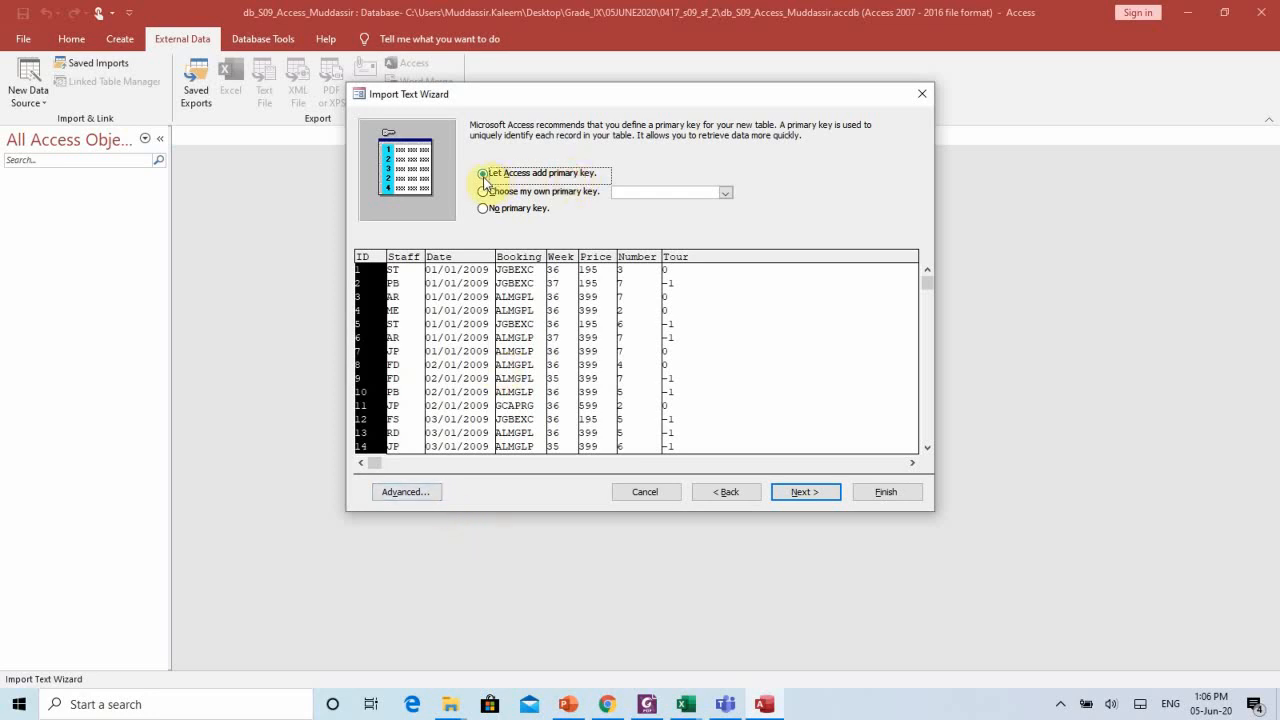
click(815, 492)
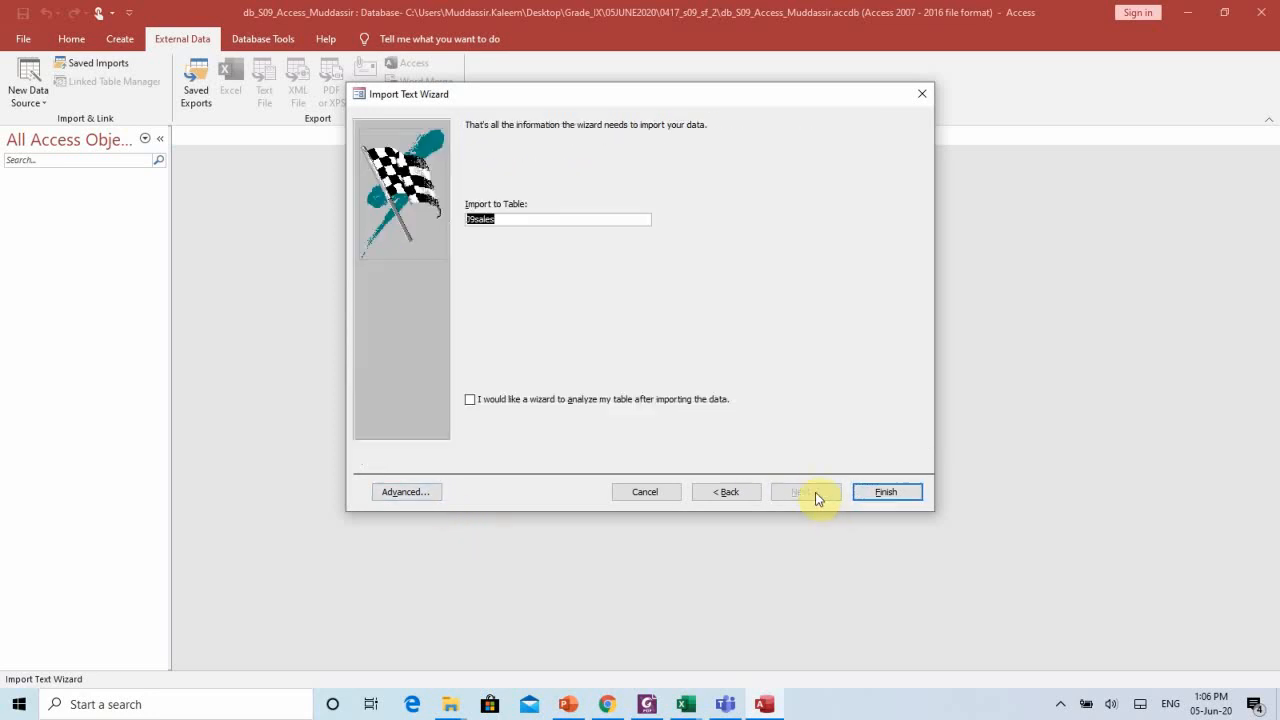
click(886, 491)
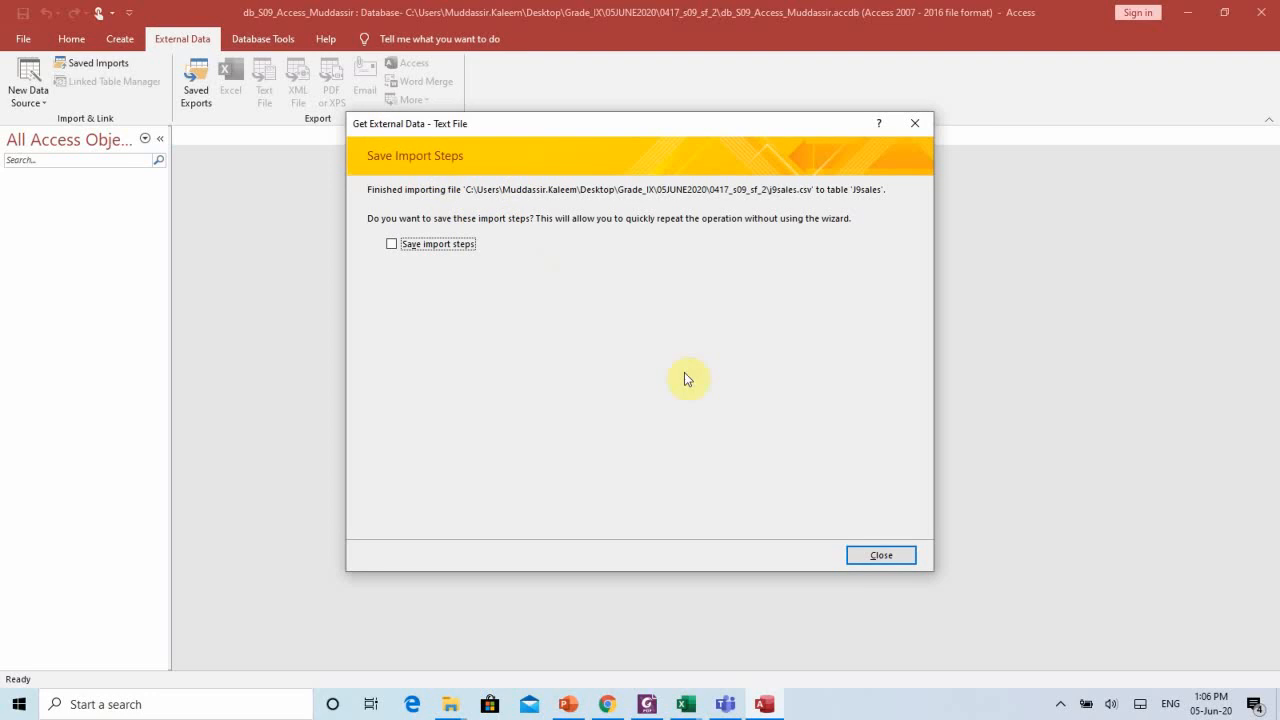
click(890, 555)
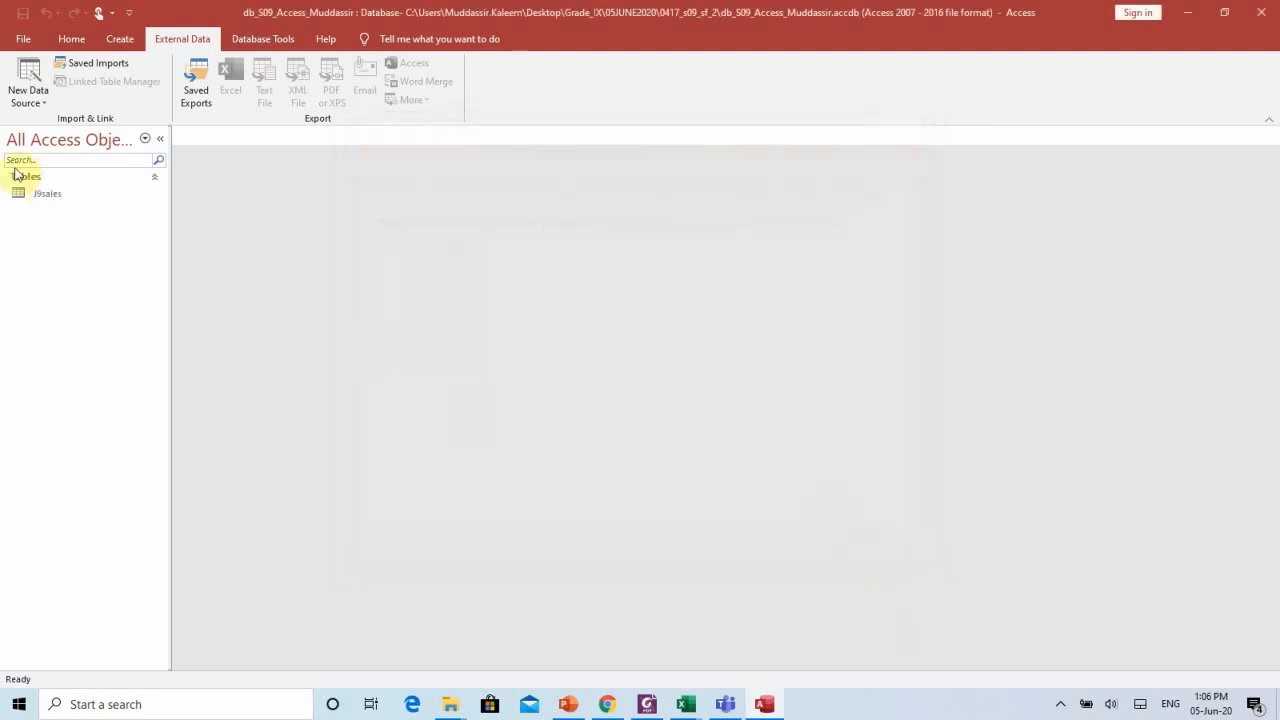
Open the J9sales table, look through its records from the first to the blank new row, and close it.
click(44, 196)
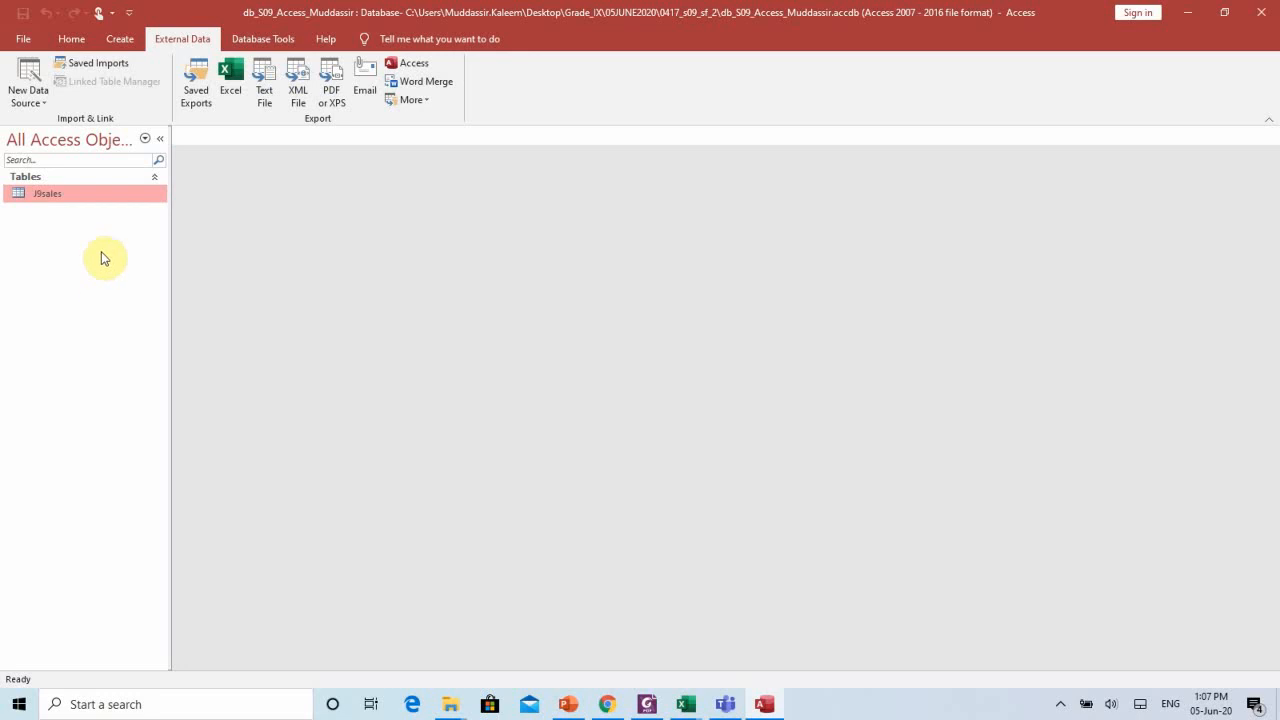
double_click(99, 204)
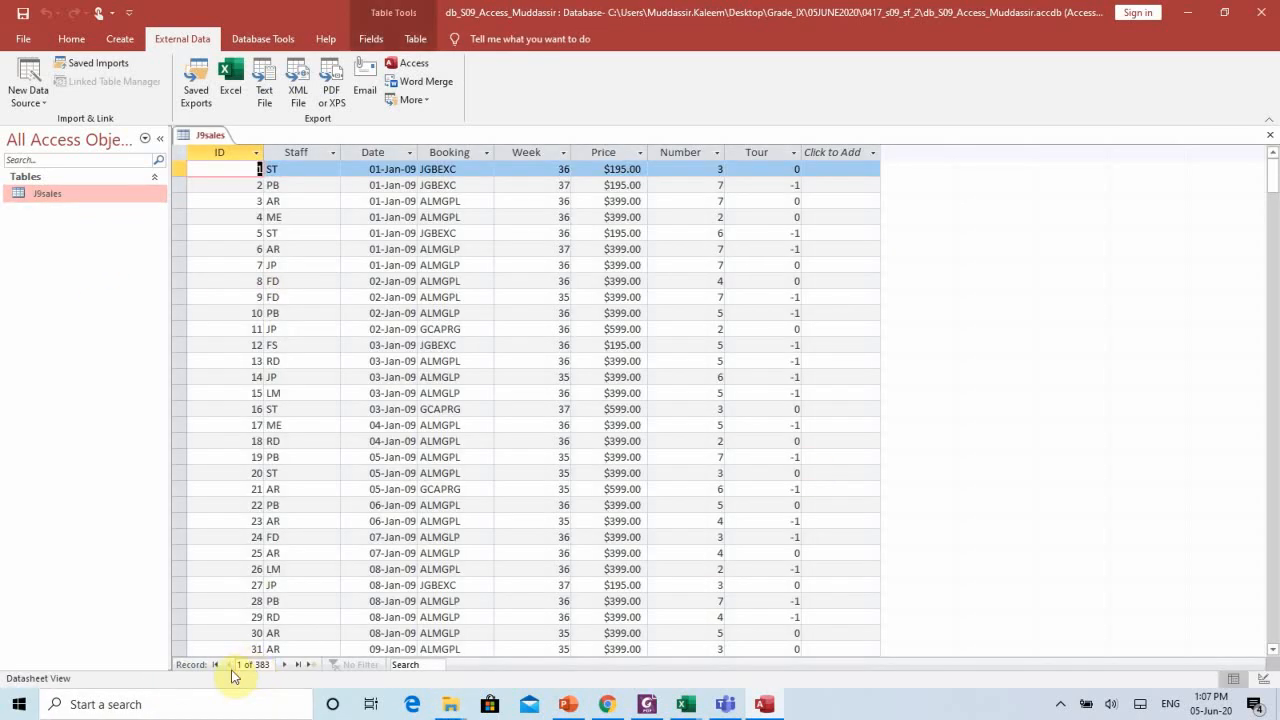
click(284, 665)
click(284, 665)
click(284, 665)
click(284, 665)
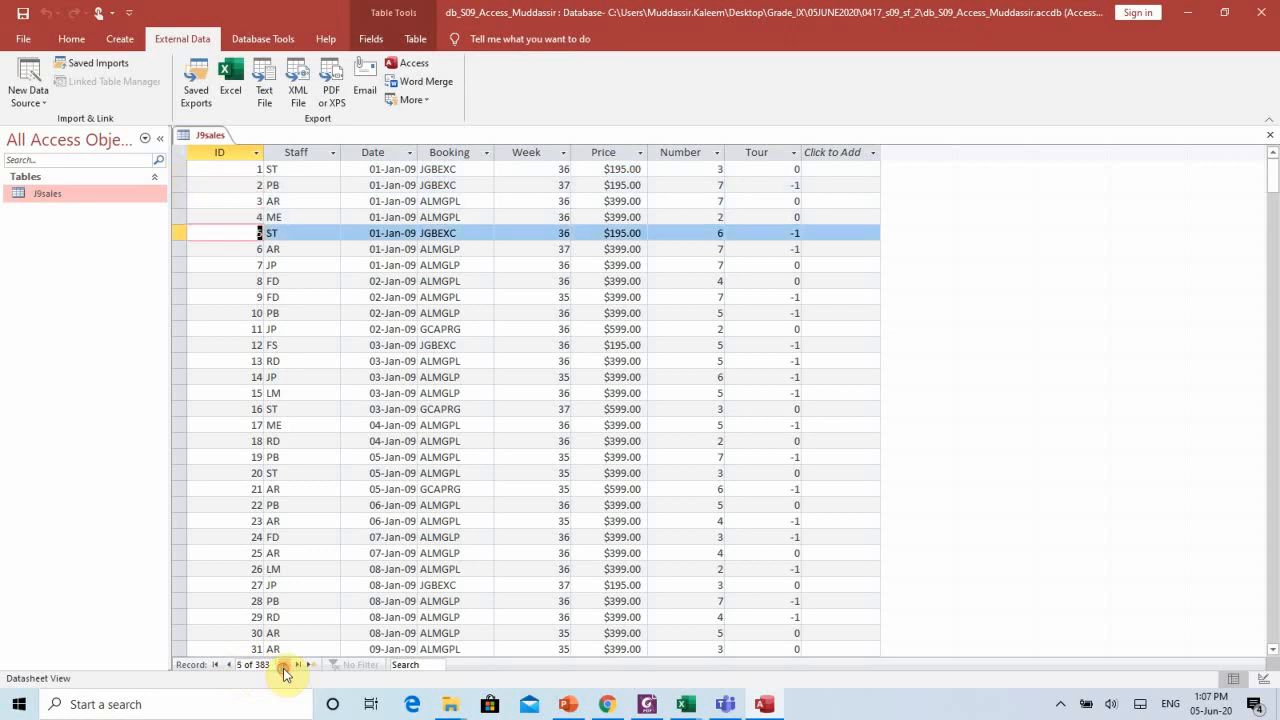
click(284, 665)
click(284, 665)
click(284, 665)
click(298, 665)
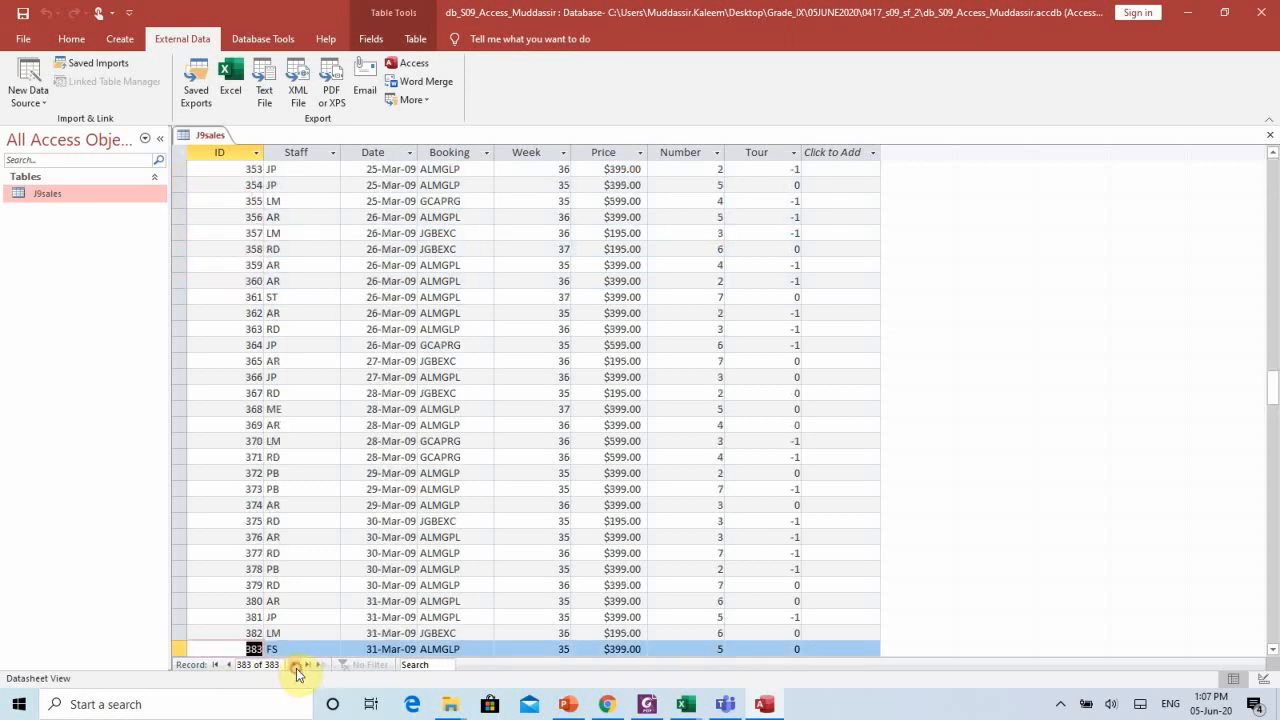
scroll(412, 615, down, 3)
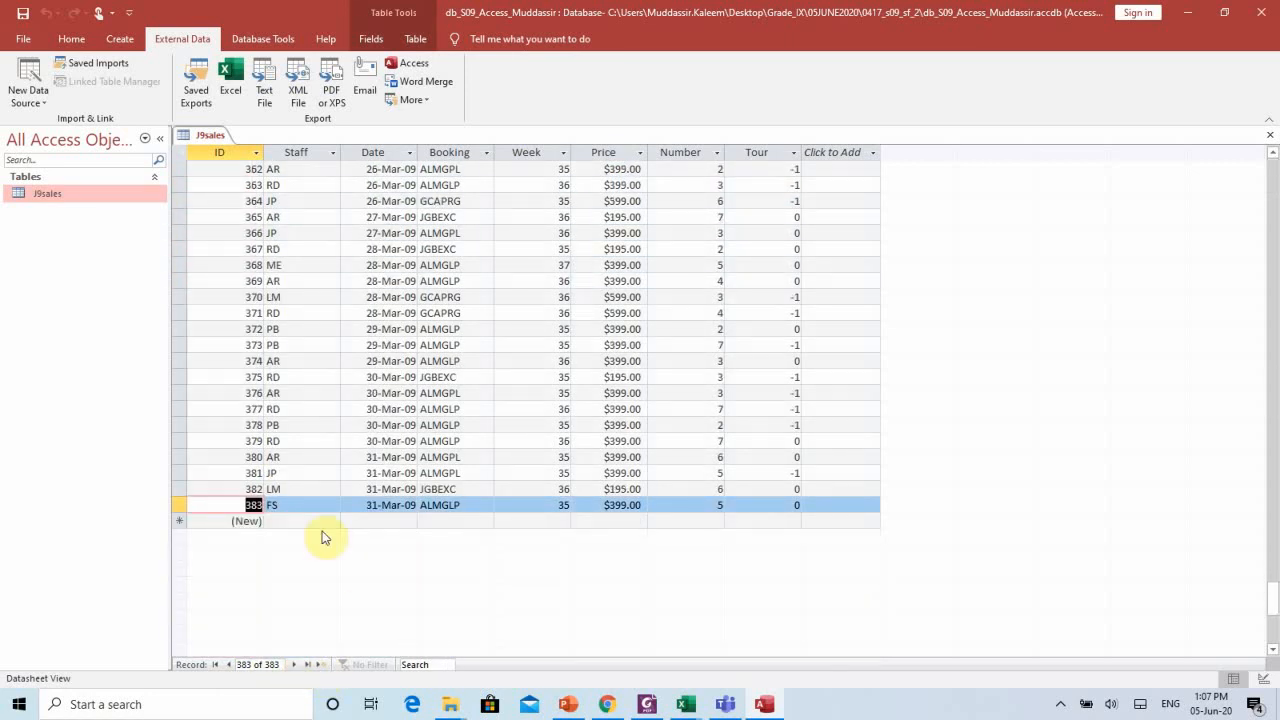
click(286, 522)
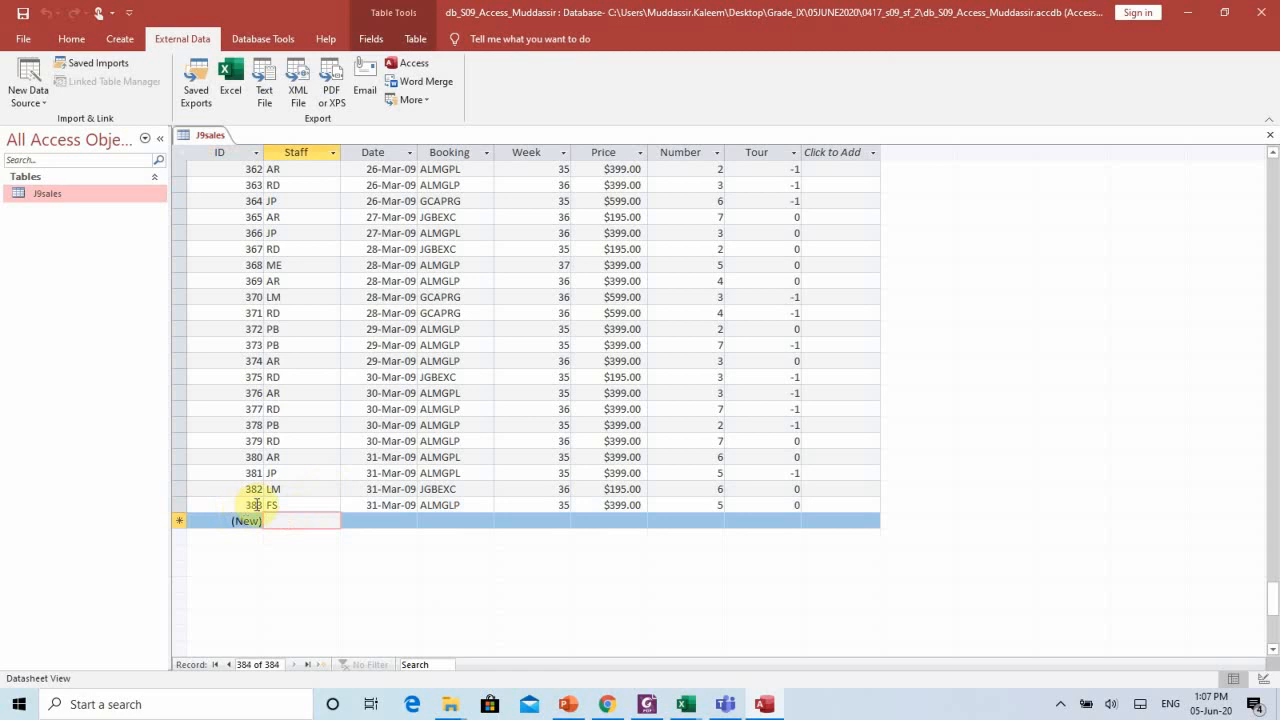
right_click(205, 141)
click(220, 163)
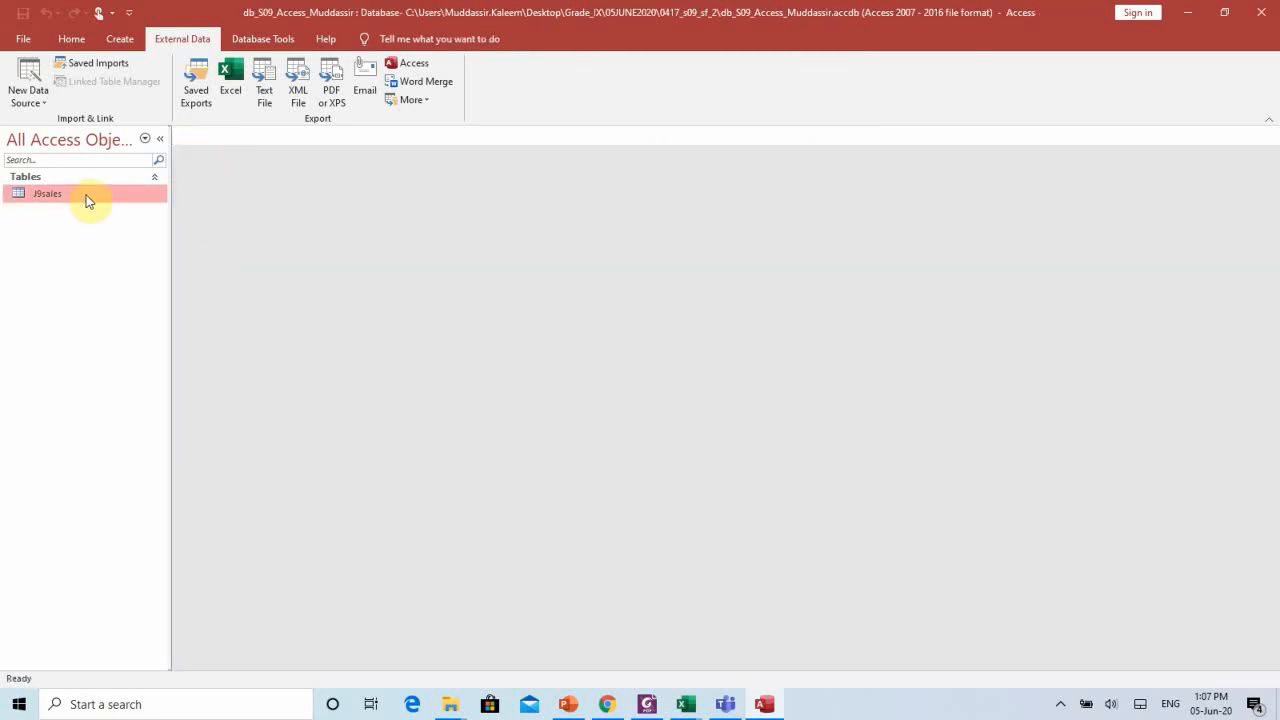
Open the J9sales table in Design View and inspect the Number field's properties.
click(54, 250)
right_click(52, 200)
click(88, 228)
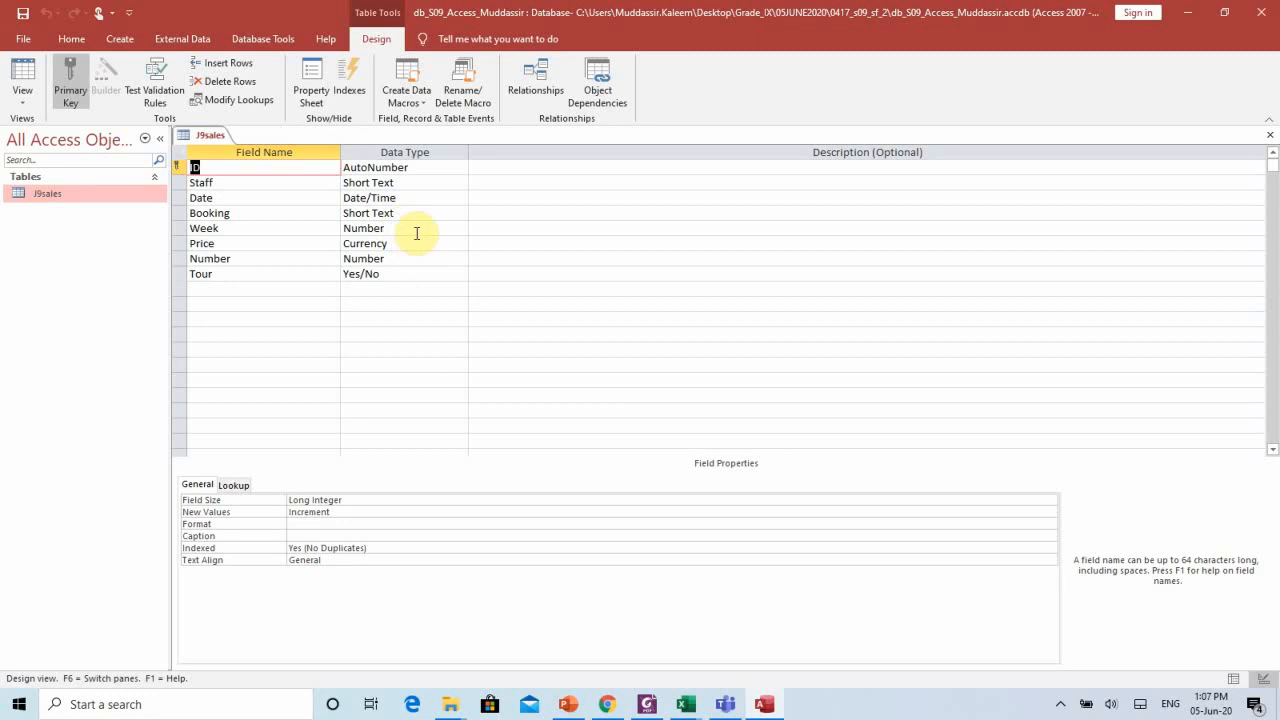
click(409, 257)
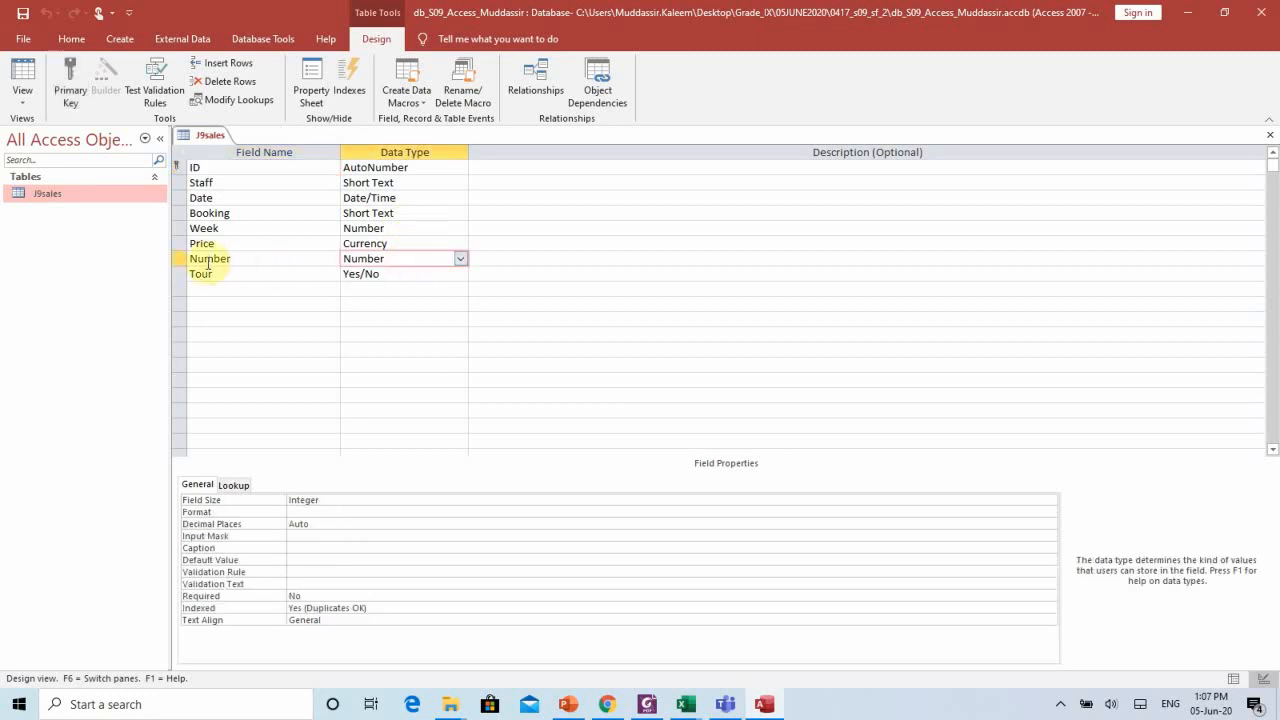
Set the Price field's format to Currency with 2 decimal places.
click(416, 244)
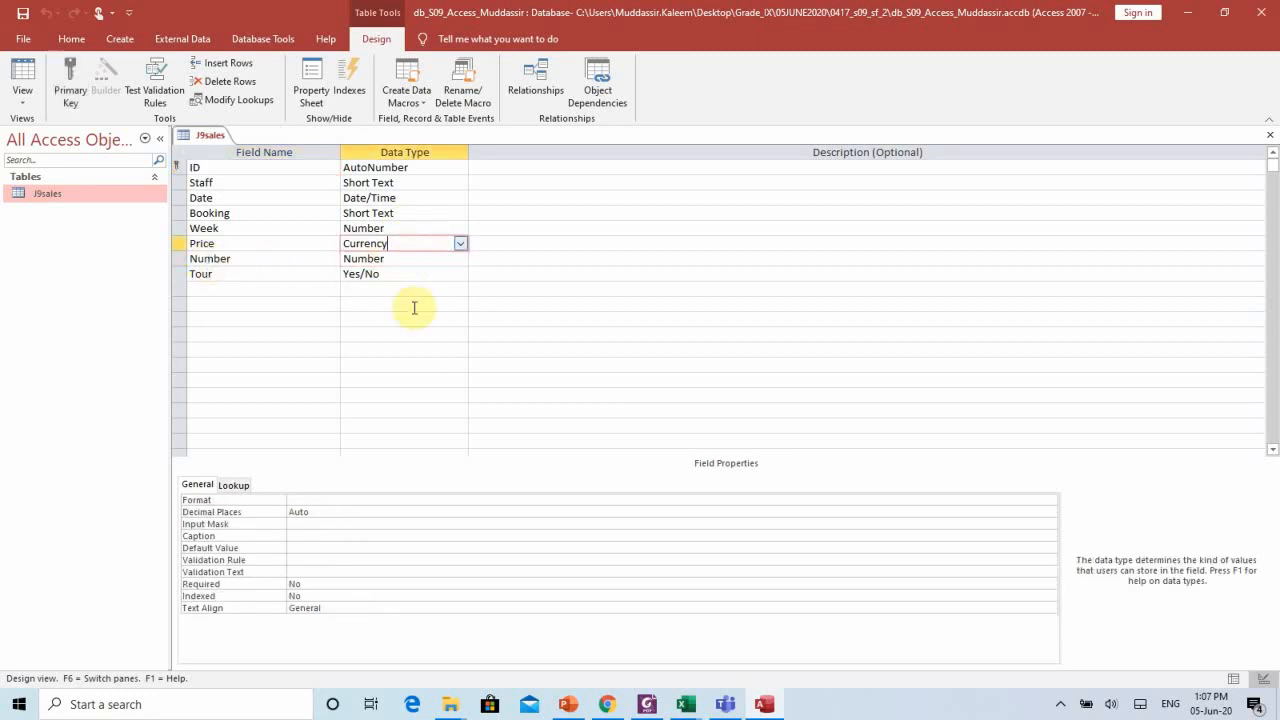
click(350, 496)
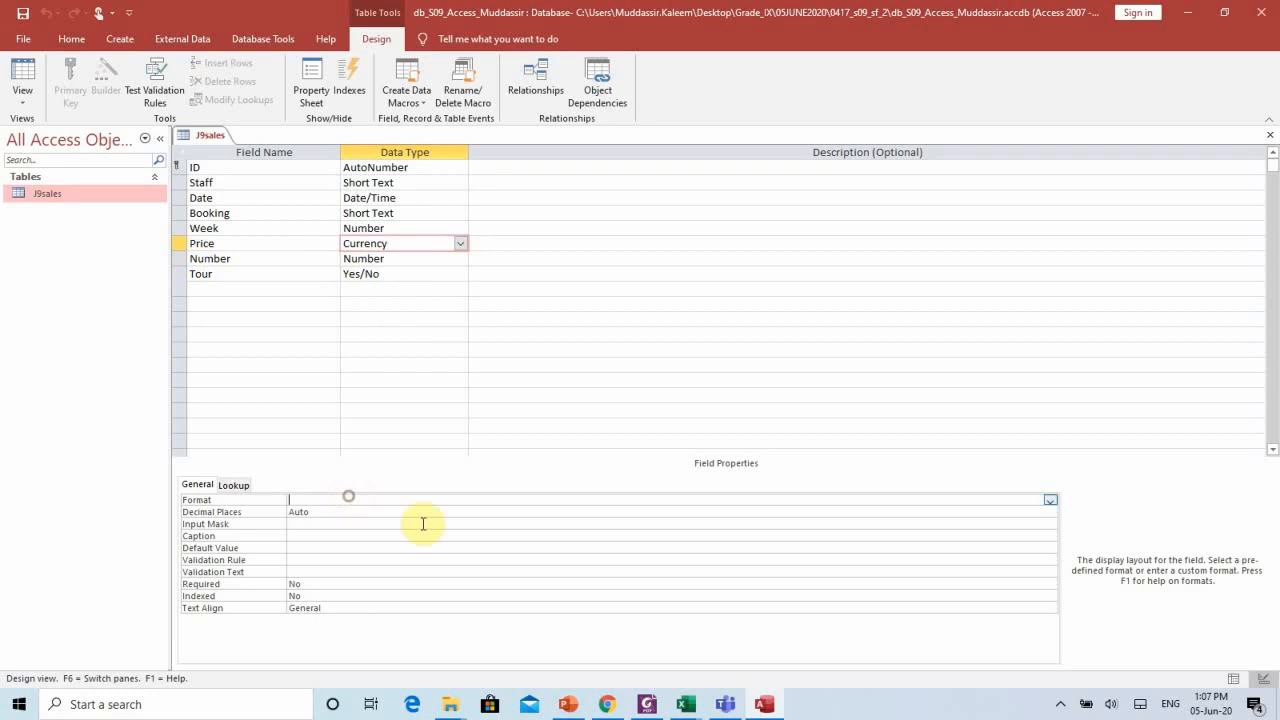
click(1050, 500)
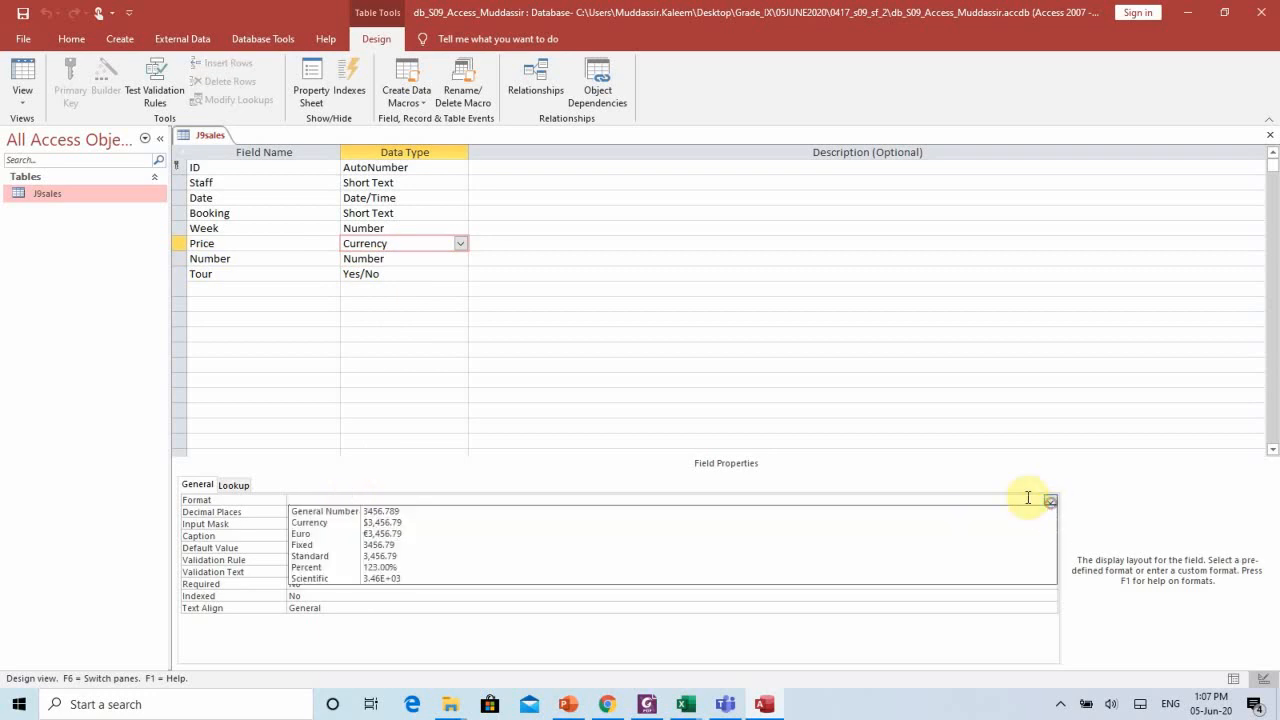
click(450, 523)
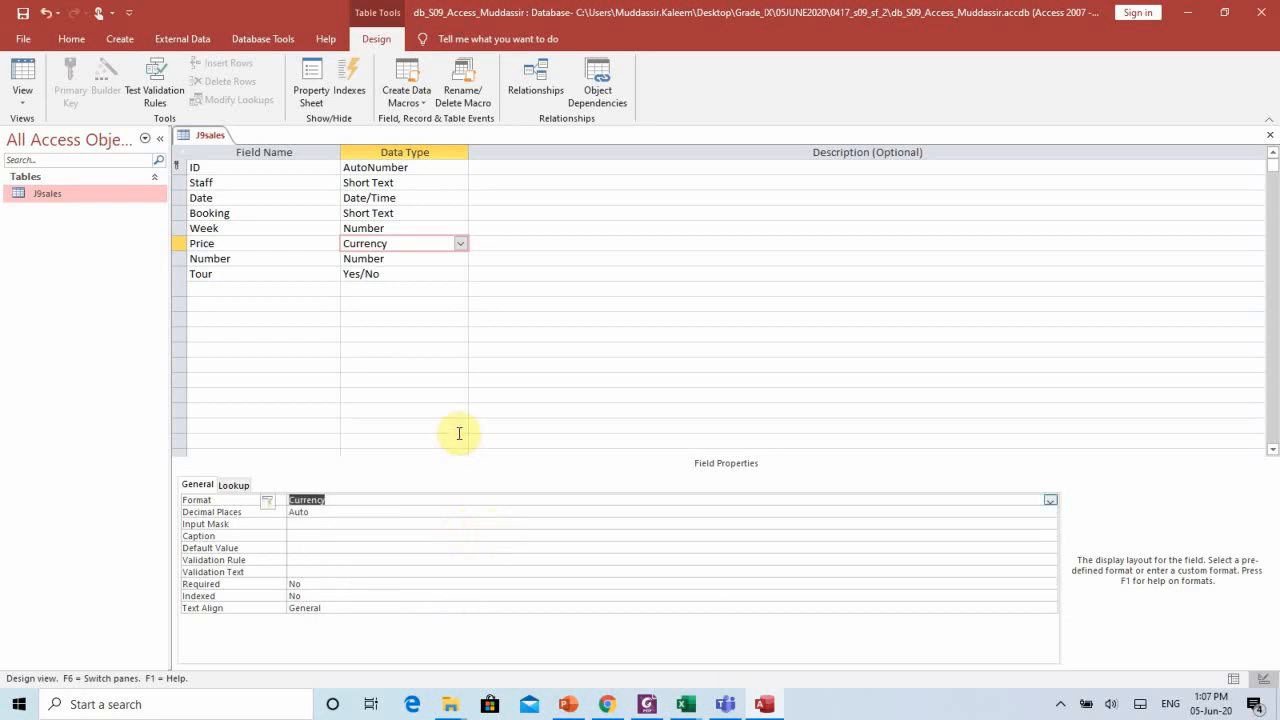
click(328, 513)
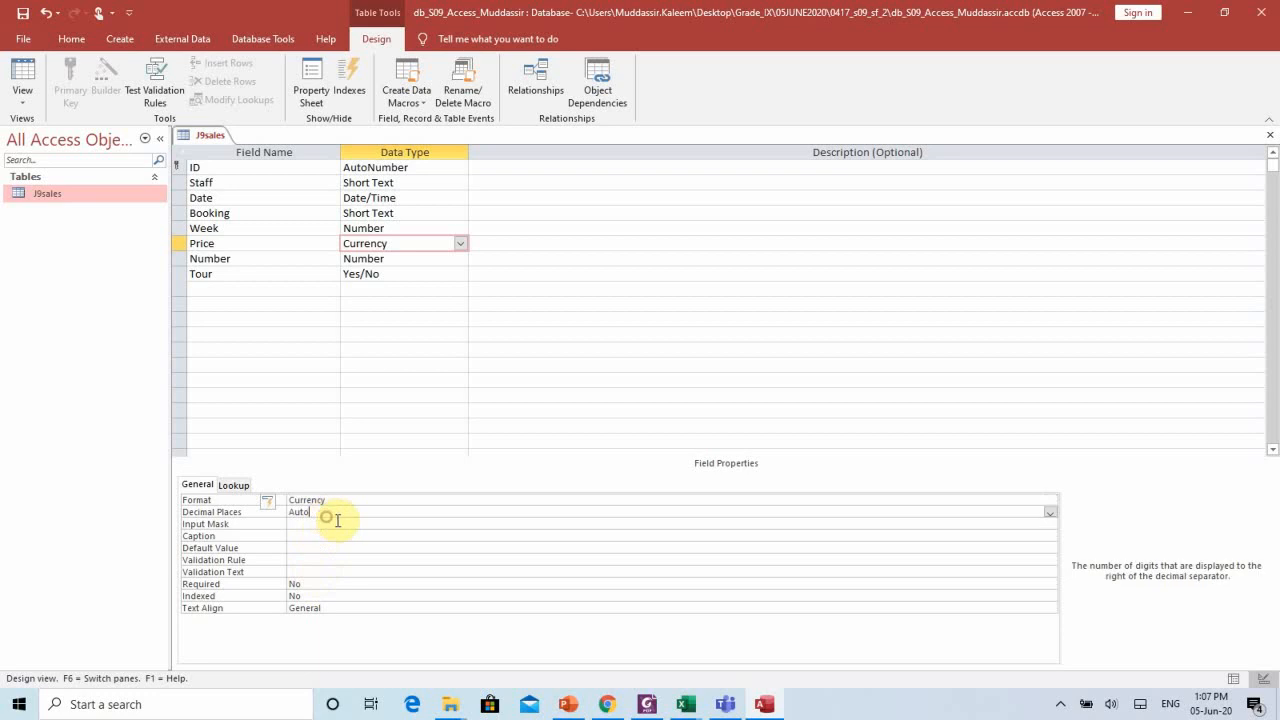
click(1049, 513)
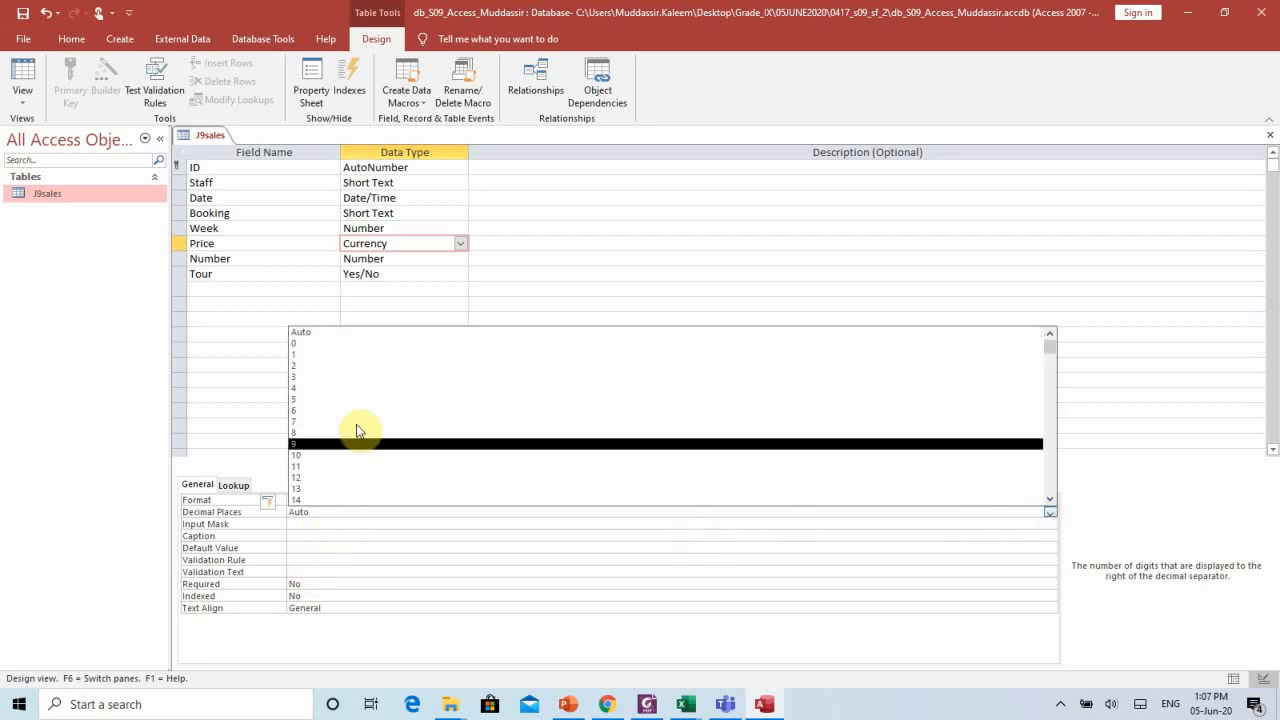
click(331, 367)
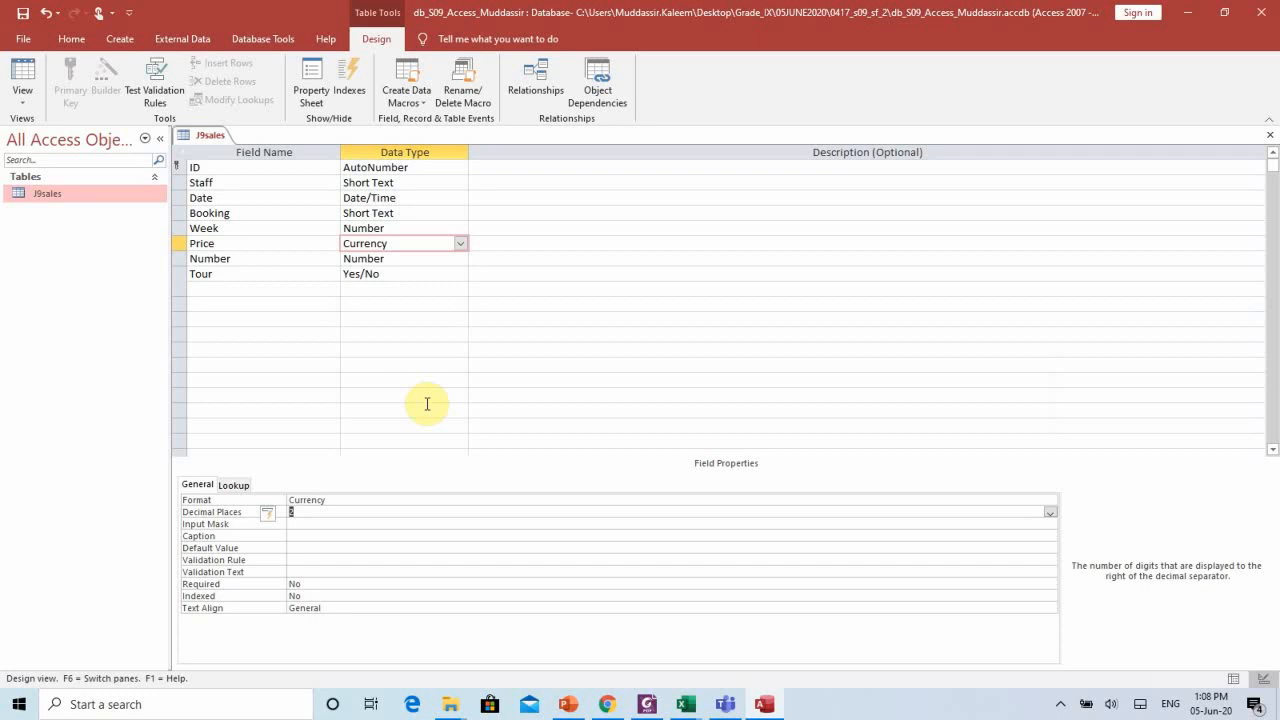
Close the J9sales design, saving the changes, and reopen the table in Datasheet View.
right_click(208, 136)
click(234, 158)
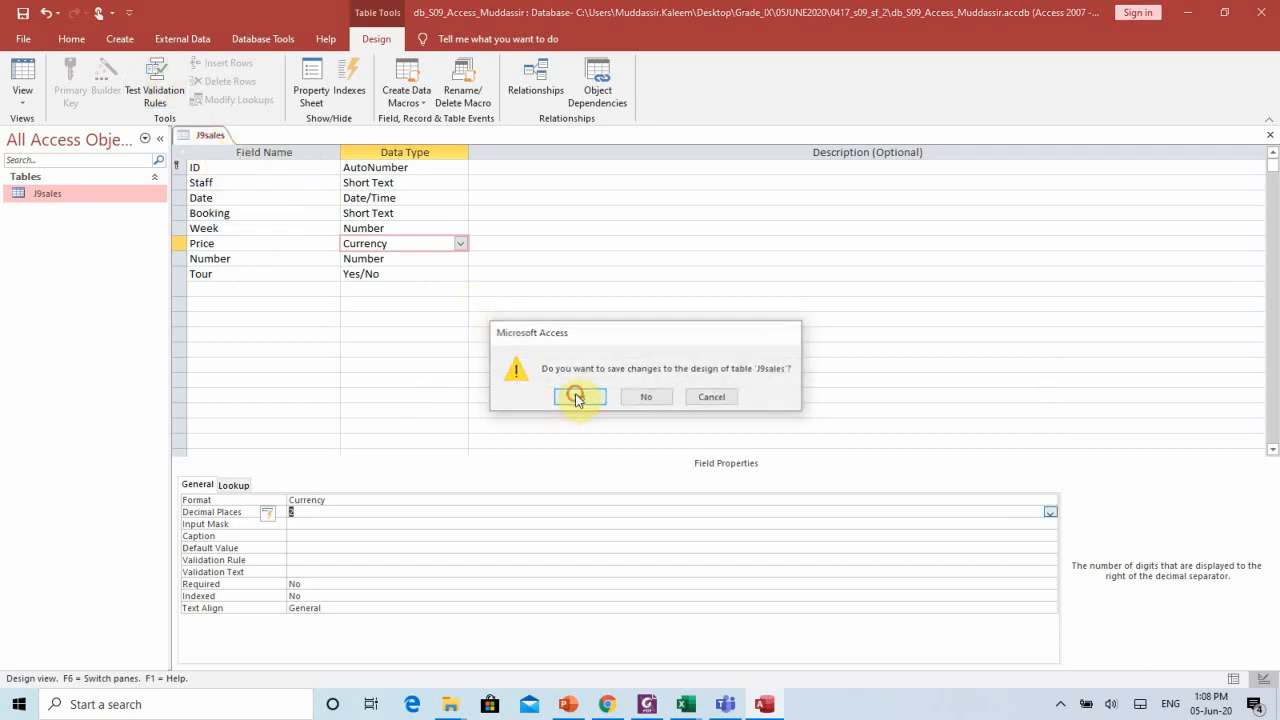
click(577, 398)
double_click(101, 193)
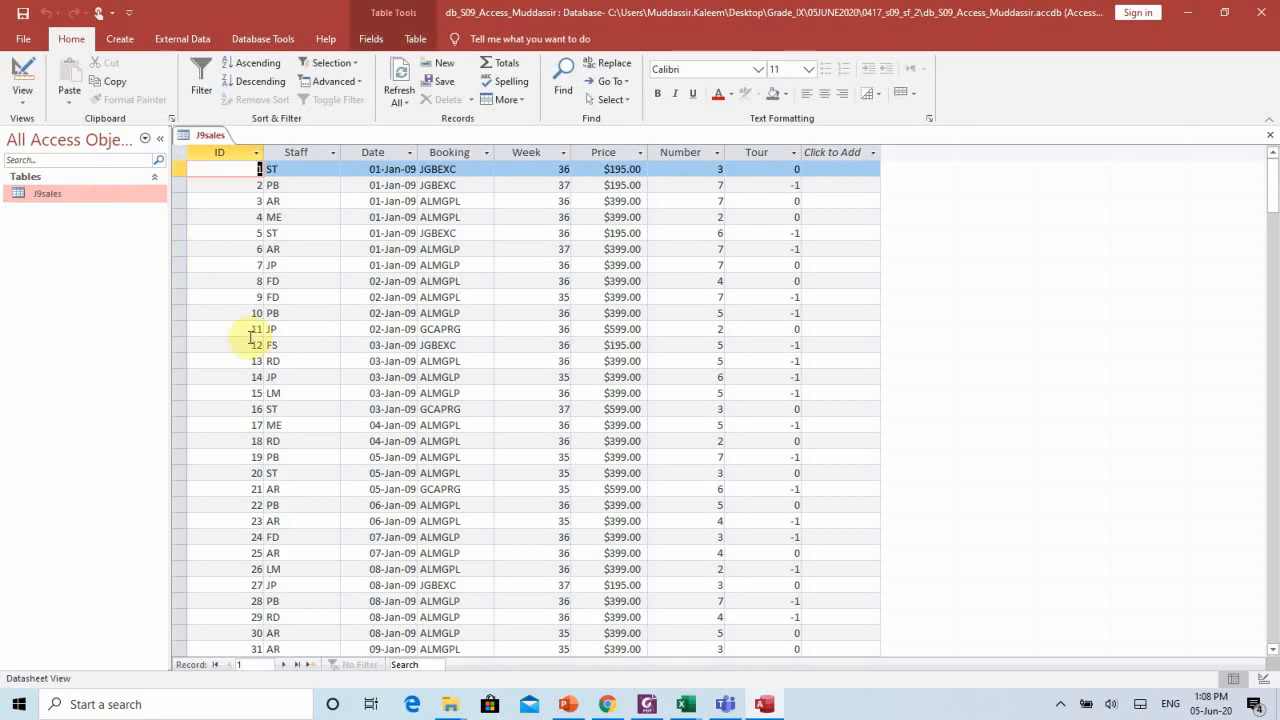
Consult task 40 in the question paper and enter JP as the Staff value in a new J9sales record.
click(299, 664)
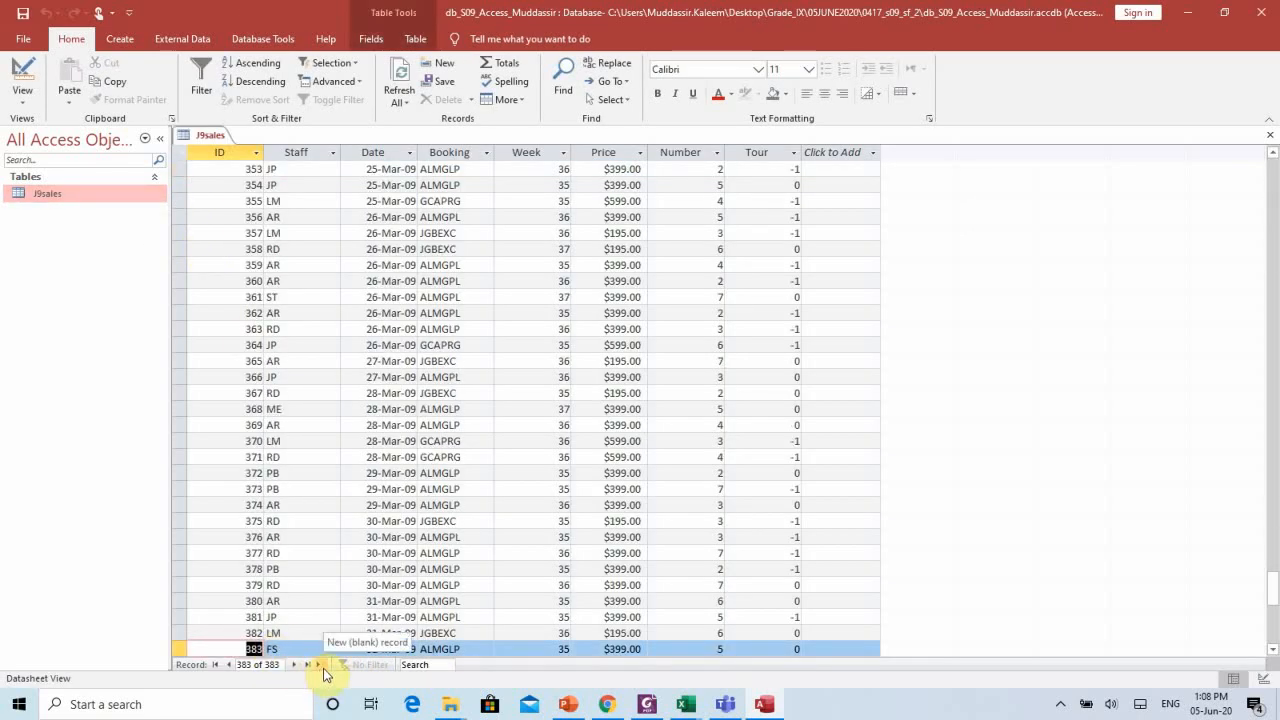
click(319, 664)
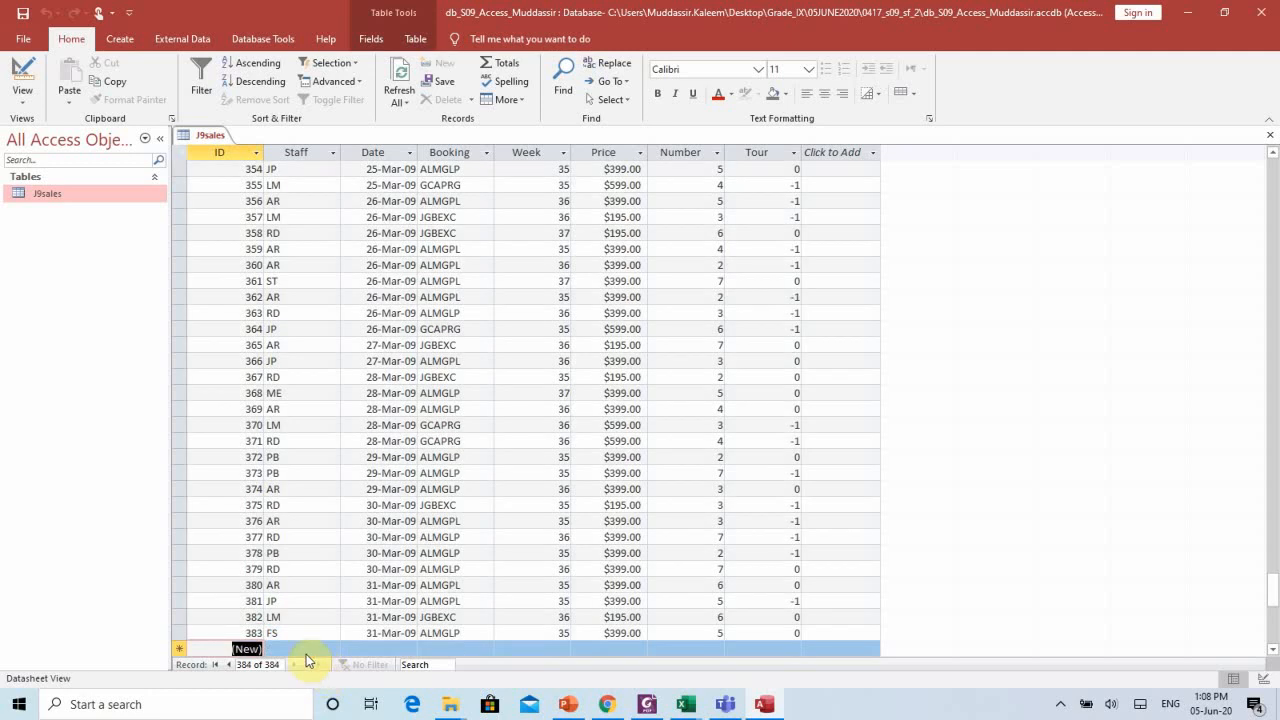
click(298, 648)
key(alt+Tab)
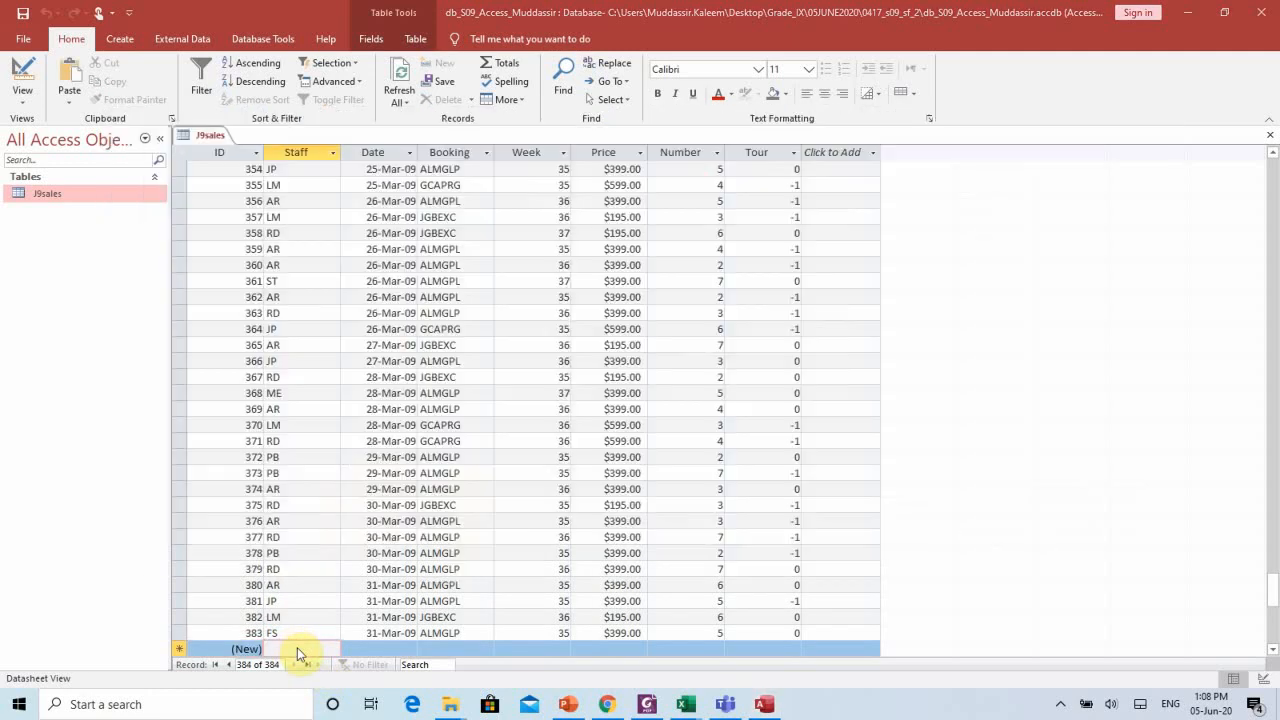
scroll(375, 605, down, 3)
scroll(378, 603, down, 3)
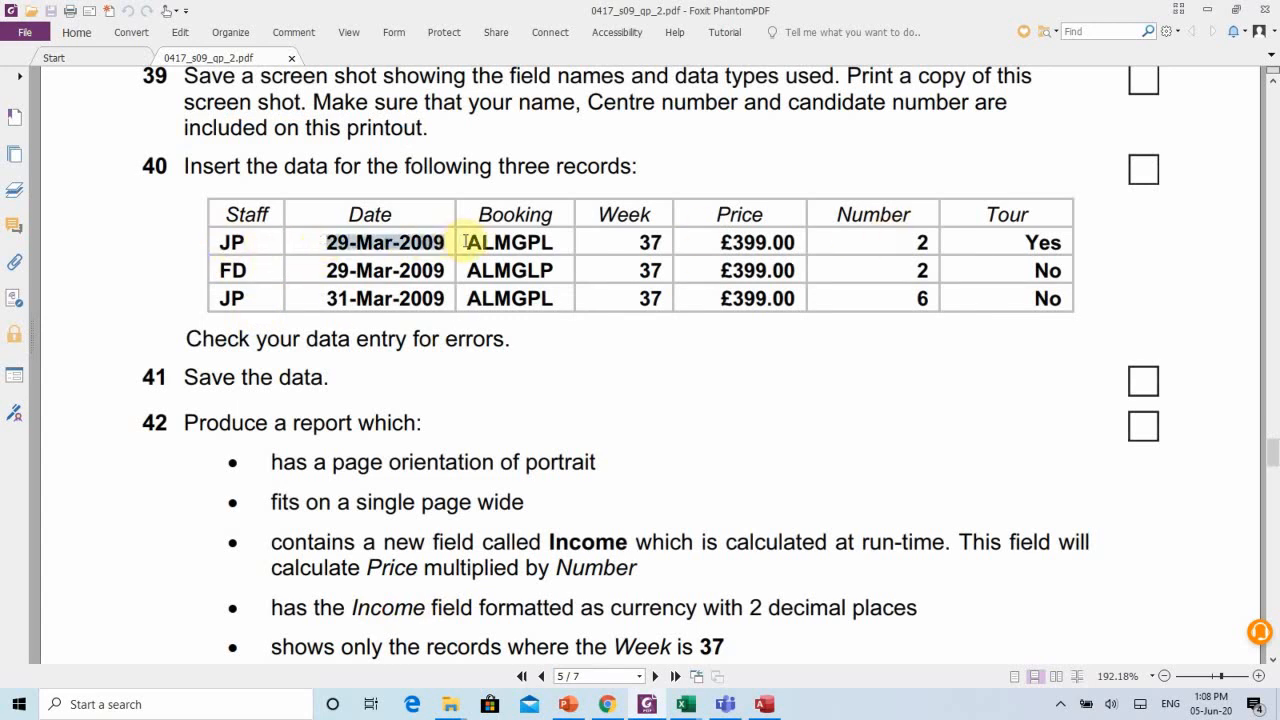
key(alt+Tab)
scroll(340, 606, down, 2)
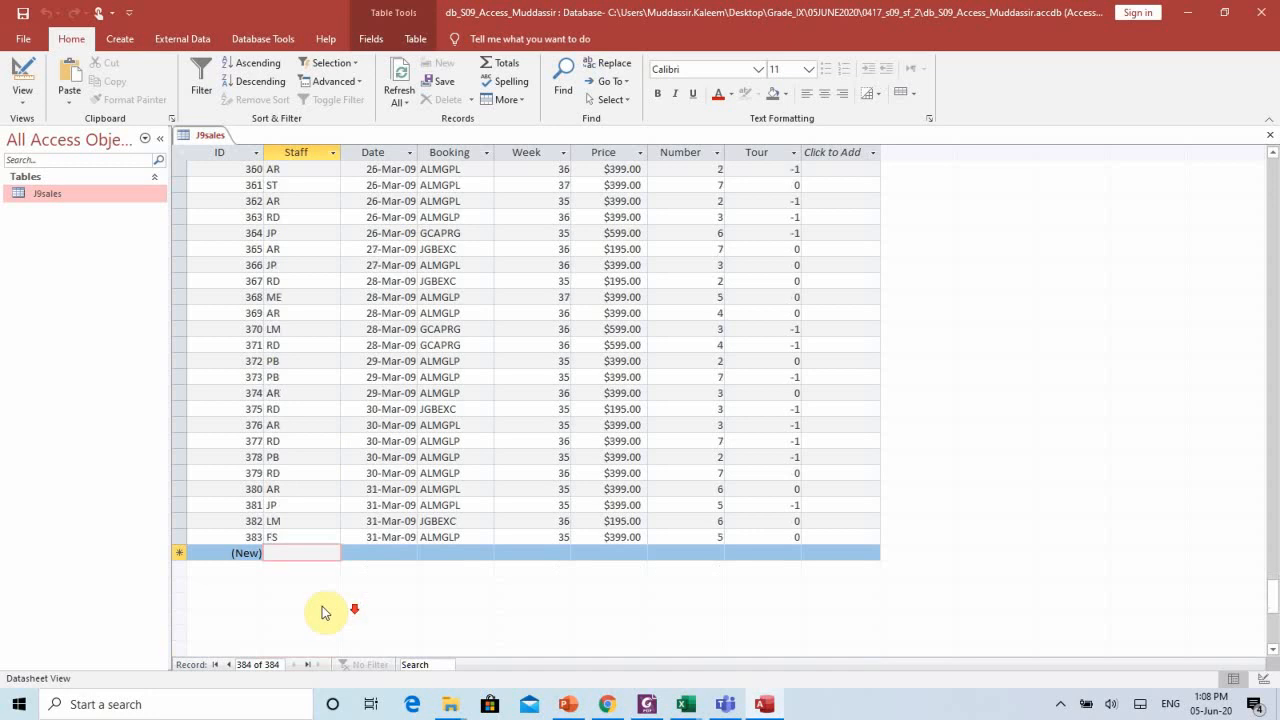
text(JP)
key(Tab)
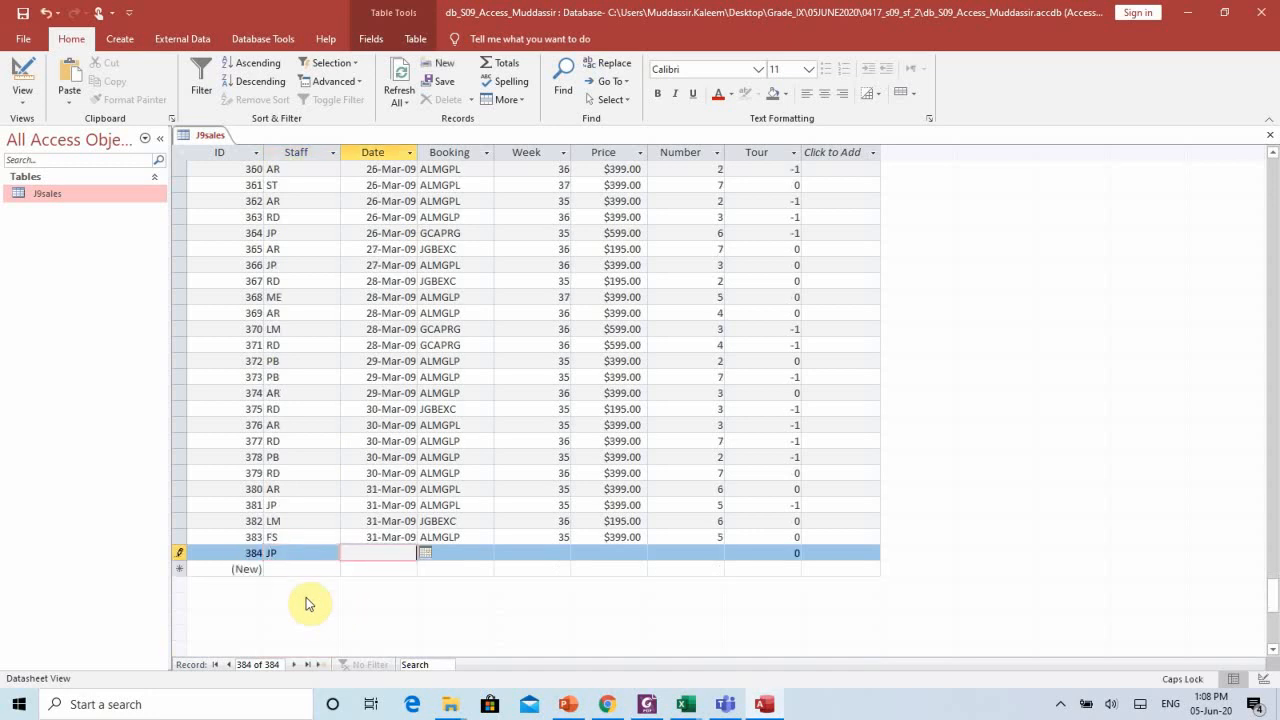
text(\0417_s09_sf_2)
click(307, 599)
key(BackSpace)
key(BackSpace)
key(BackSpace)
key(BackSpace)
key(BackSpace)
key(BackSpace)
key(BackSpace)
key(BackSpace)
key(BackSpace)
key(BackSpace)
key(BackSpace)
key(BackSpace)
key(BackSpace)
key(BackSpace)
key(BackSpace)
key(BackSpace)
key(BackSpace)
key(BackSpace)
key(BackSpace)
key(BackSpace)
key(BackSpace)
key(BackSpace)
key(BackSpace)
key(BackSpace)
key(BackSpace)
key(BackSpace)
key(BackSpace)
key(BackSpace)
key(BackSpace)
key(BackSpace)
key(BackSpace)
key(BackSpace)
key(BackSpace)
key(BackSpace)
key(BackSpace)
key(BackSpace)
key(BackSpace)
key(BackSpace)
key(BackSpace)
key(BackSpace)
Enter 29-Mar-09 as the Date and ALMGLP as the Booking in the new JP record.
key(alt+Tab)
key(alt+Tab)
text(29-Mar-09)
key(Tab)
key(Caps_Lock)
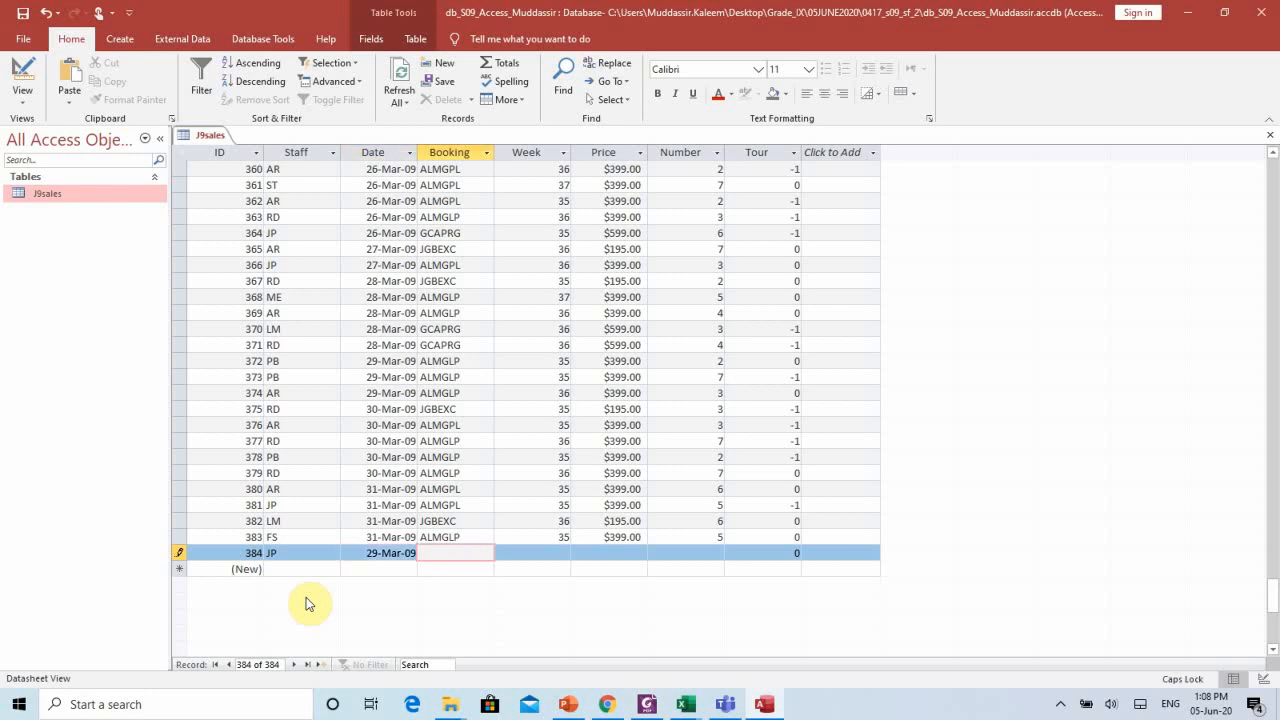
text(AL)
text(MGPL)
key(Tab)
Complete the new JP record with Week 37, Price 399, Number 2 and Tour -1, checking the values against the question paper.
key(alt+Tab)
key(alt+Tab)
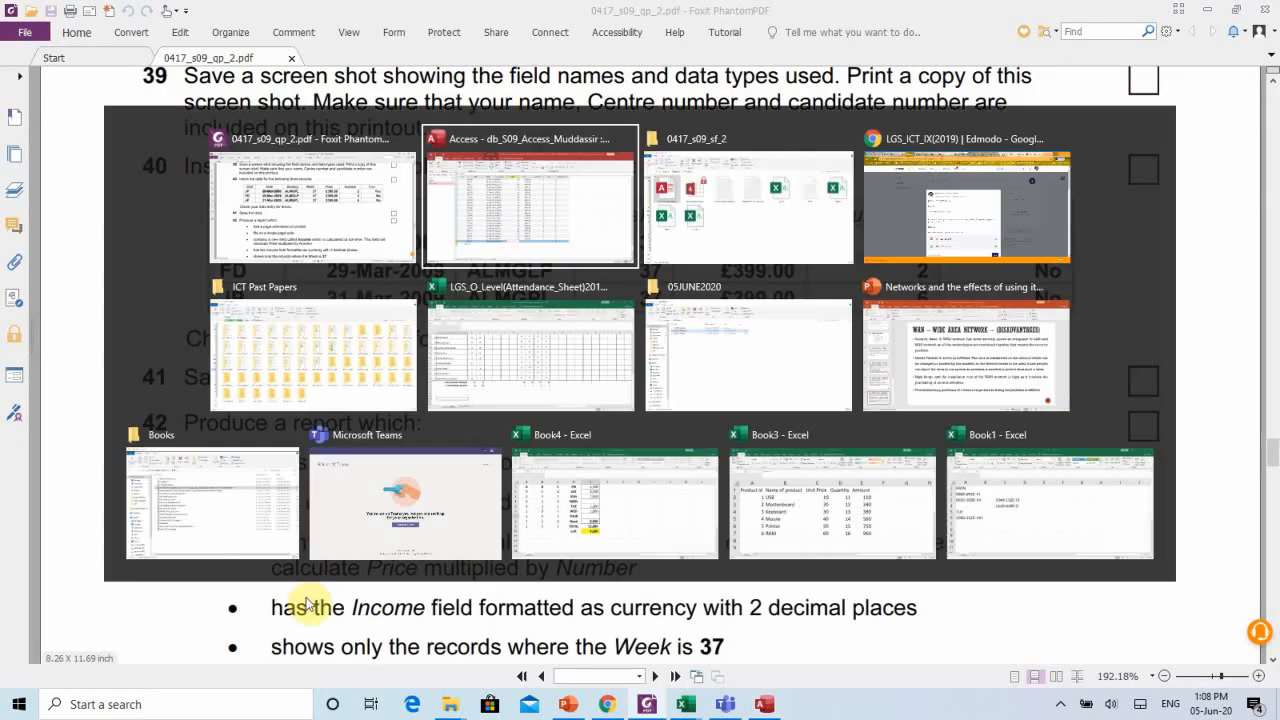
key(Tab)
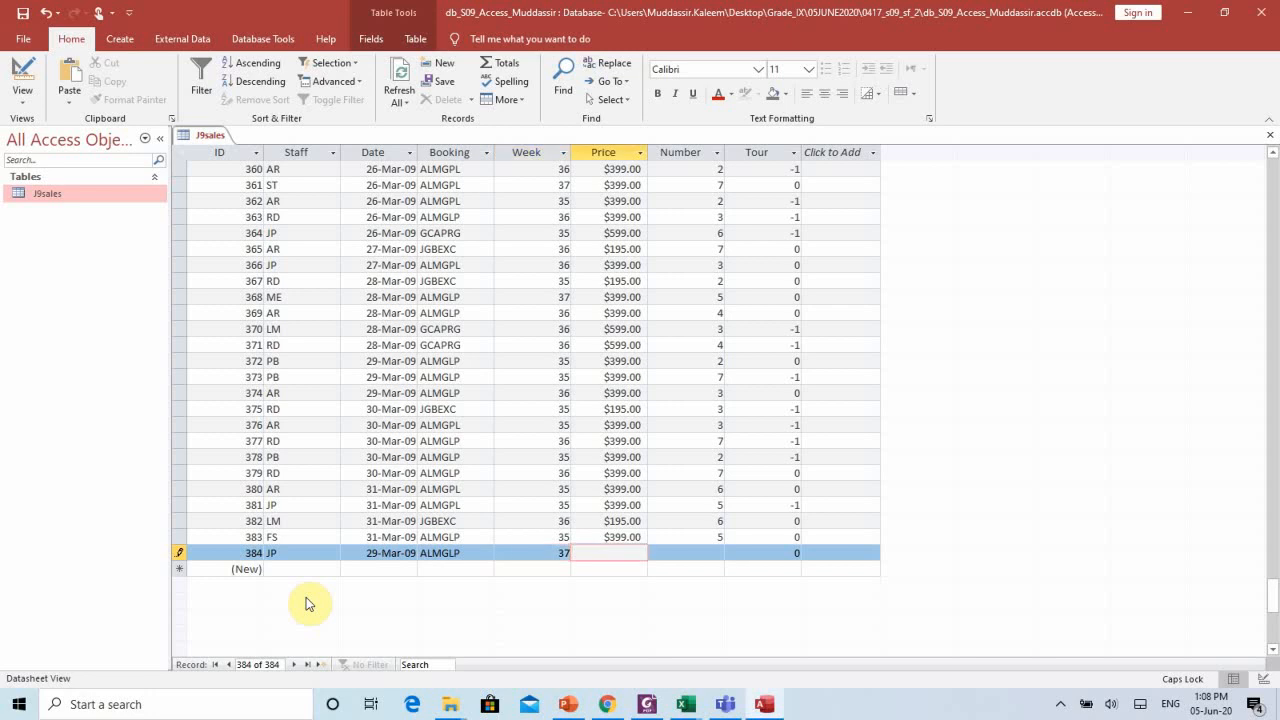
text(399)
key(Tab)
key(alt+Tab)
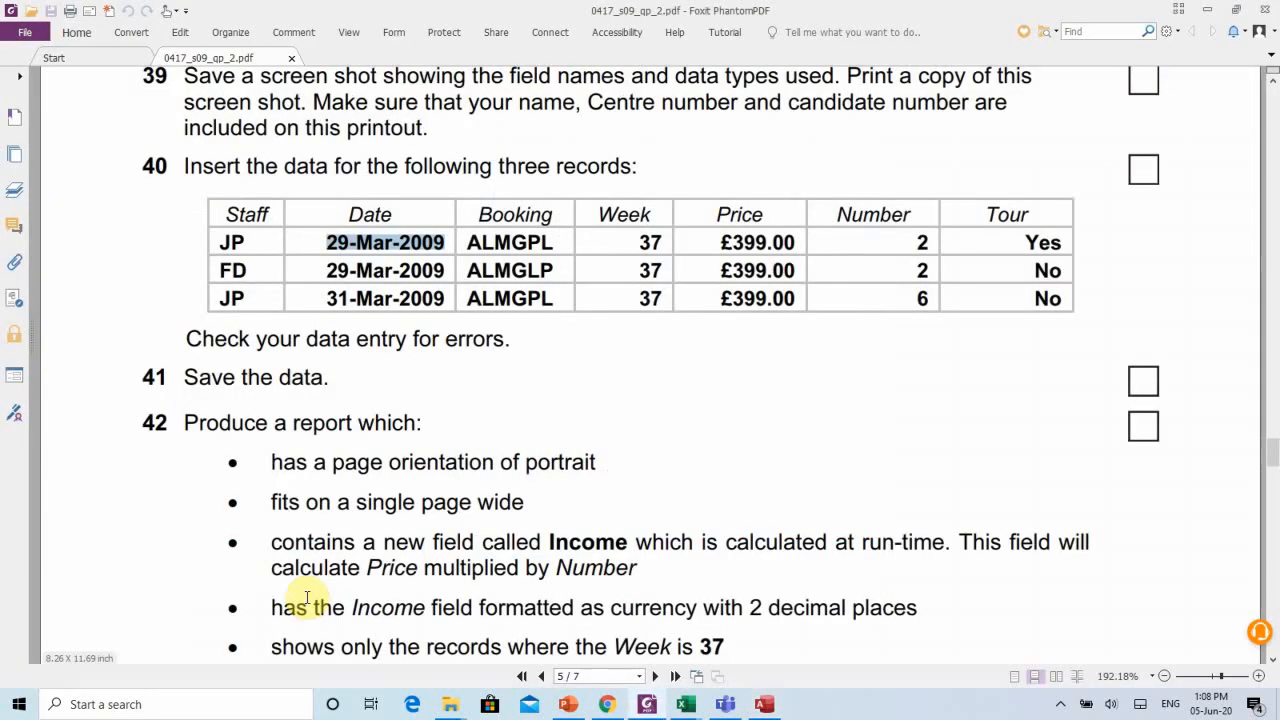
key(alt+Tab)
text(2)
key(Tab)
text(-1)
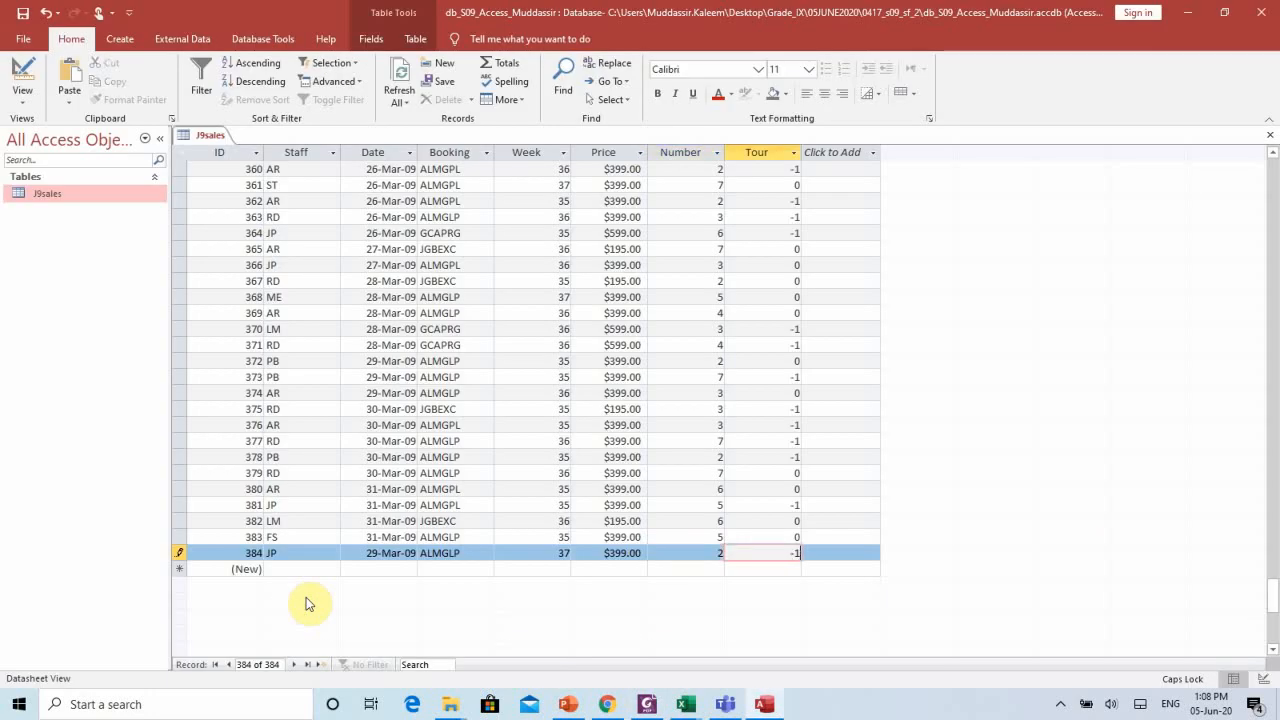
key(Tab)
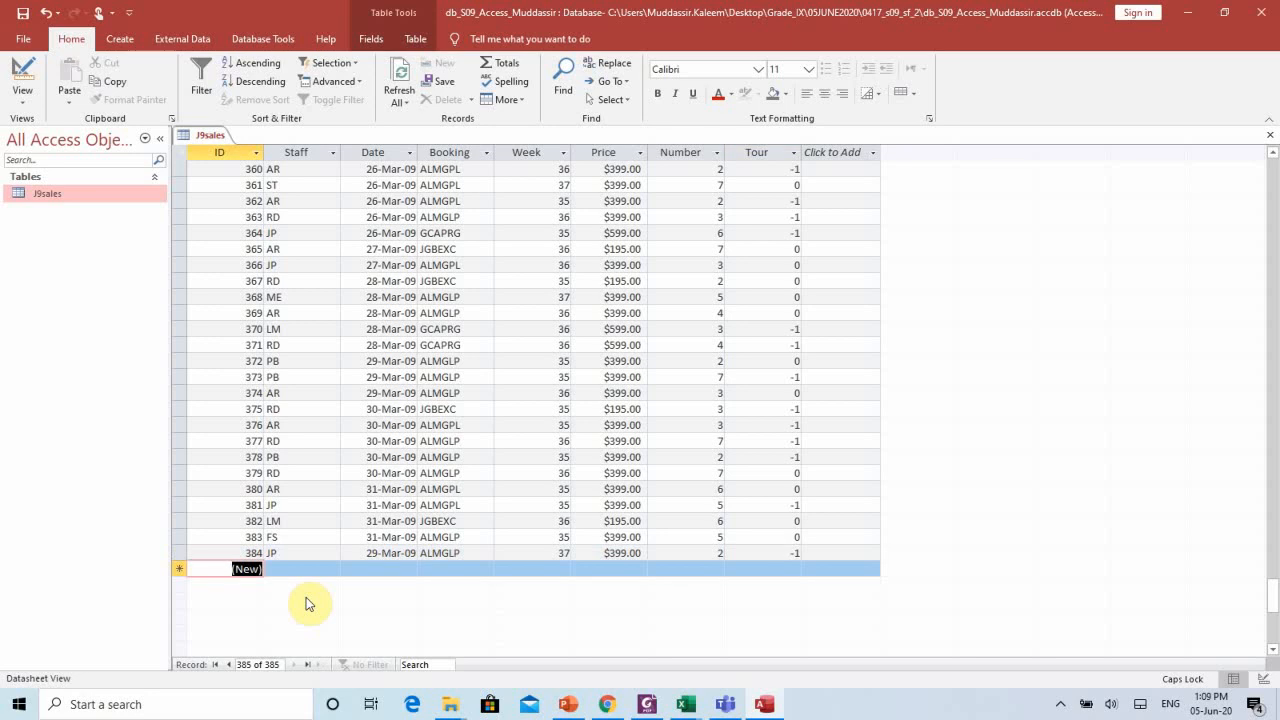
Close the J9sales table, the Access database and the question paper PDF.
right_click(204, 138)
click(224, 170)
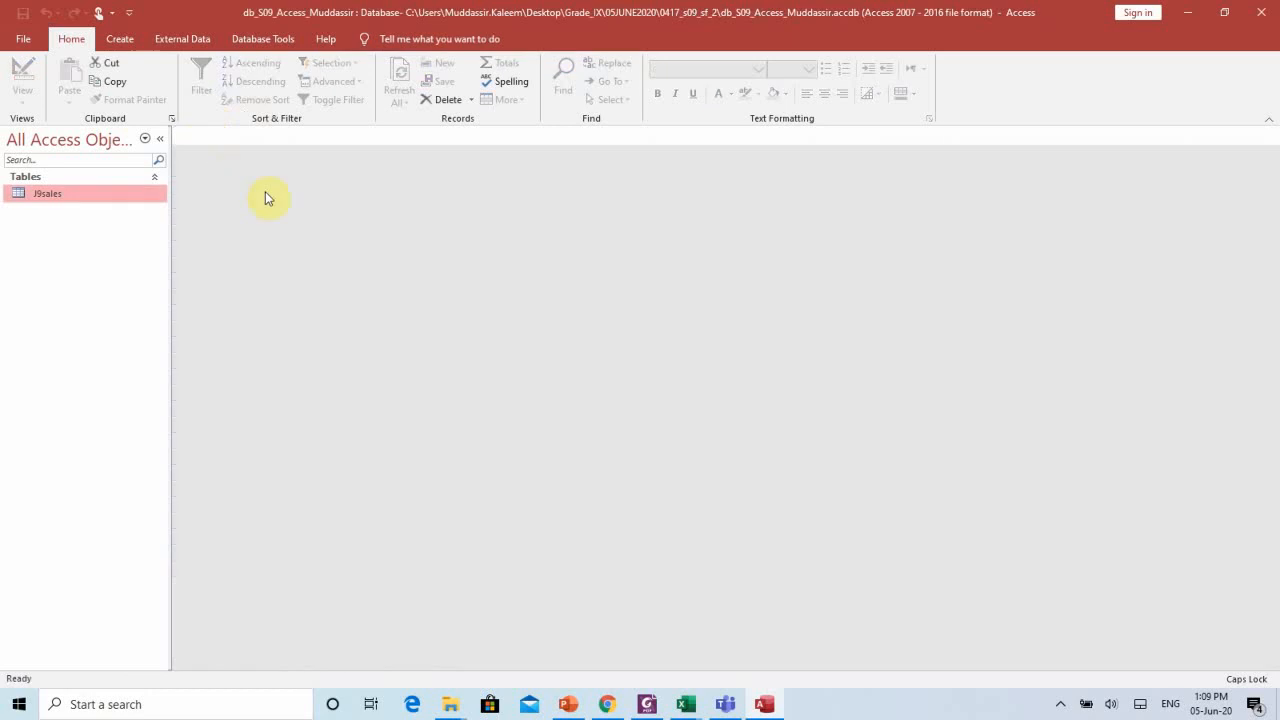
click(1261, 14)
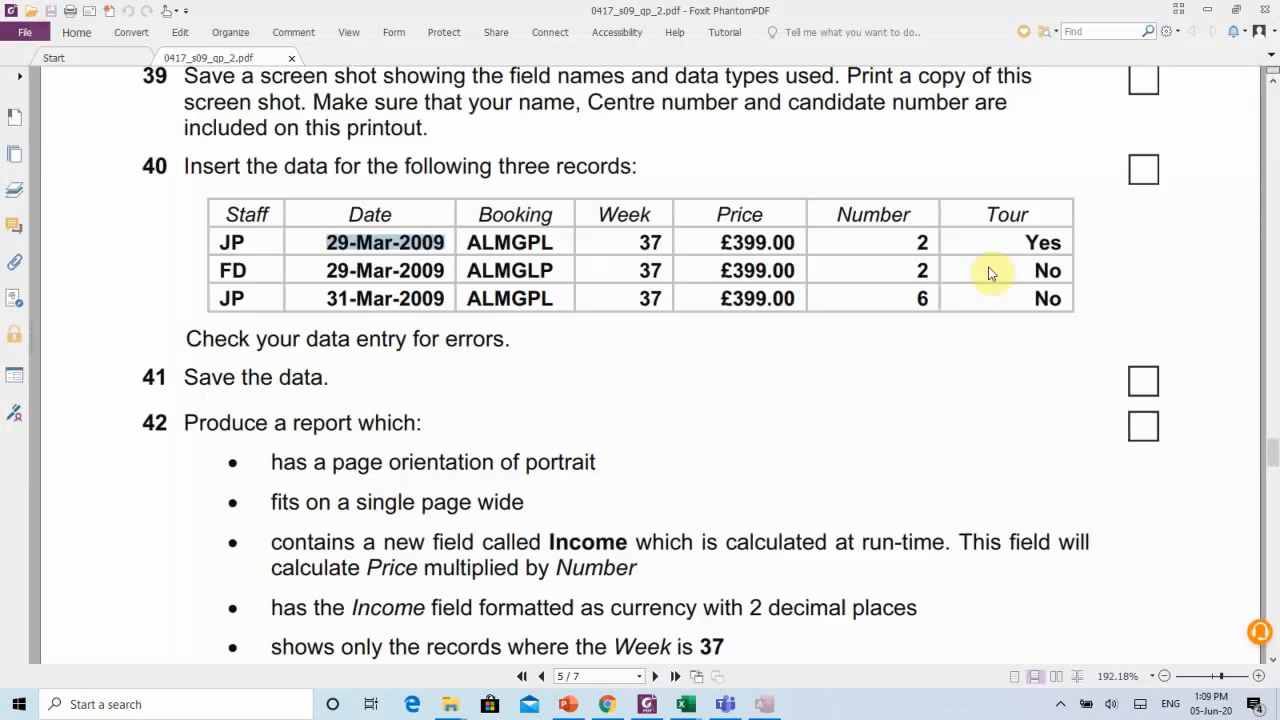
click(1266, 10)
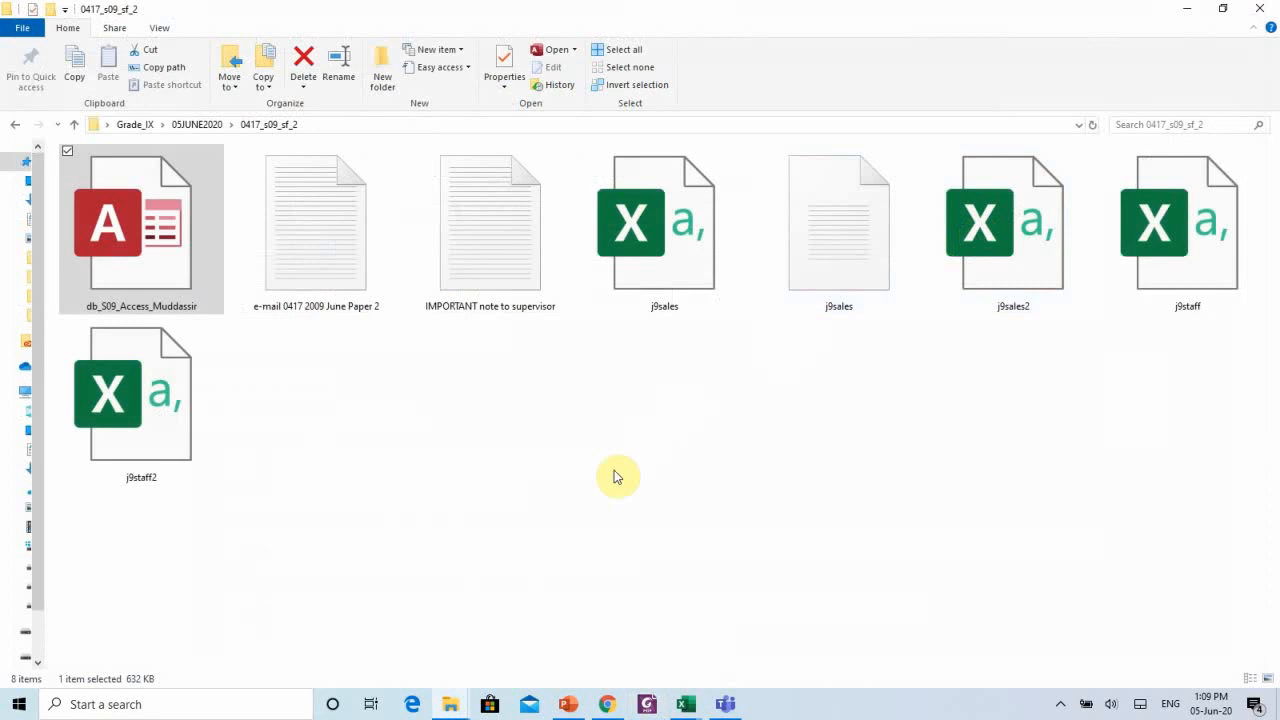
click(564, 510)
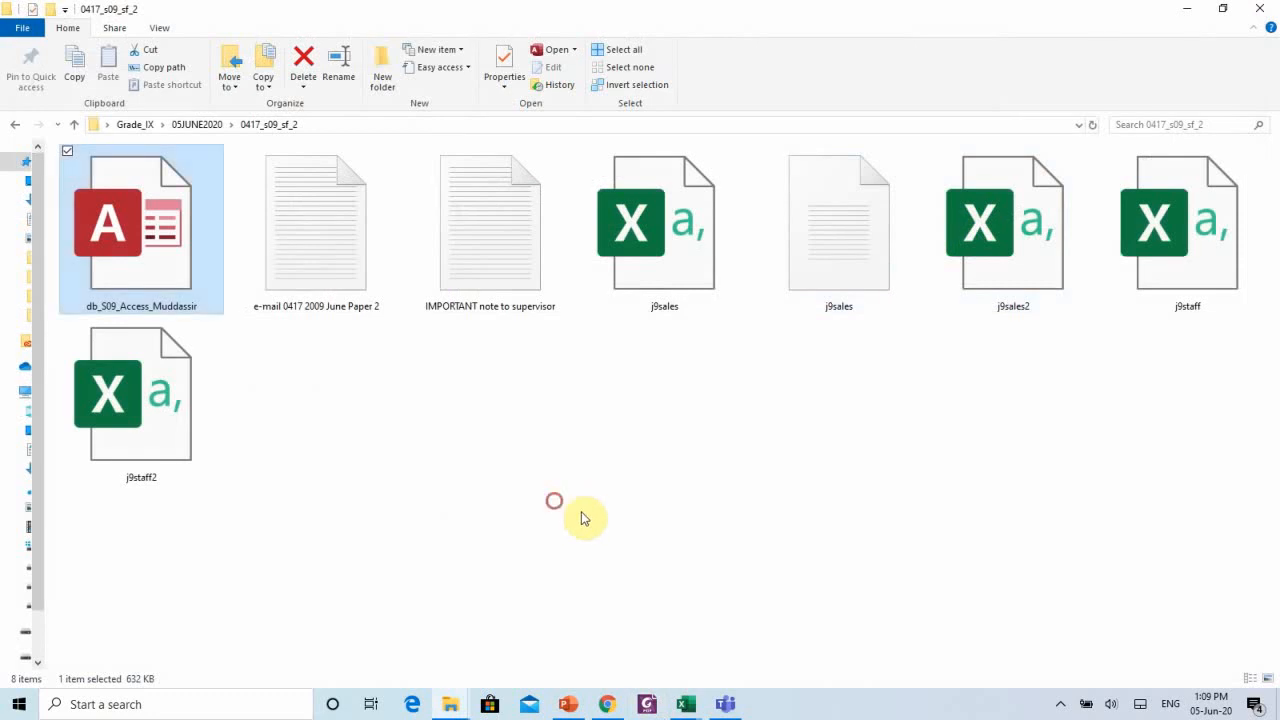
Reopen the database from its folder and check the last record of the J9sales table.
click(158, 255)
double_click(158, 255)
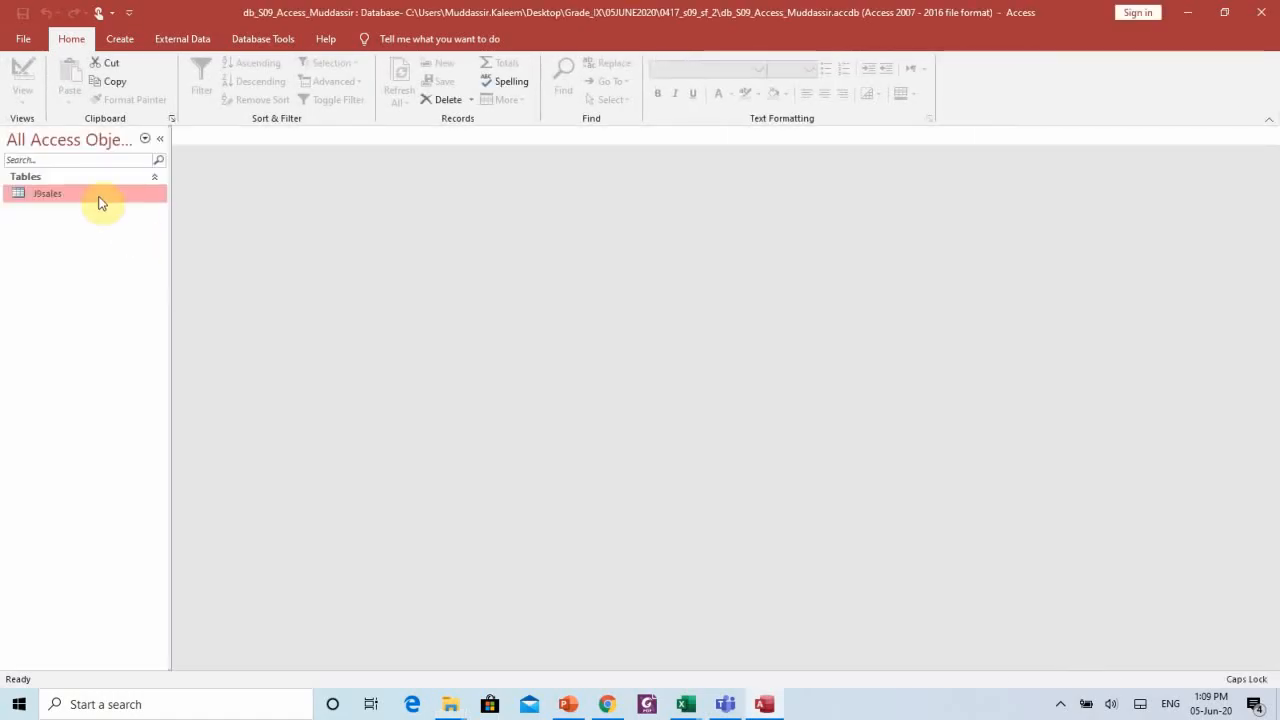
double_click(95, 194)
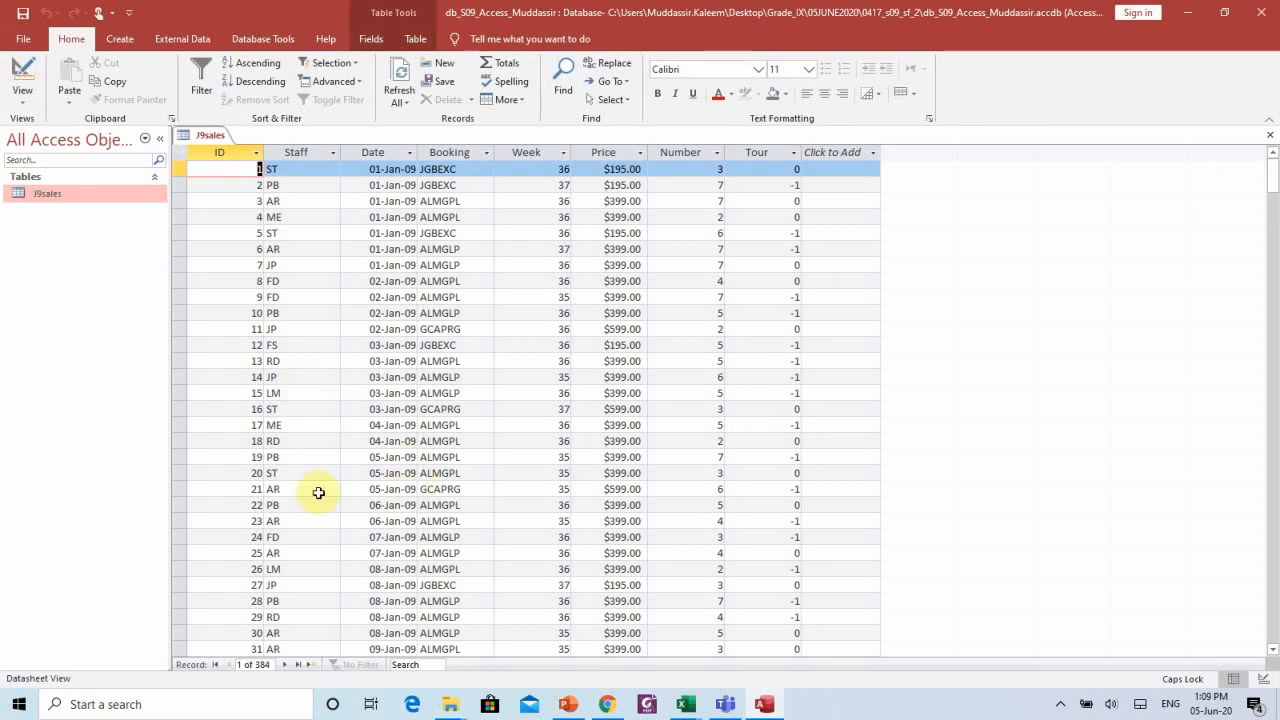
click(297, 664)
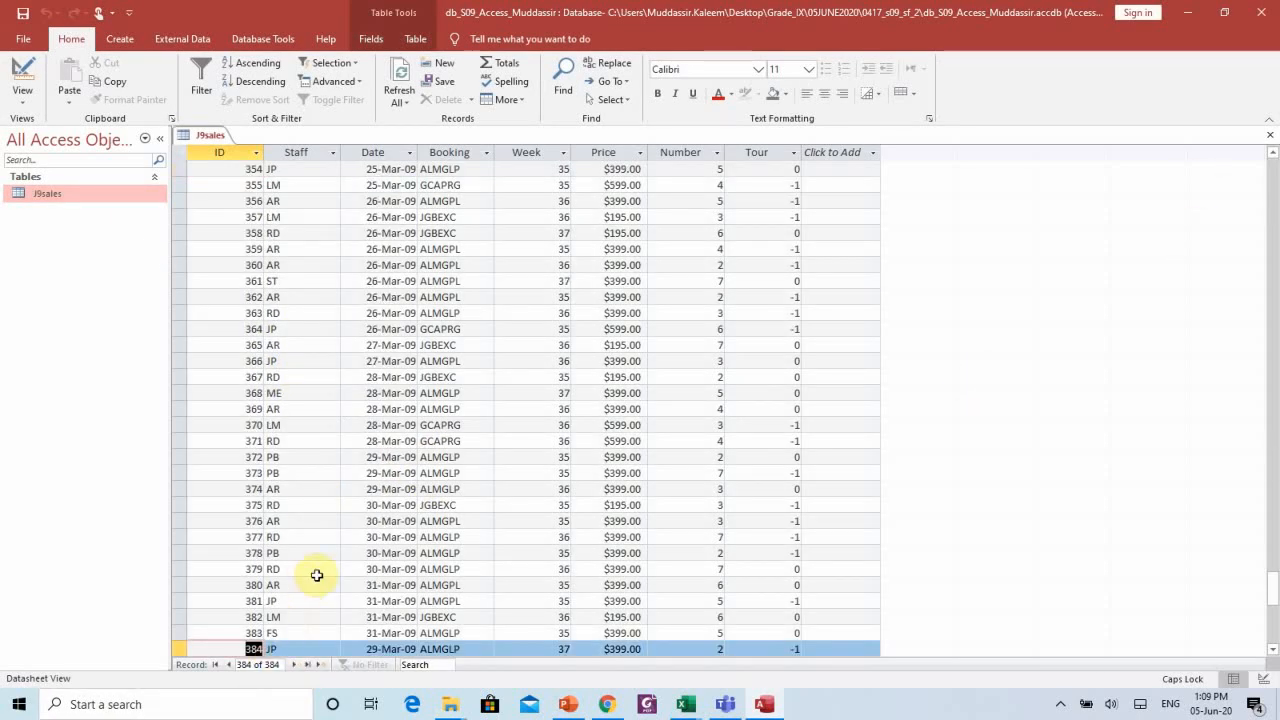
scroll(316, 575, down, 4)
click(180, 441)
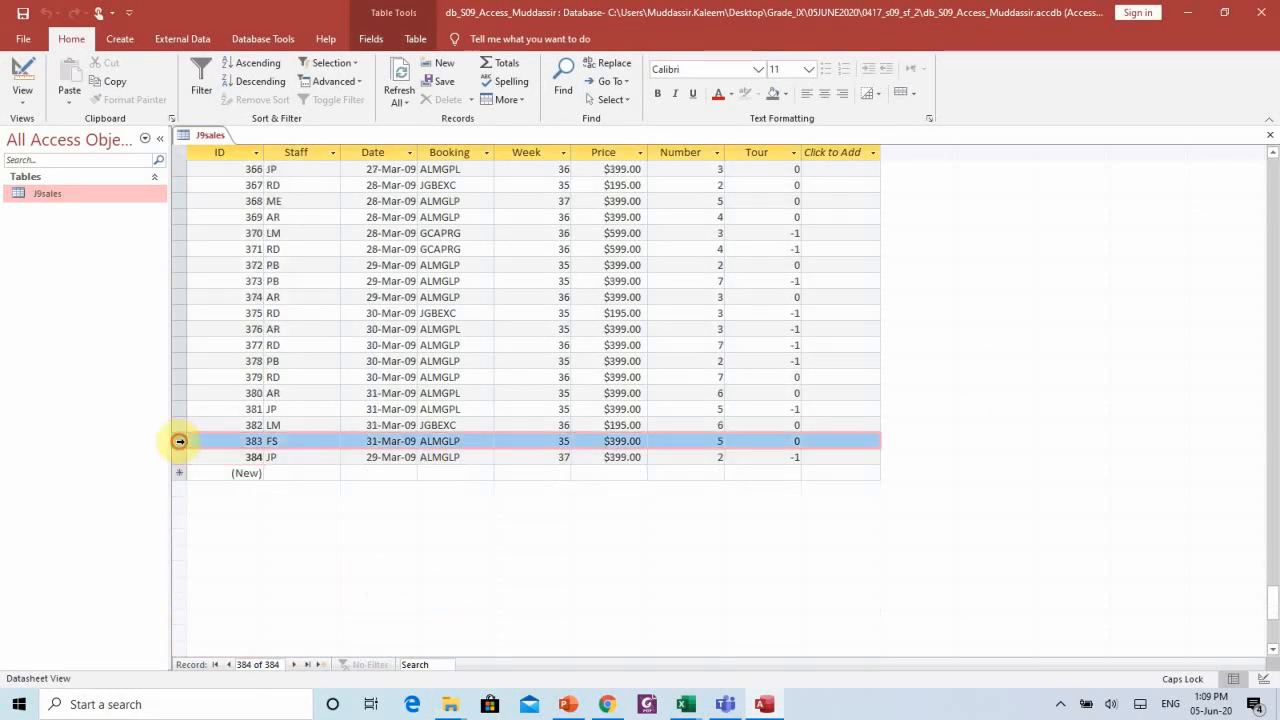
click(180, 457)
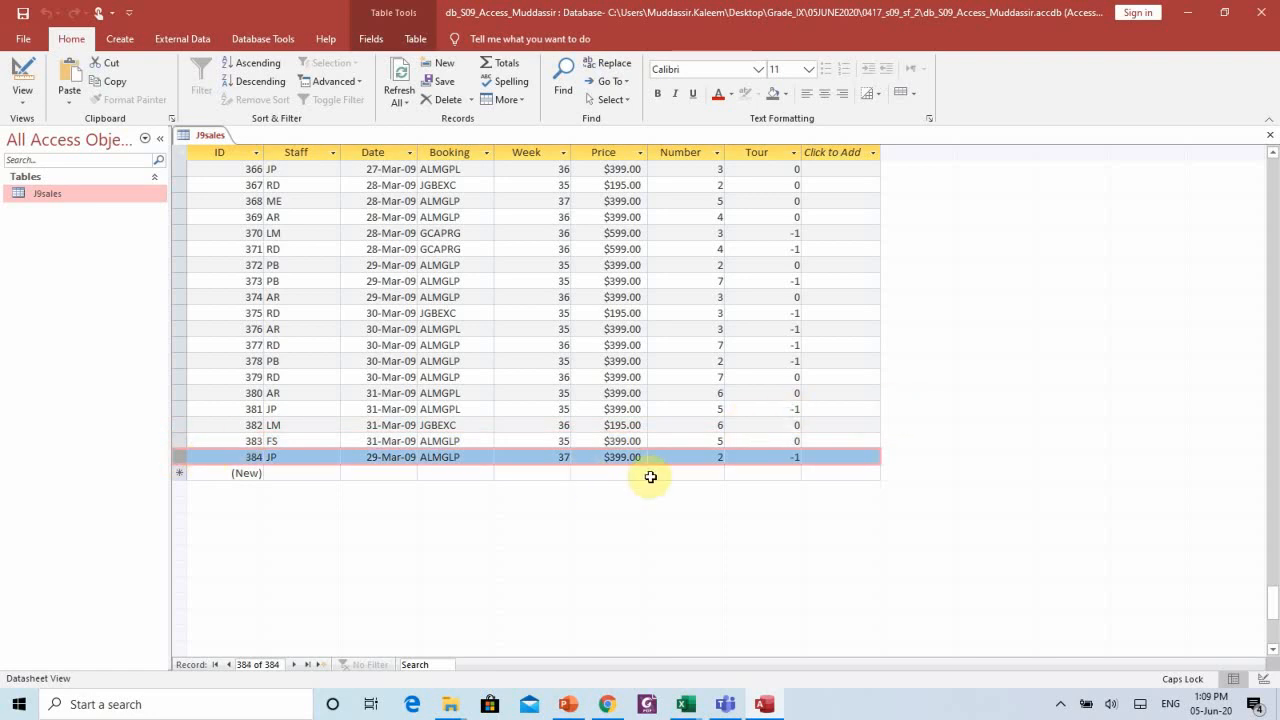
Close the database, compress its file into a zip archive and copy the path of the 0417_s09_sf_2 folder.
click(1271, 14)
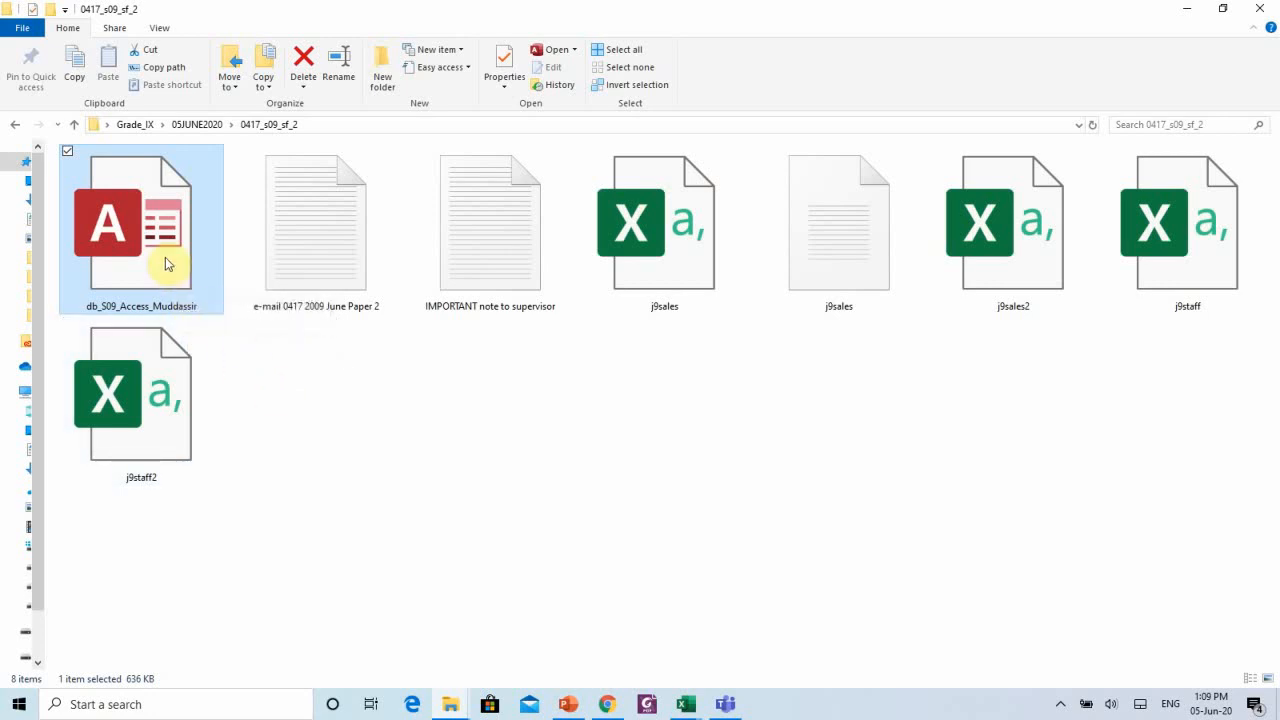
click(526, 124)
key(ctrl+c)
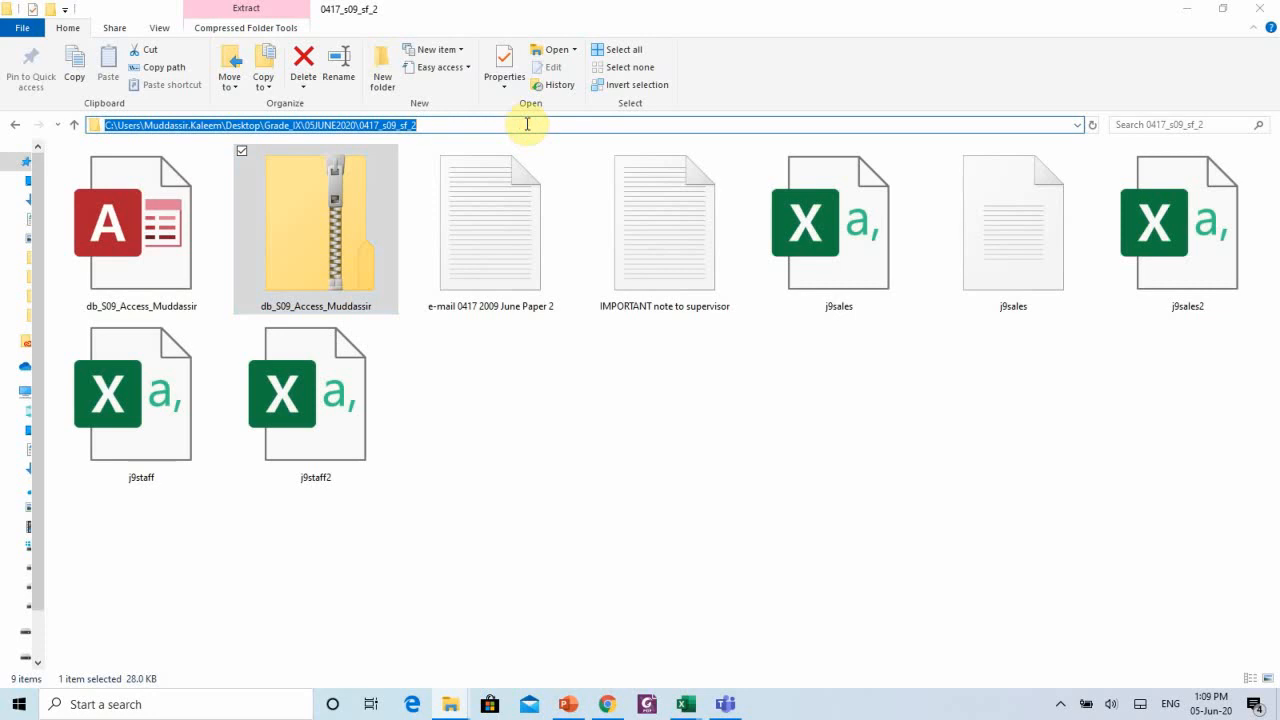
Switch to Edmodo in Chrome and attach the zipped database from the 0417_s09_sf_2 folder to the LGS_ICT_IX(2019) class post.
click(607, 704)
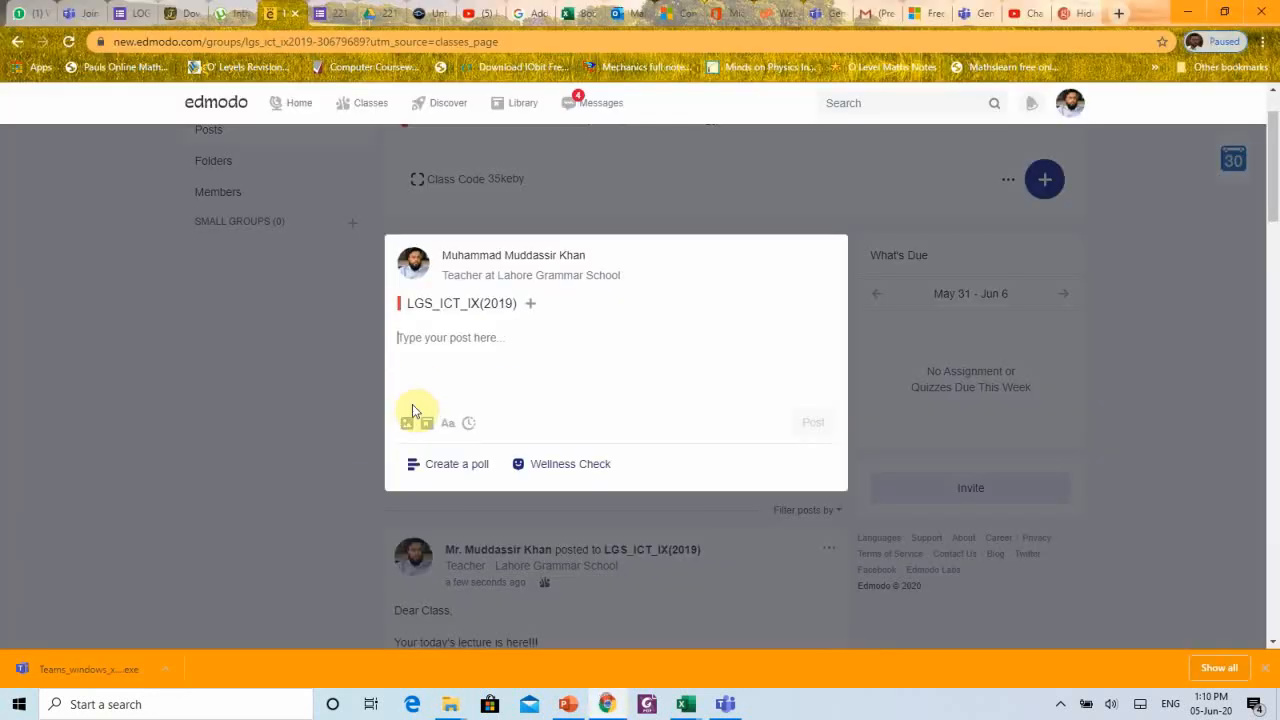
click(405, 424)
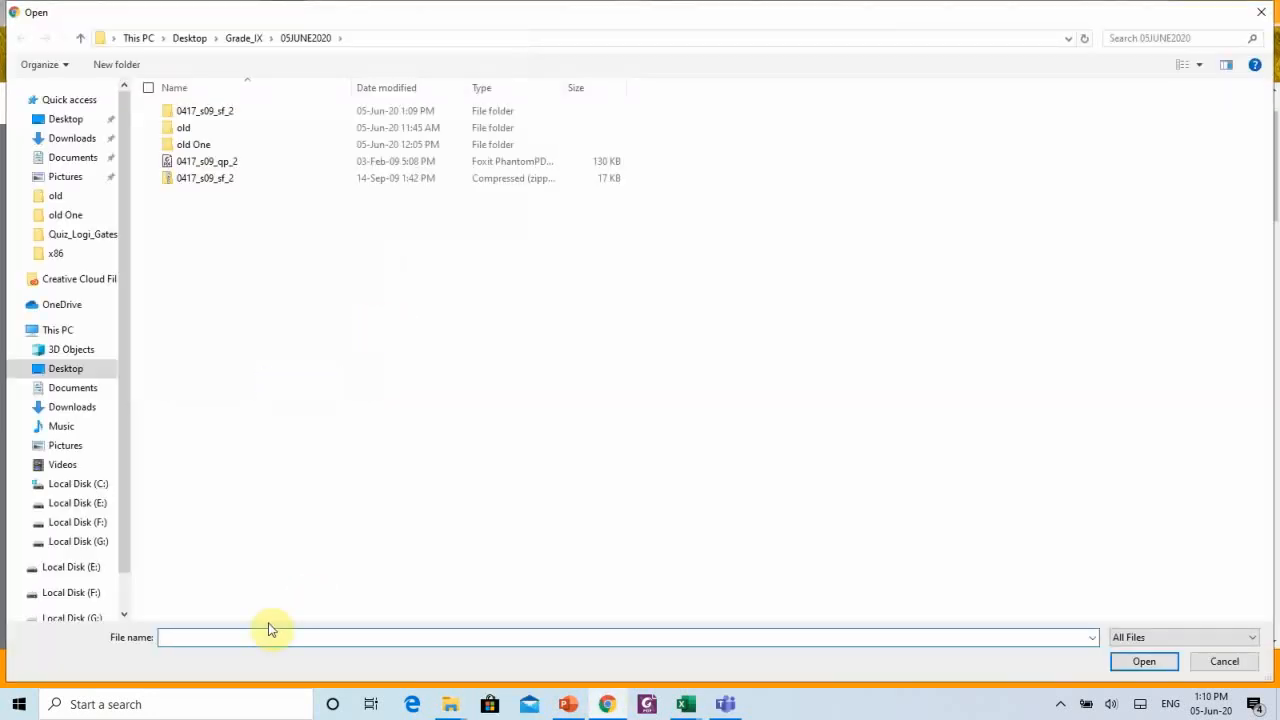
key(ctrl+v)
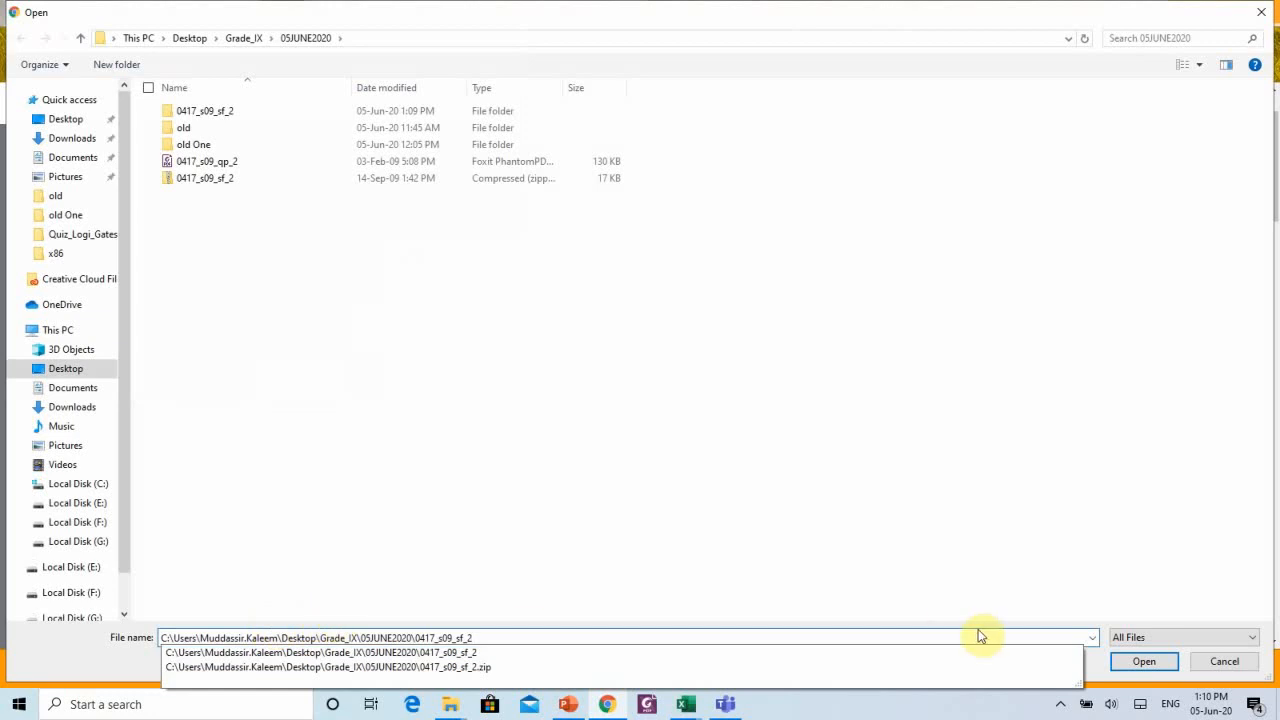
click(1144, 661)
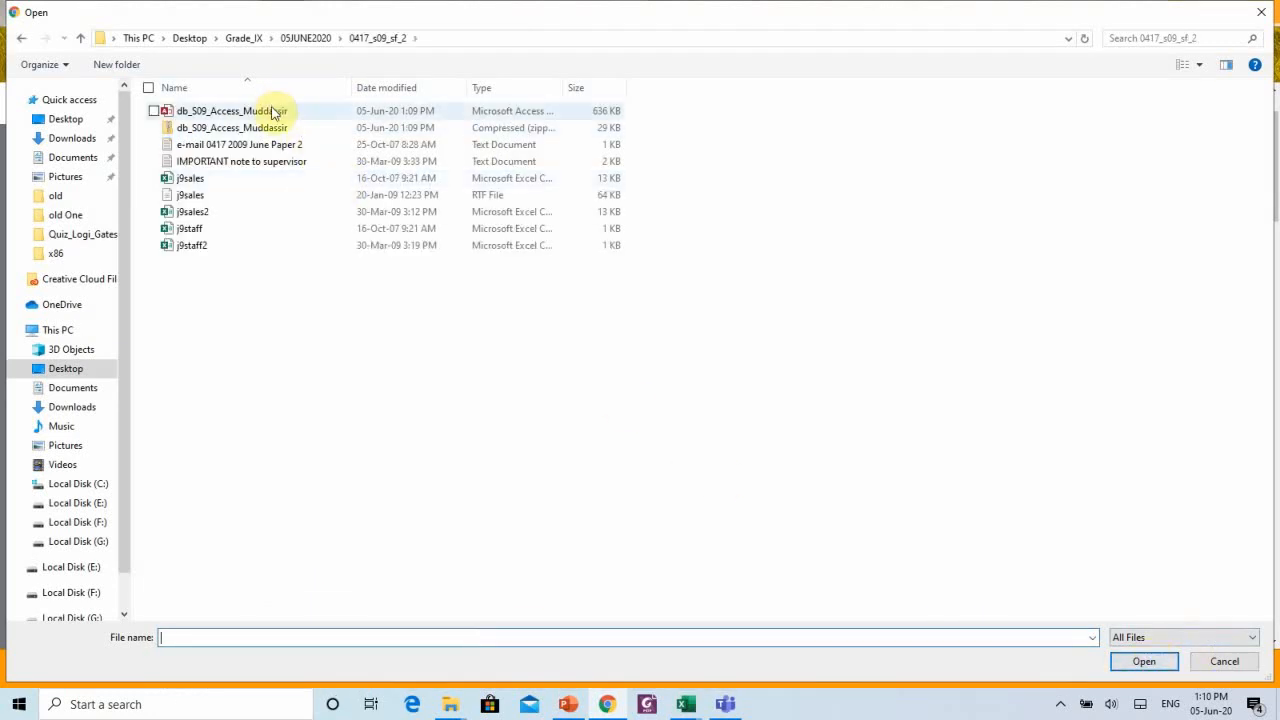
click(297, 131)
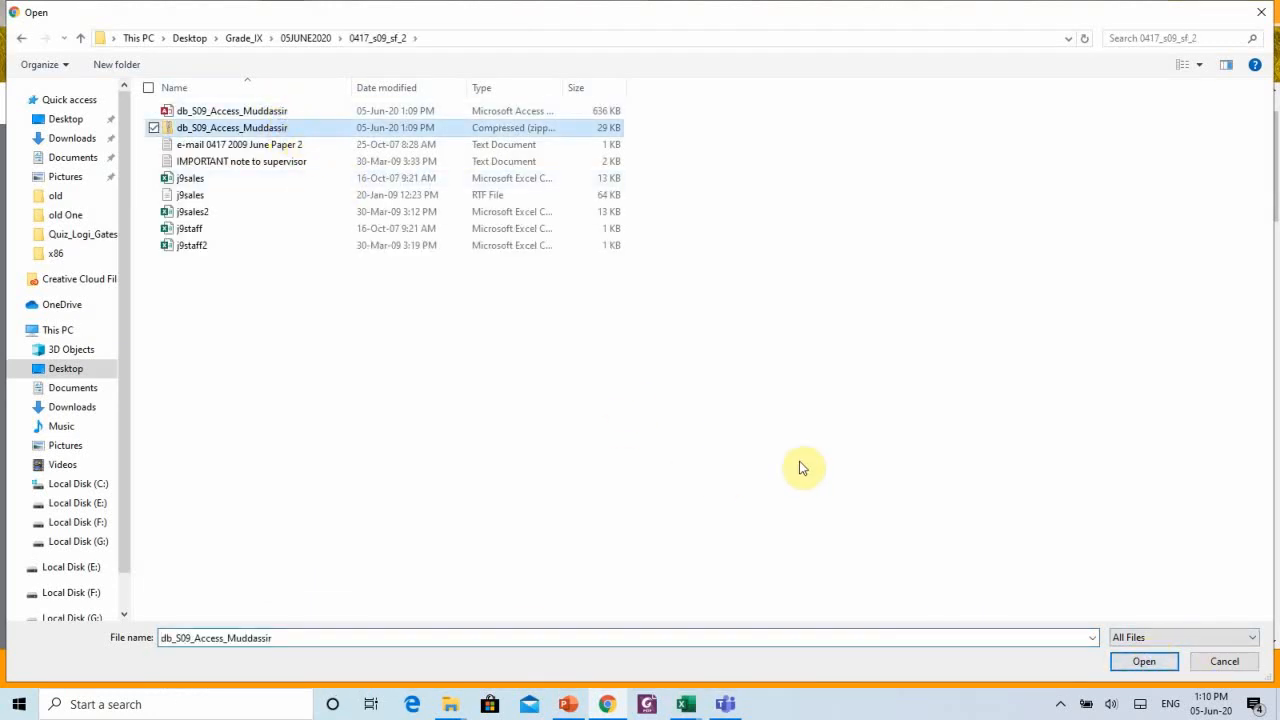
click(1134, 663)
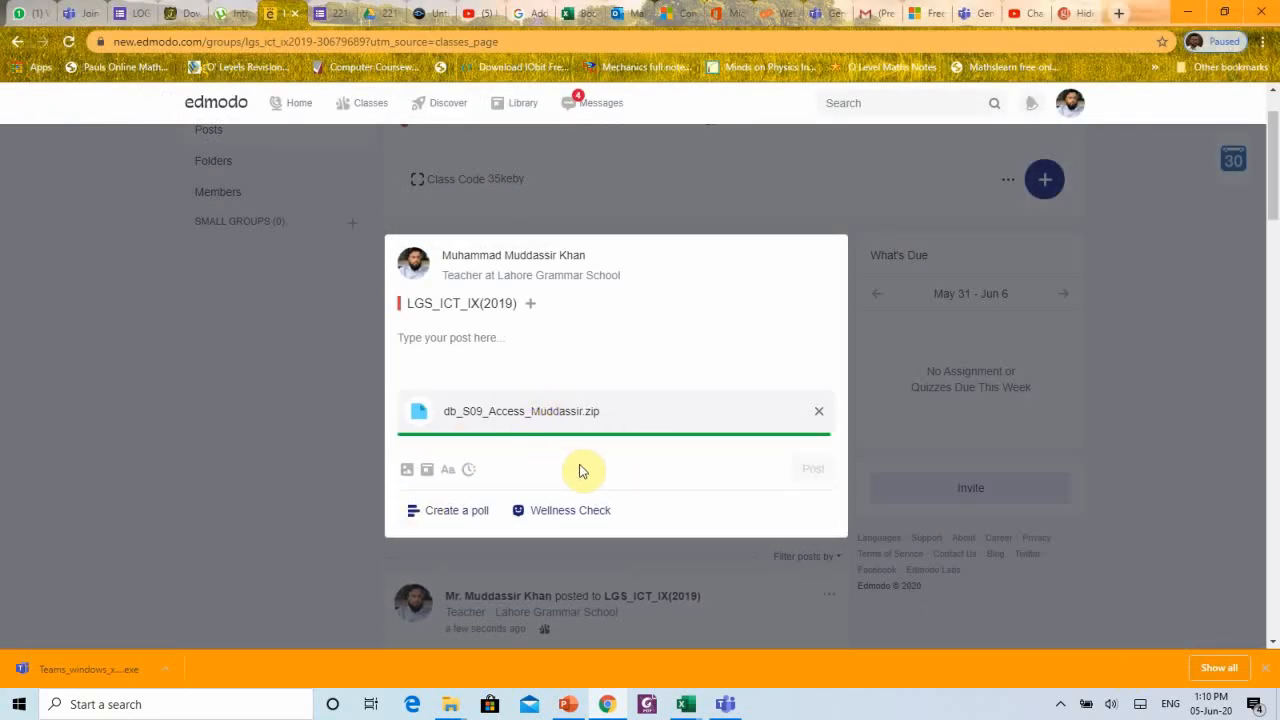
Enter the placeholder text "SDFSDFASDFDASFADSF DSF" as the post message and show the desktop.
click(465, 339)
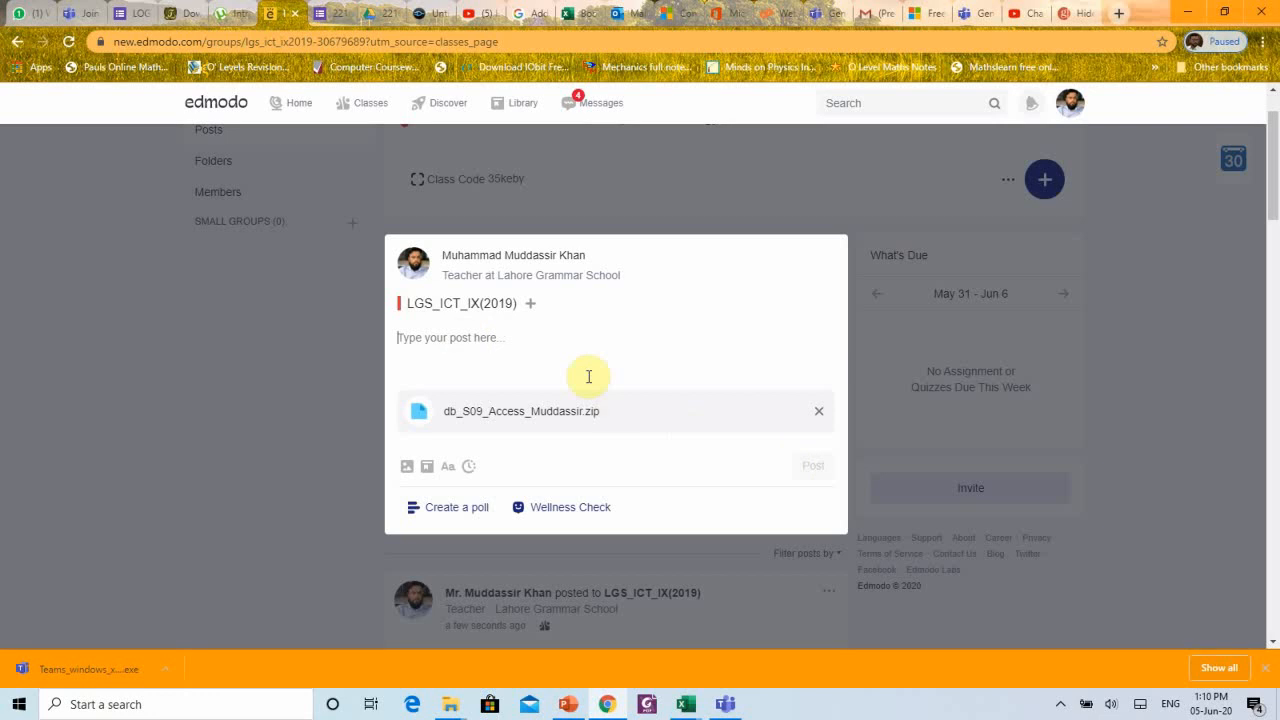
text(SDFSDFASDFDASFADSF DSF)
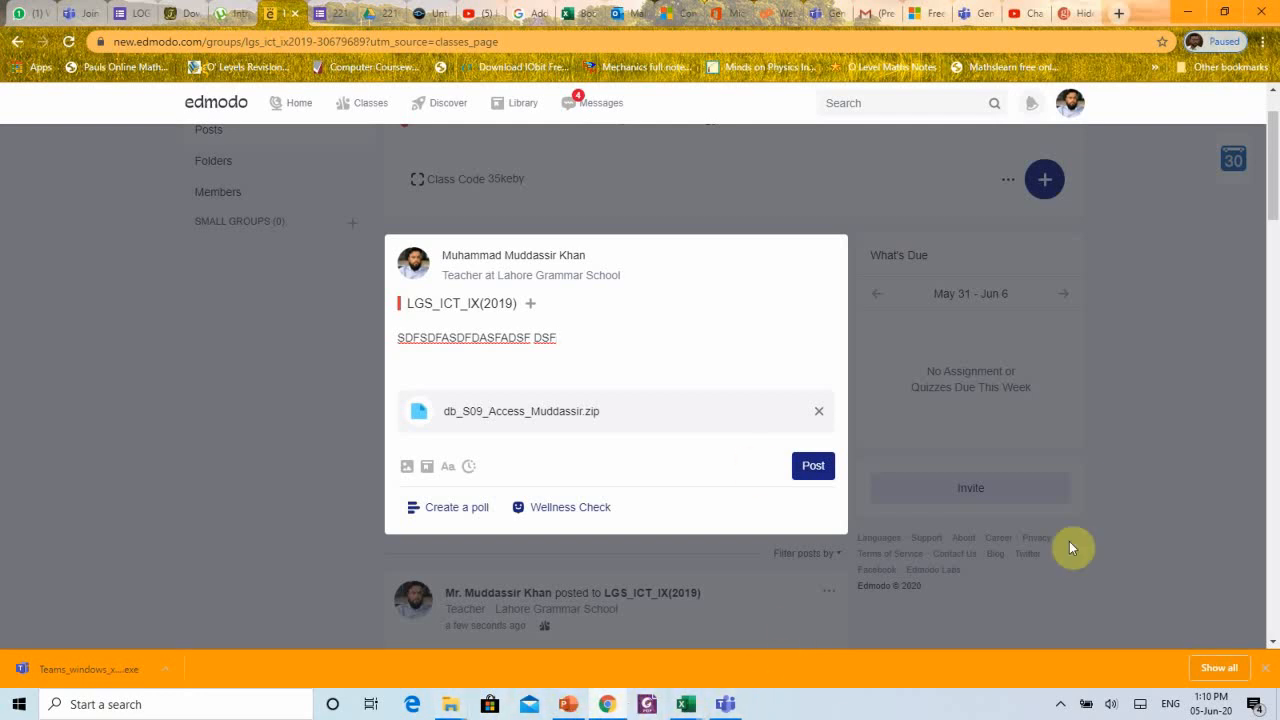
click(1276, 705)
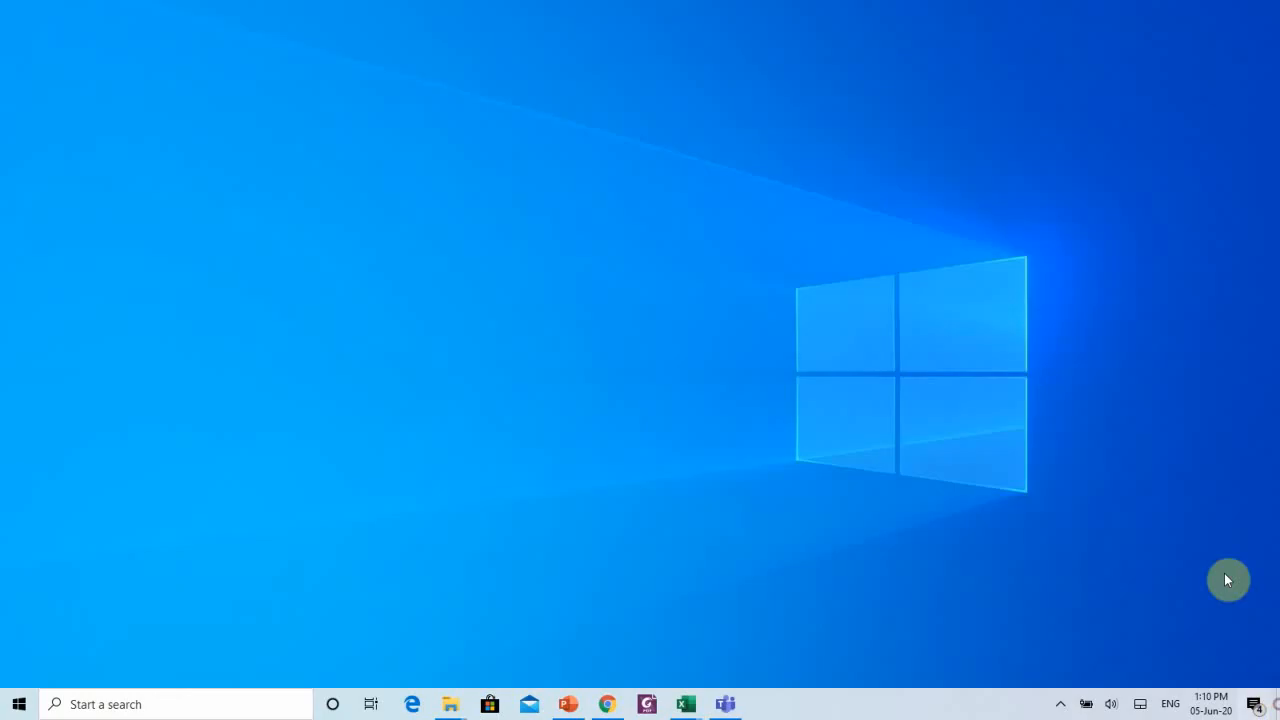